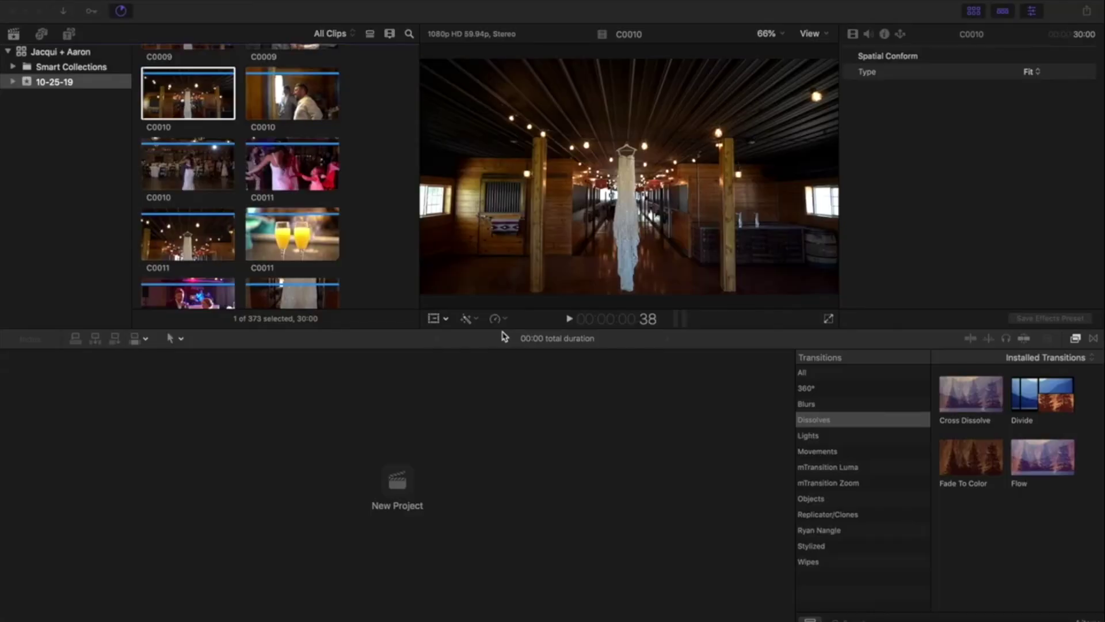
# Expand the 10-25-19 event to list its keyword collections, then bring up the wedding footage folder in Finder
pyautogui.scroll(10, 374, 233)
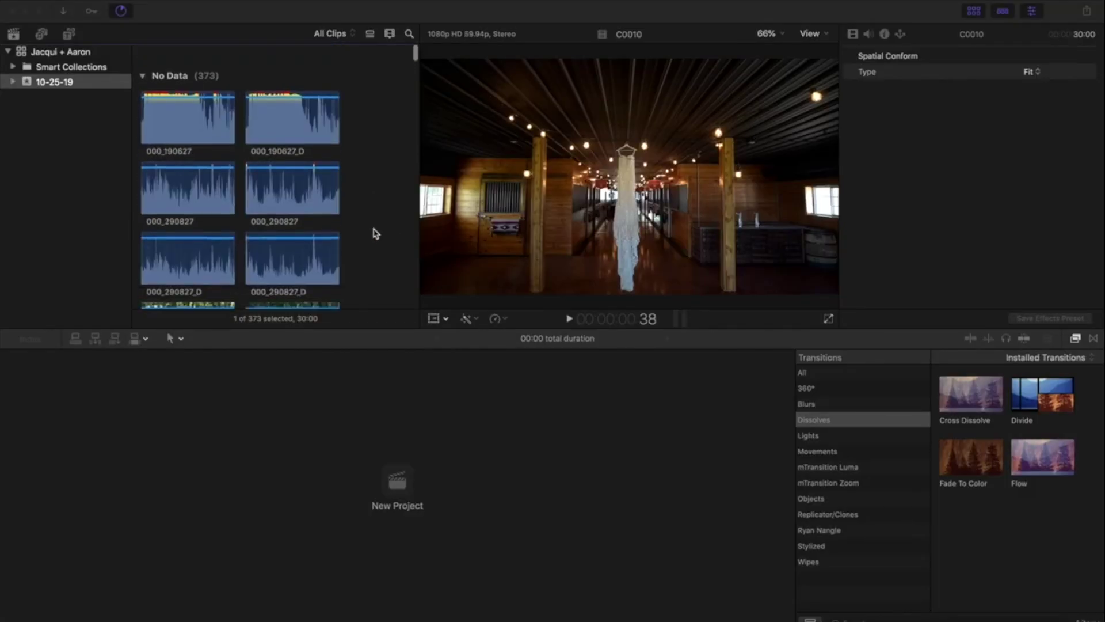
pyautogui.scroll(-10, 374, 233)
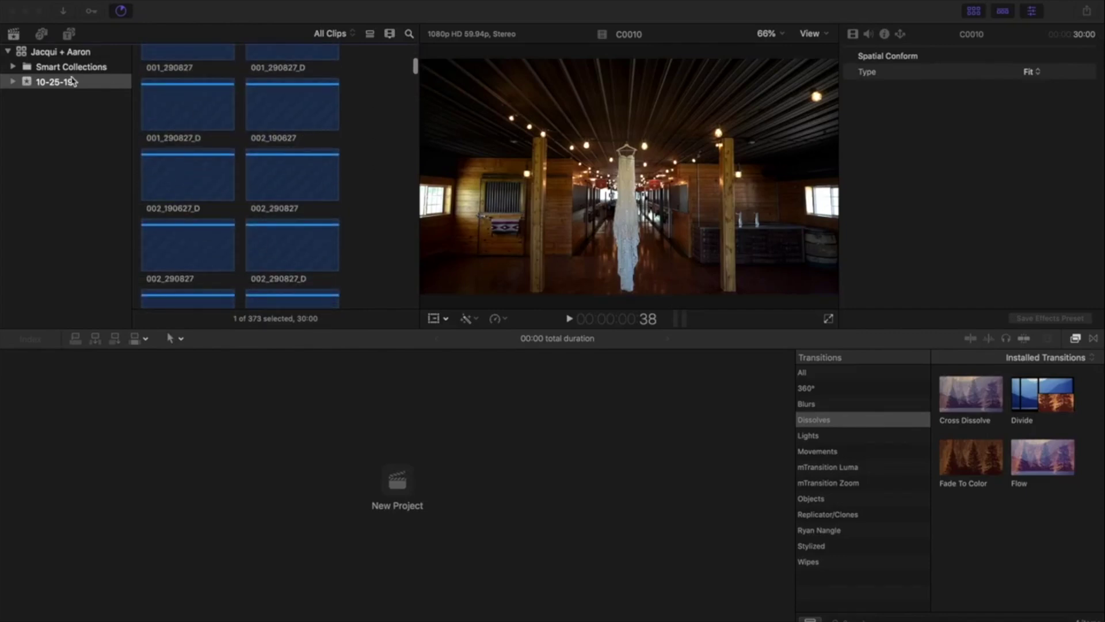
pyautogui.click(177, 14)
pyautogui.click(13, 83)
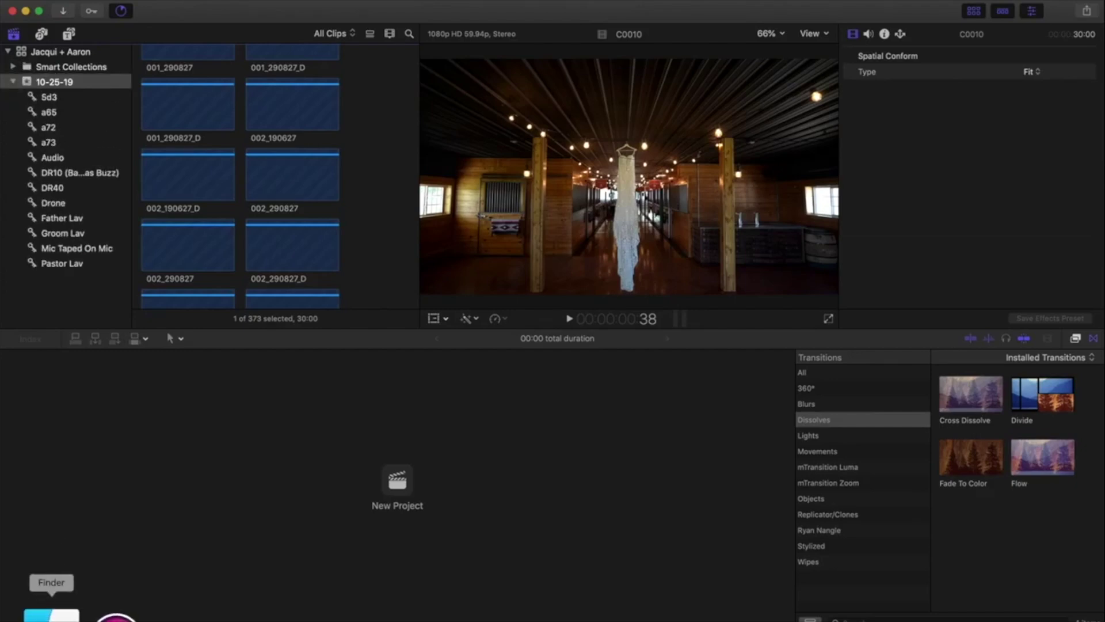
pyautogui.click(39, 615)
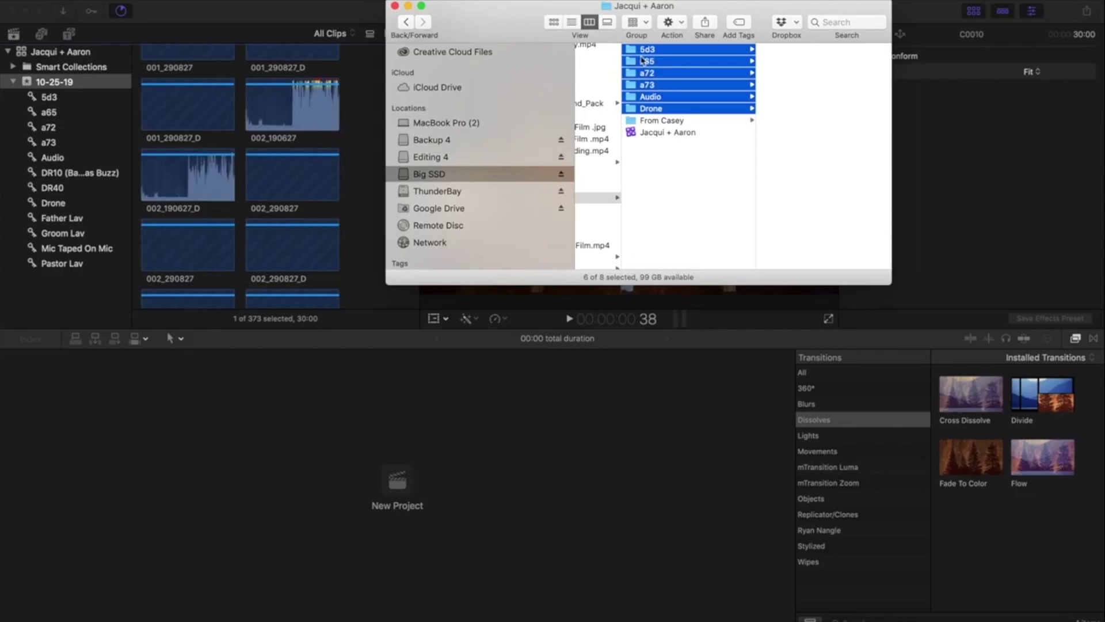
pyautogui.click(395, 6)
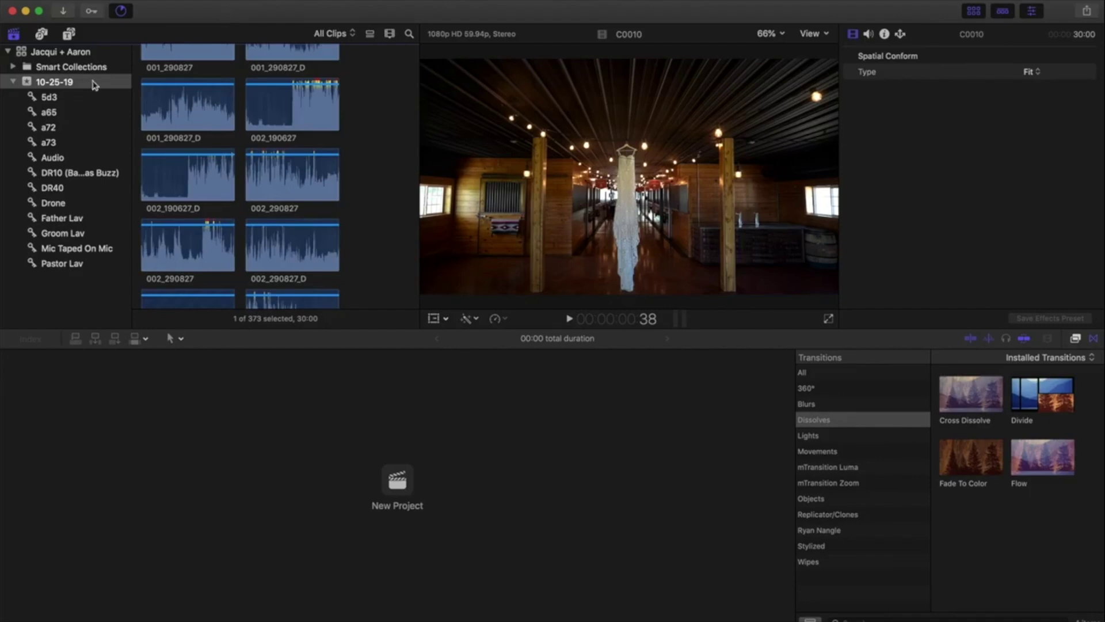
# Browse the 5d3, a65, a72 and a73 keyword collections, ending back on 5d3
pyautogui.click(50, 98)
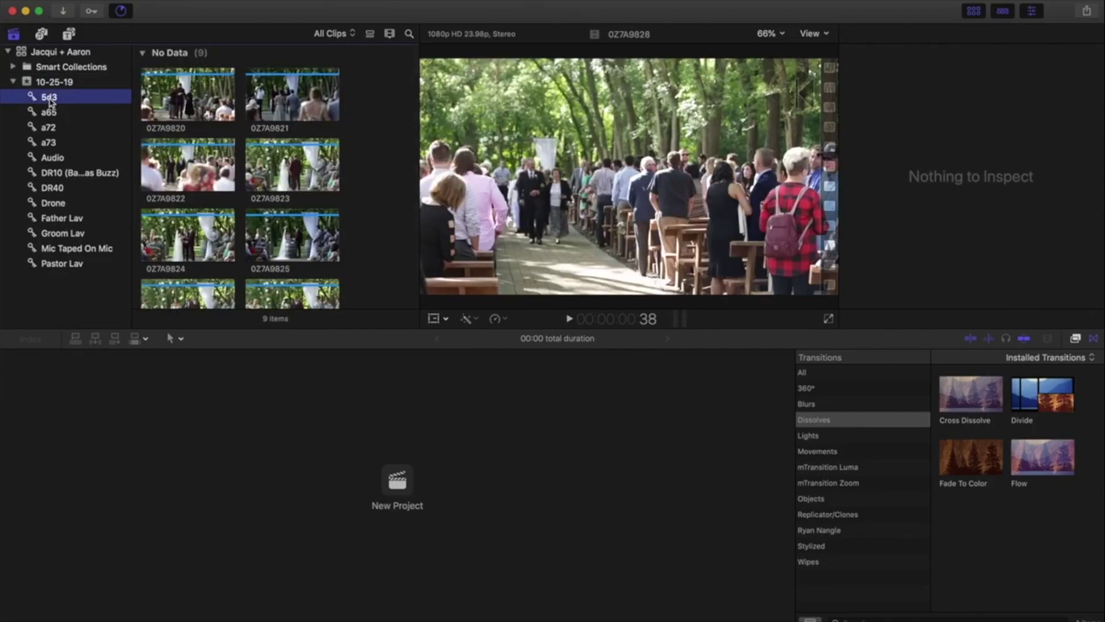
pyautogui.click(49, 113)
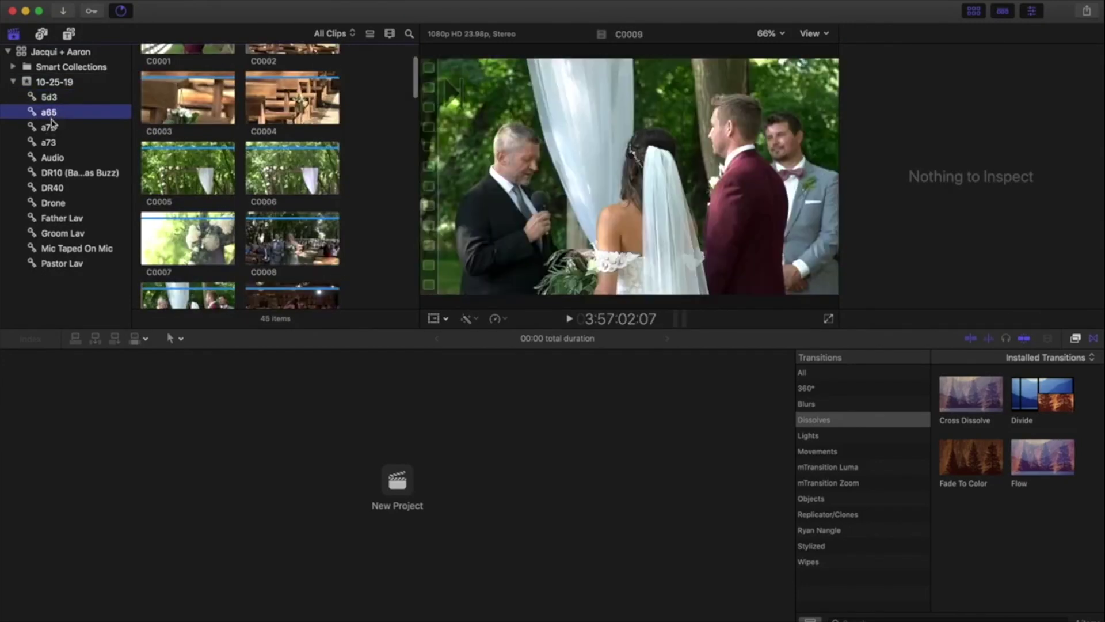
pyautogui.click(49, 127)
pyautogui.click(49, 143)
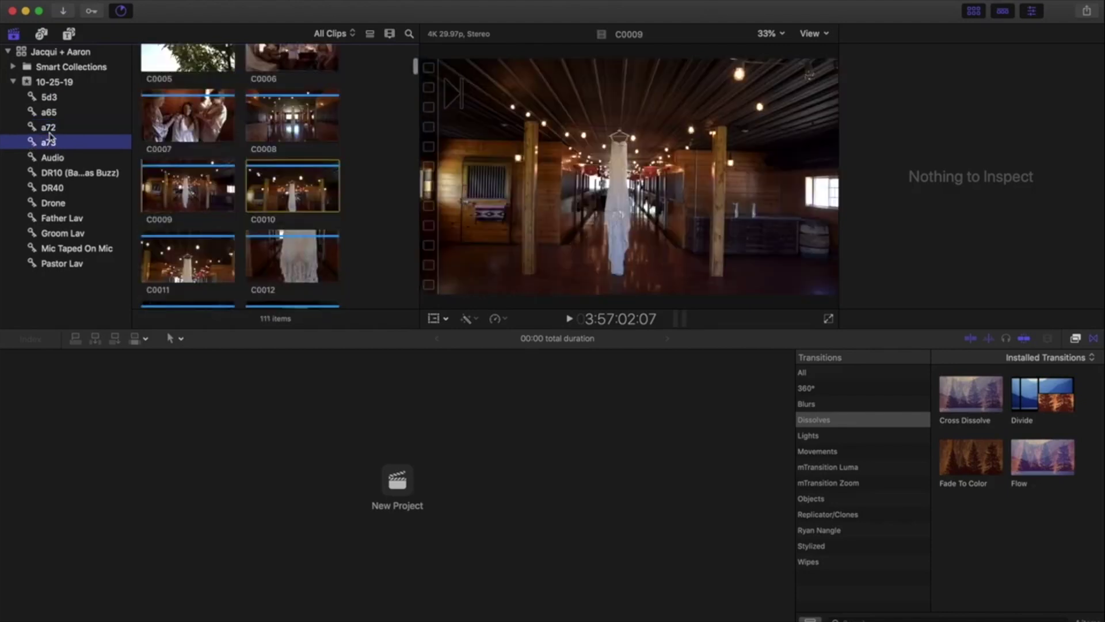
pyautogui.click(50, 121)
pyautogui.click(49, 113)
pyautogui.click(49, 97)
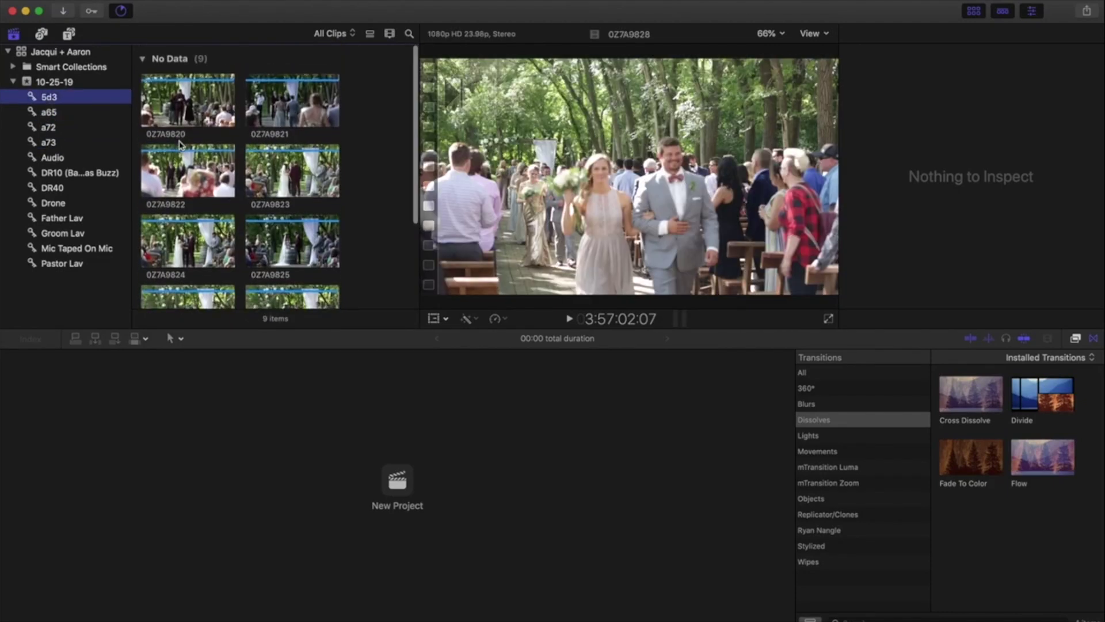
pyautogui.scroll(-2, 180, 145)
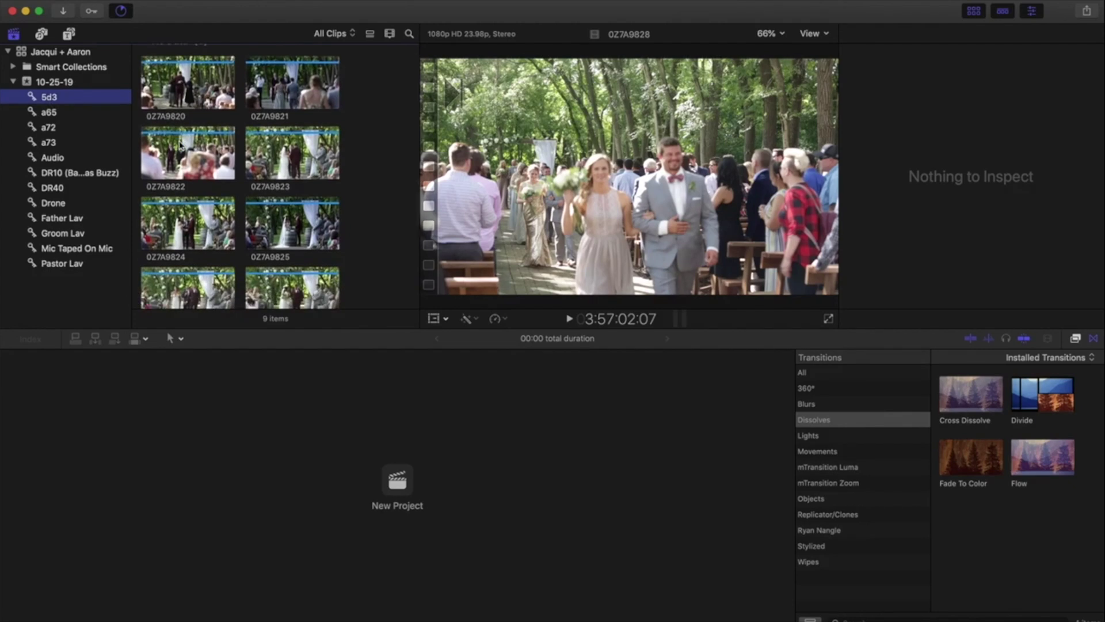
# Select all nine 5d3 clips, starting from the first clip 0Z7A9820
pyautogui.click(178, 81)
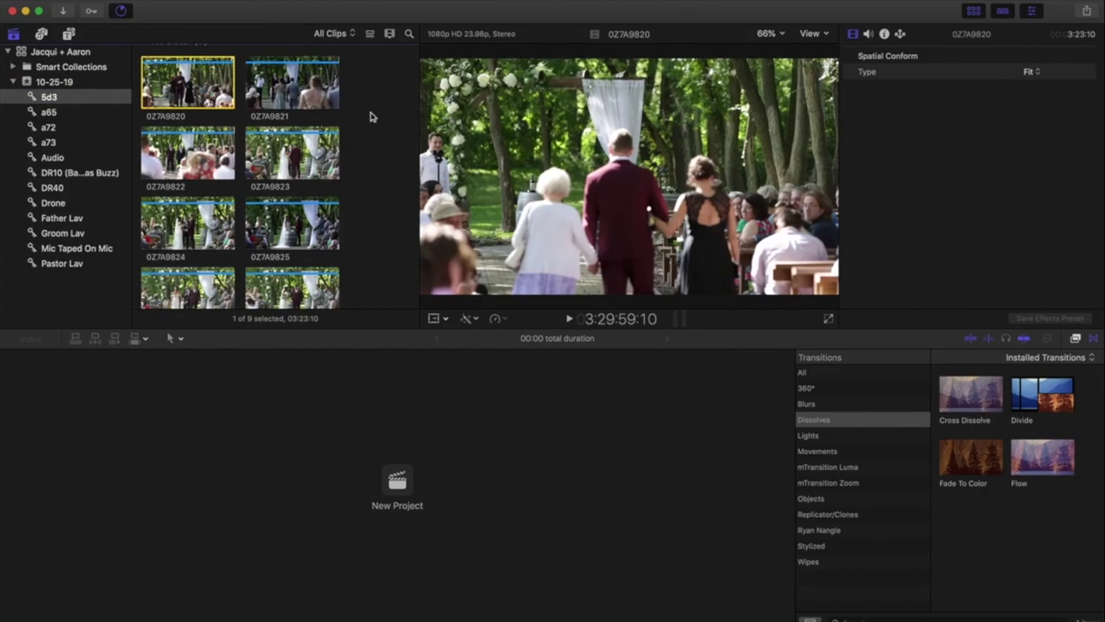
pyautogui.scroll(-5, 373, 117)
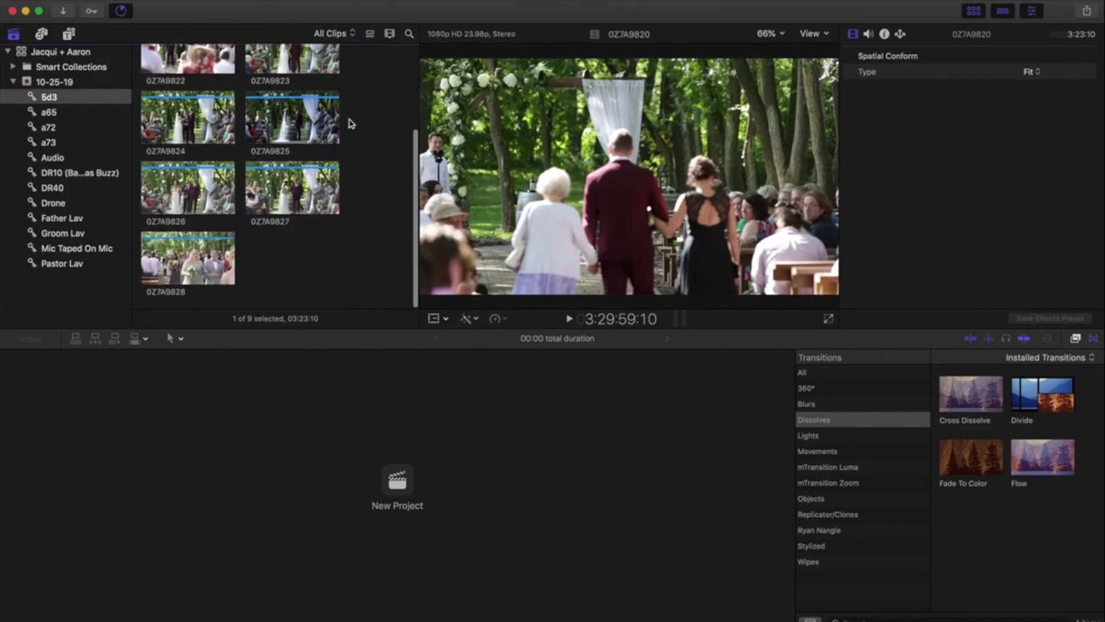
pyautogui.press('super+a')
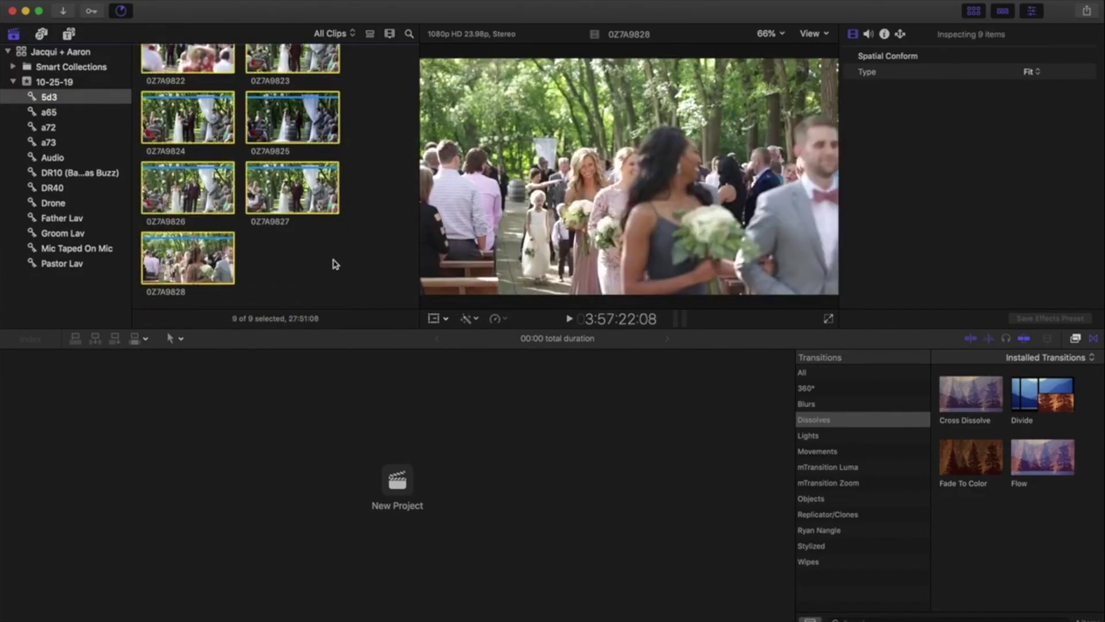
pyautogui.scroll(5, 370, 240)
pyautogui.scroll(-4, 370, 240)
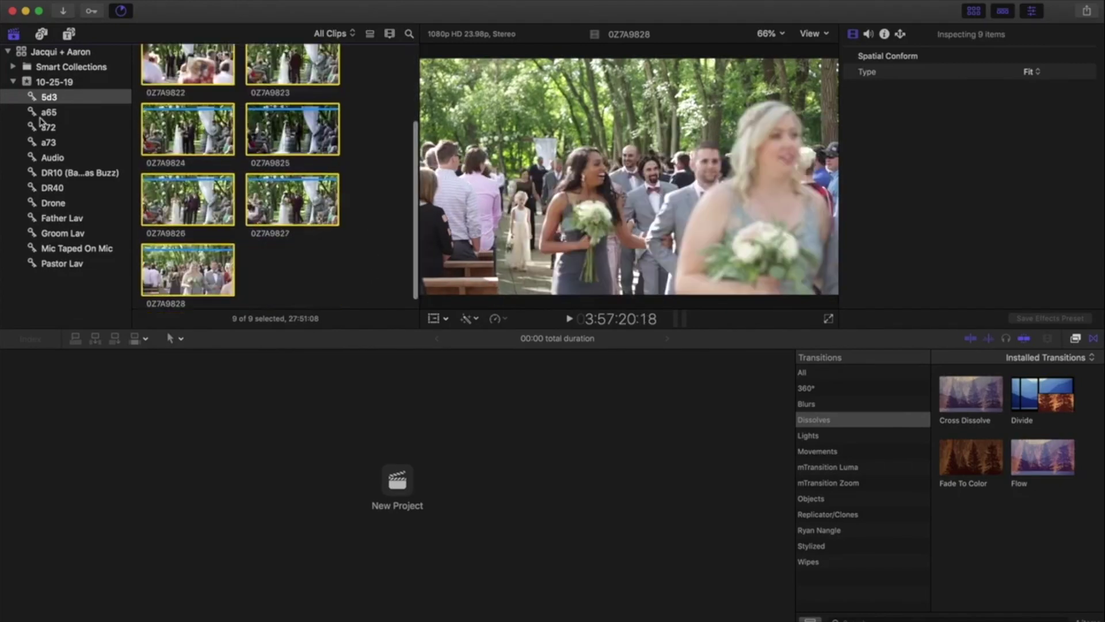
# Recheck the a65, a72 and a73 collections, then reselect all nine 5d3 clips and show their metadata
pyautogui.click(40, 115)
pyautogui.click(43, 127)
pyautogui.click(47, 142)
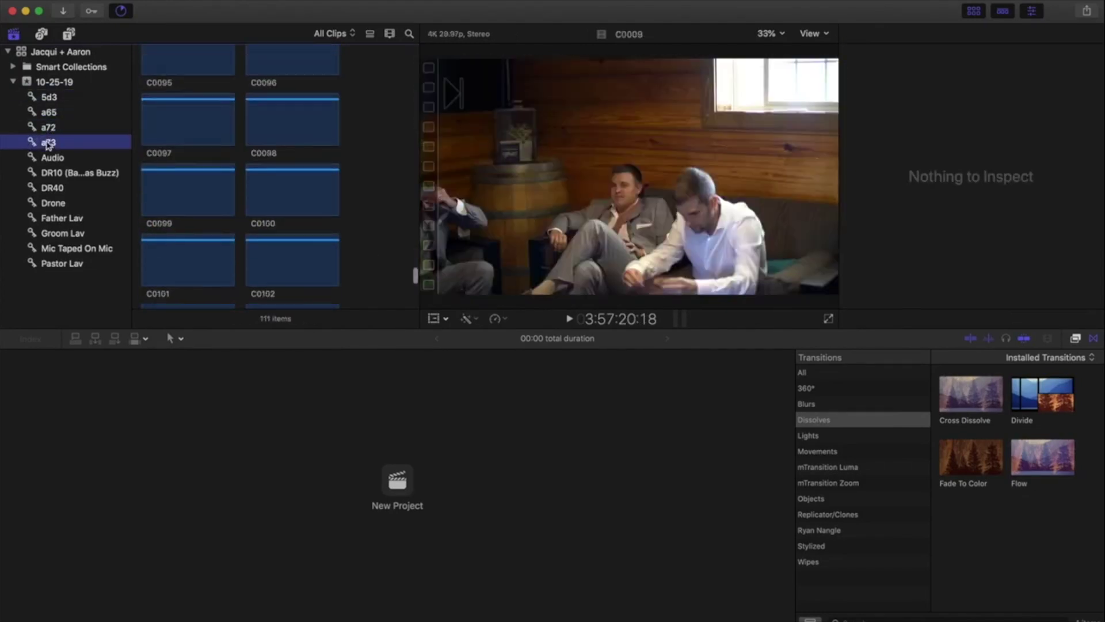
pyautogui.click(46, 97)
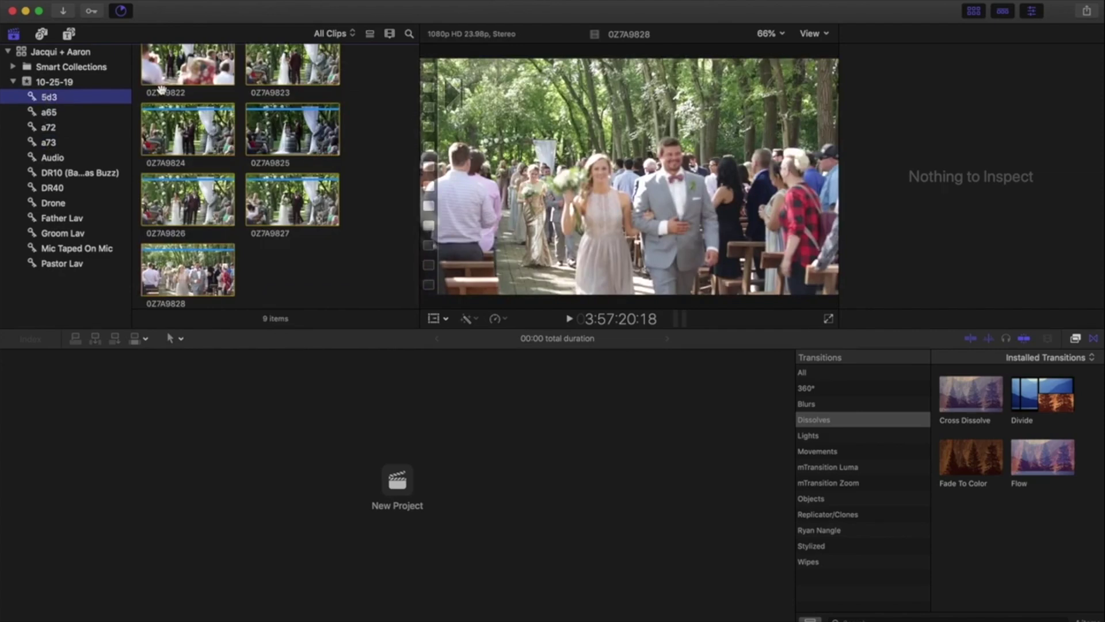
pyautogui.scroll(-3, 193, 217)
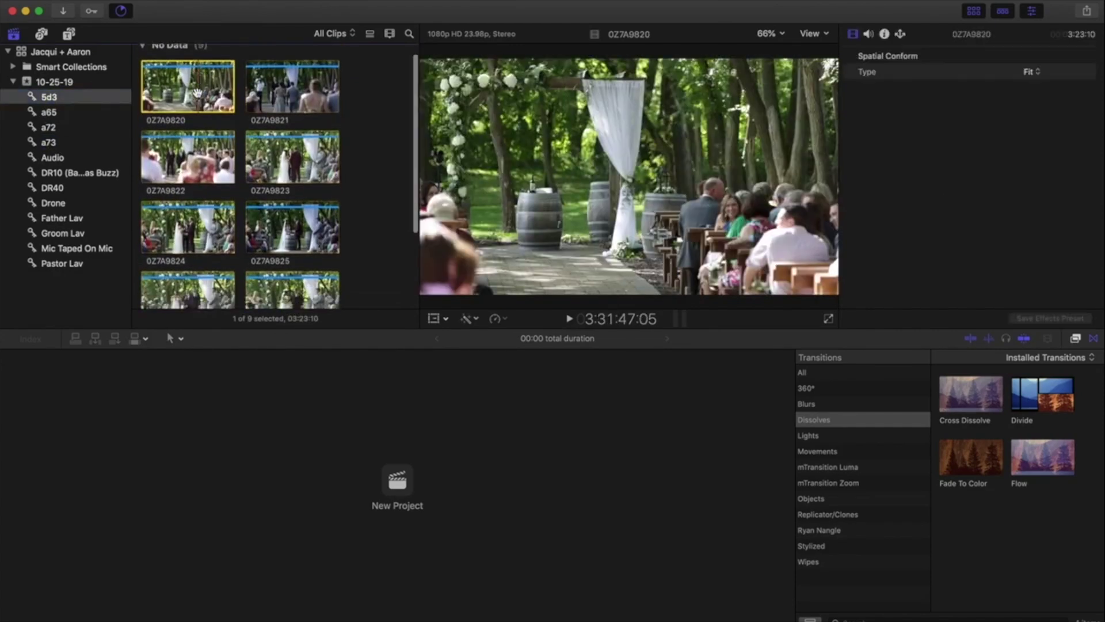
pyautogui.scroll(-2, 192, 218)
pyautogui.keyDown('shift'); pyautogui.click(188, 257); pyautogui.keyUp('shift')
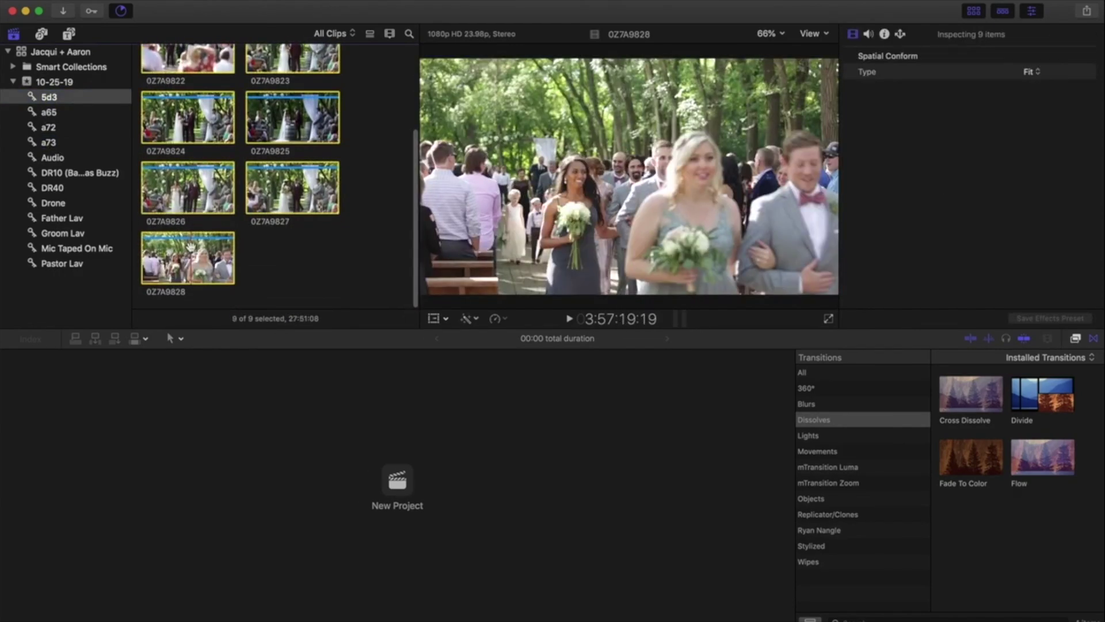
pyautogui.scroll(5, 342, 253)
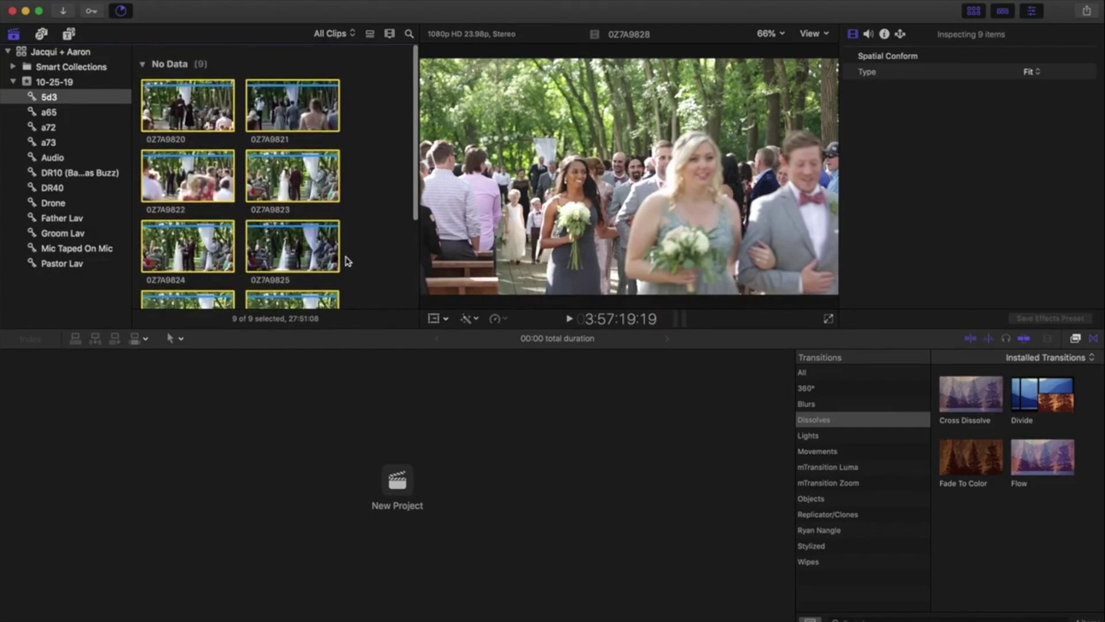
pyautogui.click(885, 34)
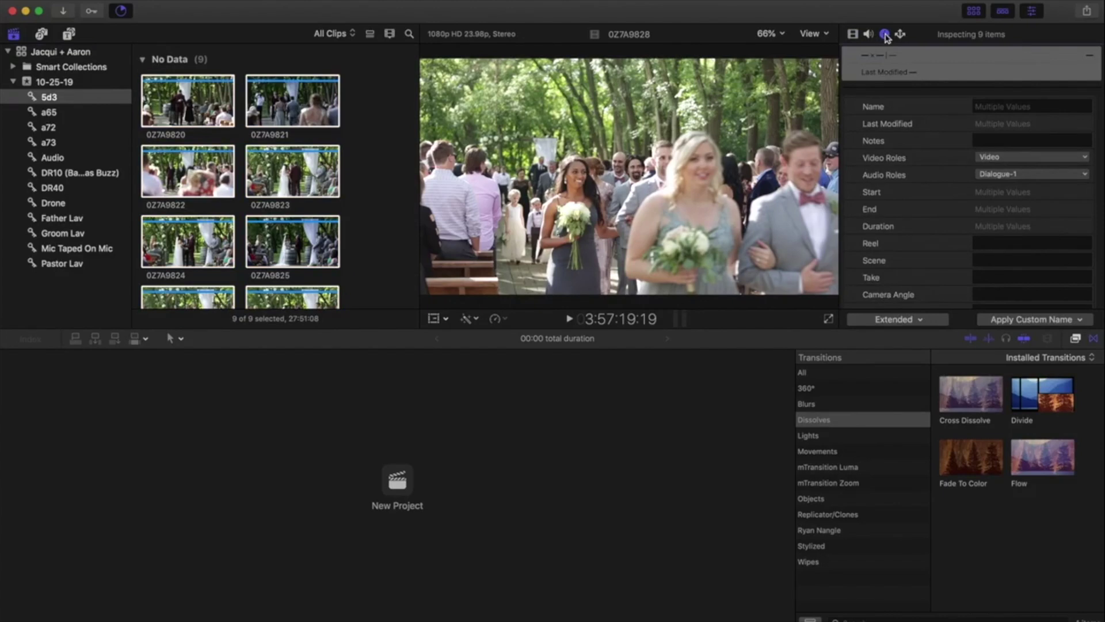
# Switch the Info inspector to the Extended metadata view and enter Scene 'Ceremony' for the nine 5d3 clips
pyautogui.click(906, 320)
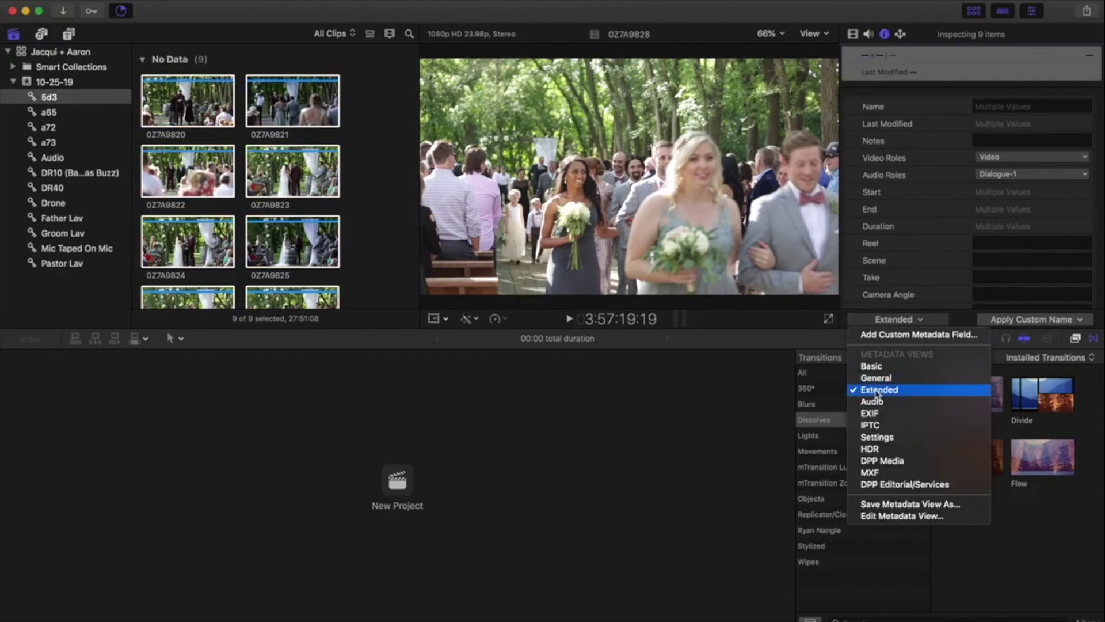
pyautogui.click(879, 391)
pyautogui.scroll(-3, 895, 219)
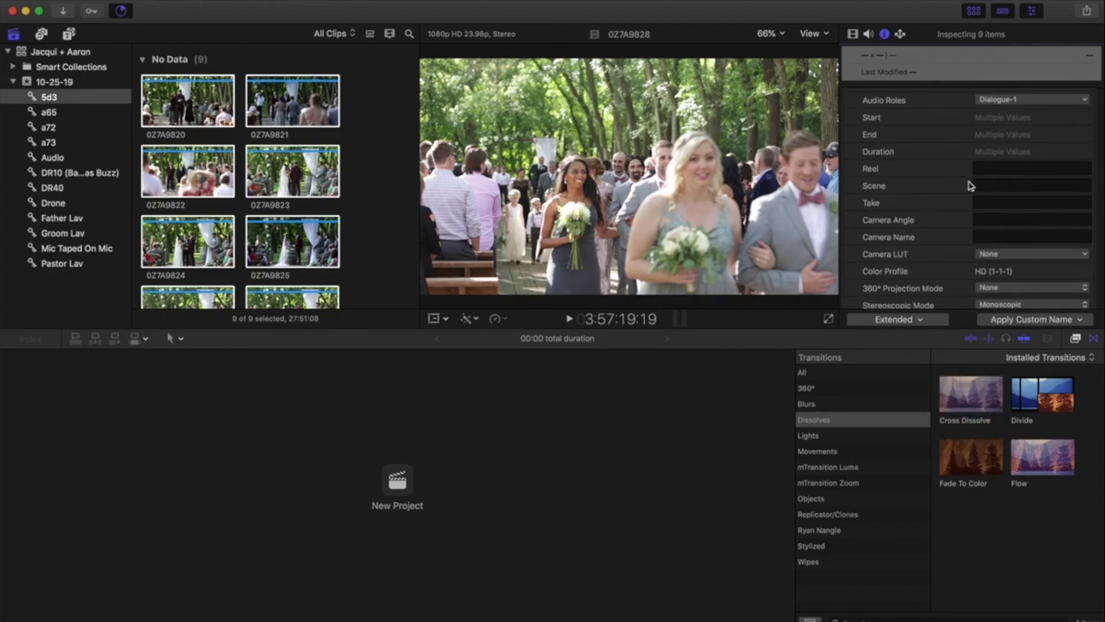
pyautogui.click(982, 185)
pyautogui.write('Ceremony')
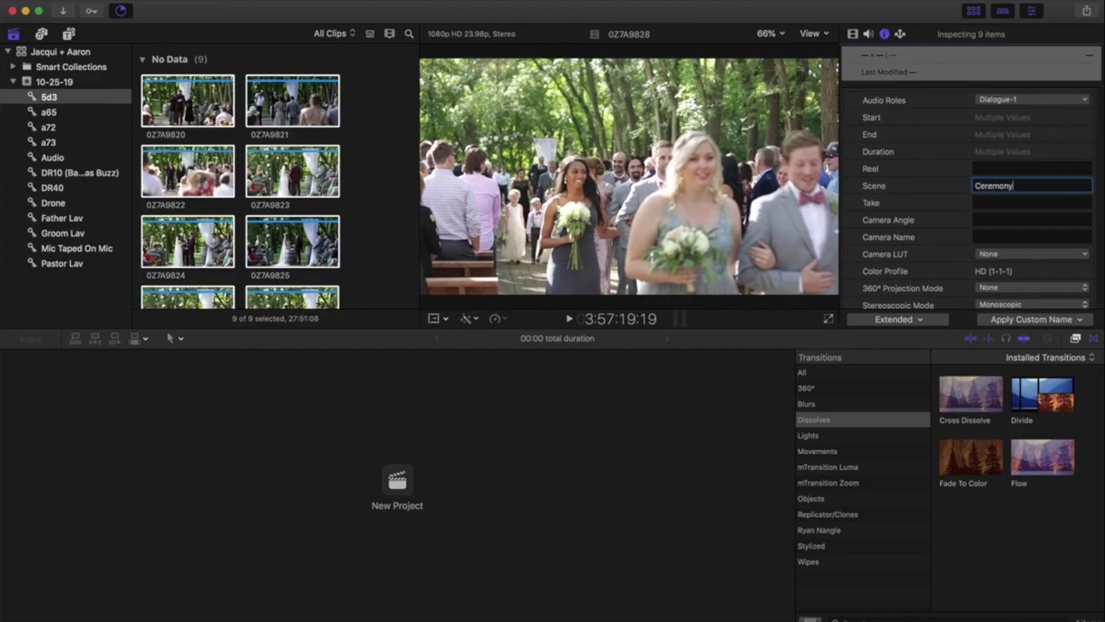
pyautogui.press('Return')
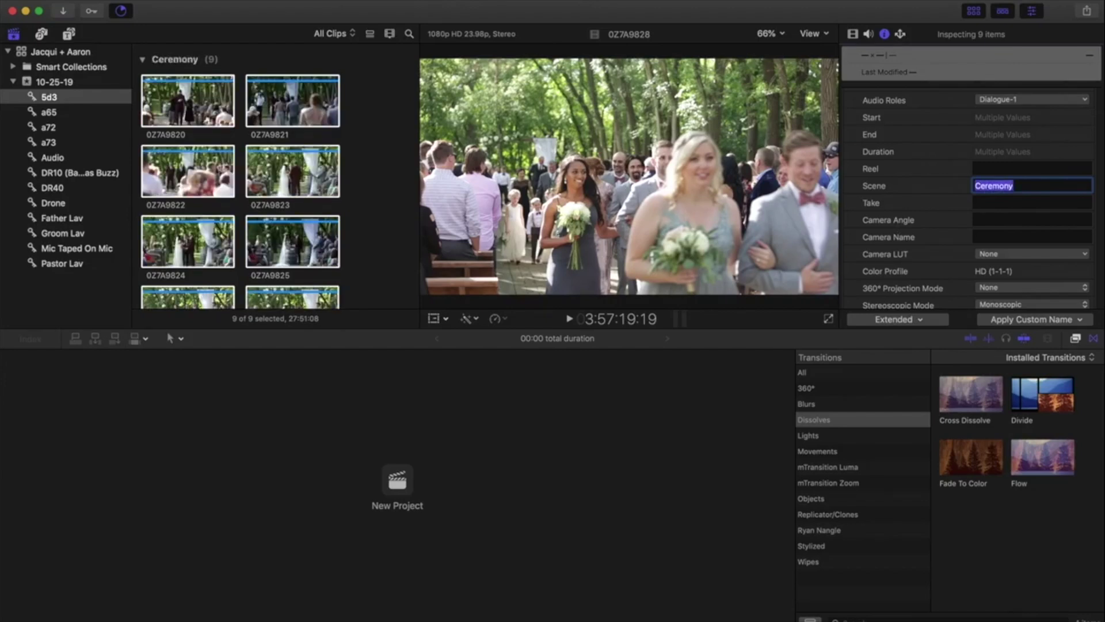
pyautogui.click(258, 105)
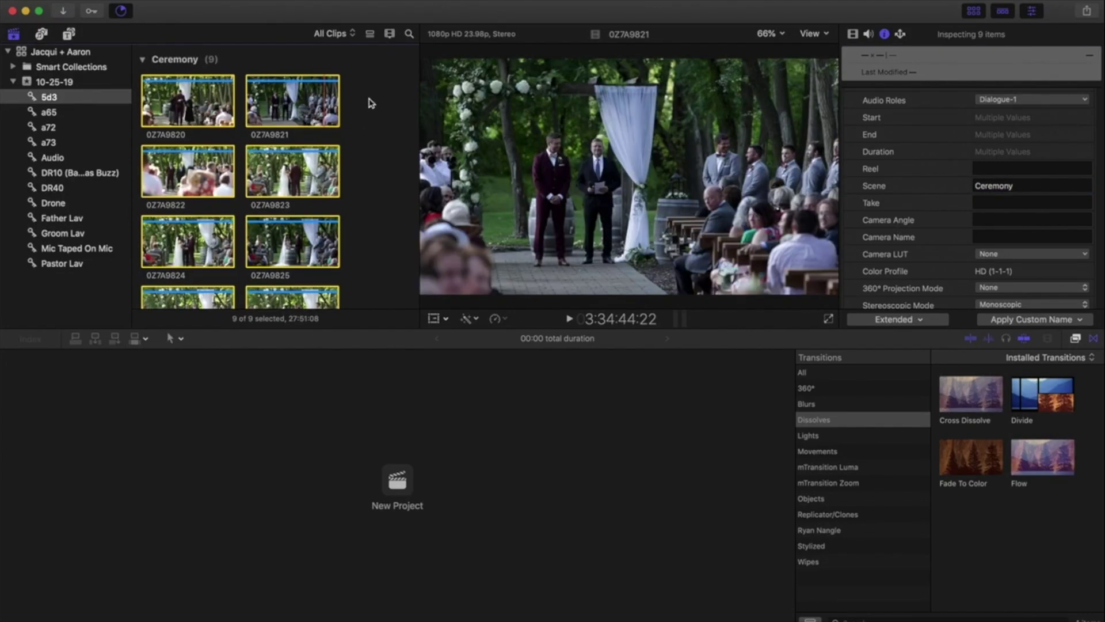
# Give a65 clips C0008 and C0009 the Scene 'Ceremony'
pyautogui.click(55, 113)
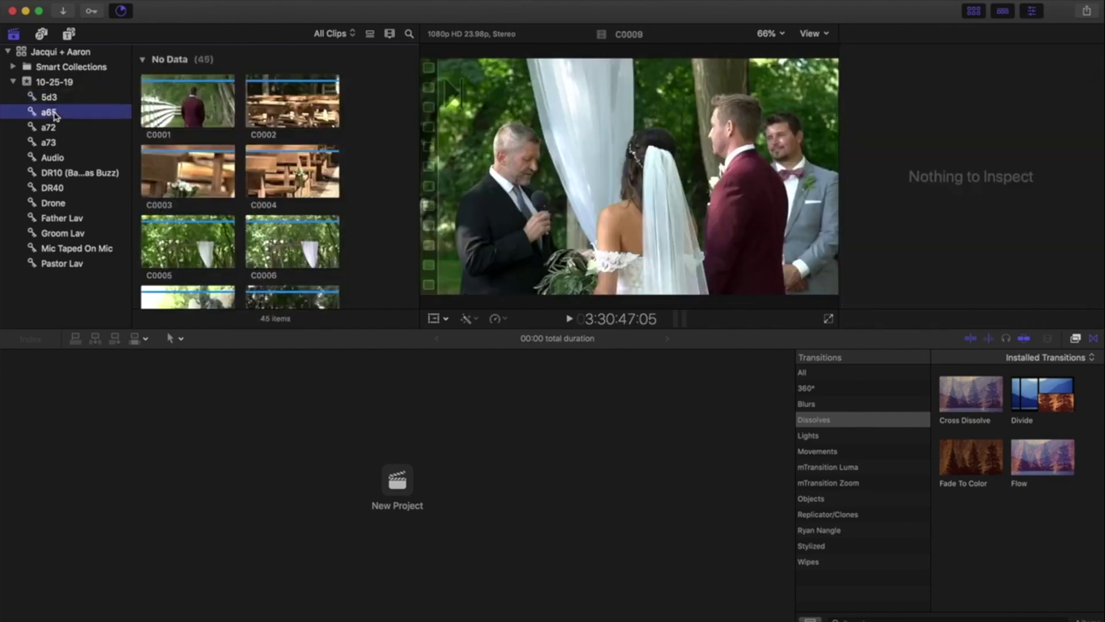
pyautogui.scroll(-5, 219, 143)
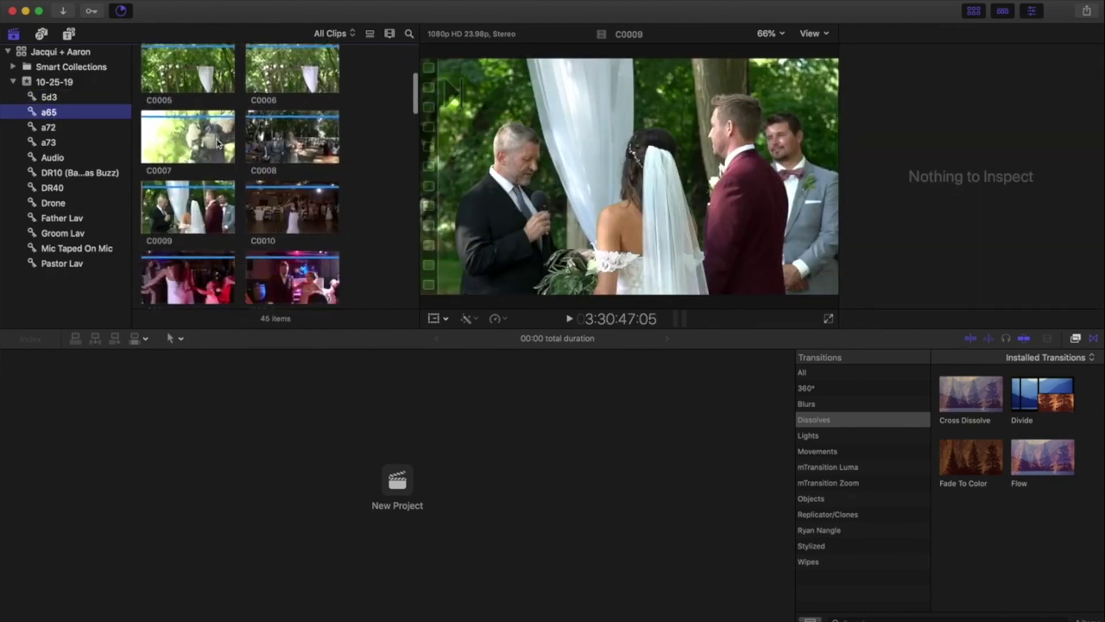
pyautogui.scroll(-1, 219, 143)
pyautogui.click(266, 121)
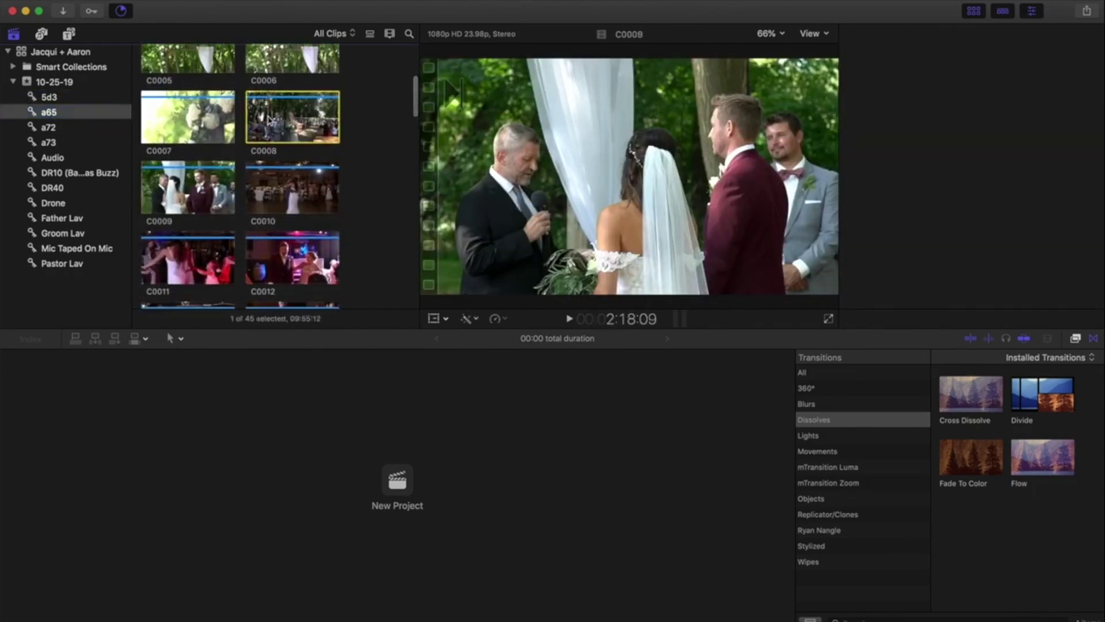
pyautogui.keyDown('super'); pyautogui.click(212, 184); pyautogui.keyUp('super')
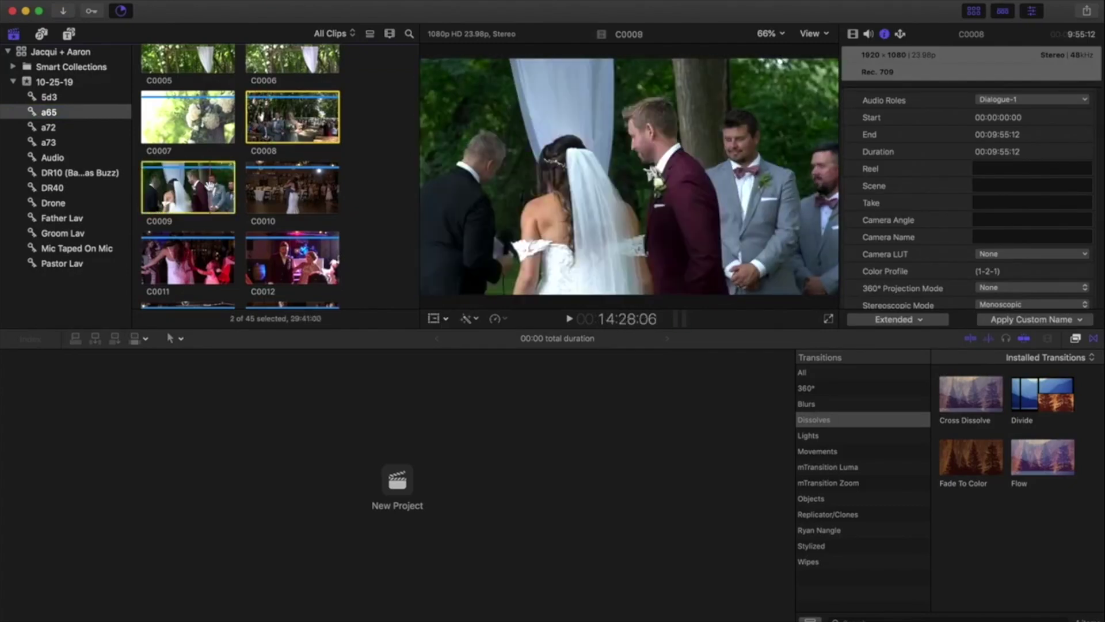
pyautogui.click(994, 185)
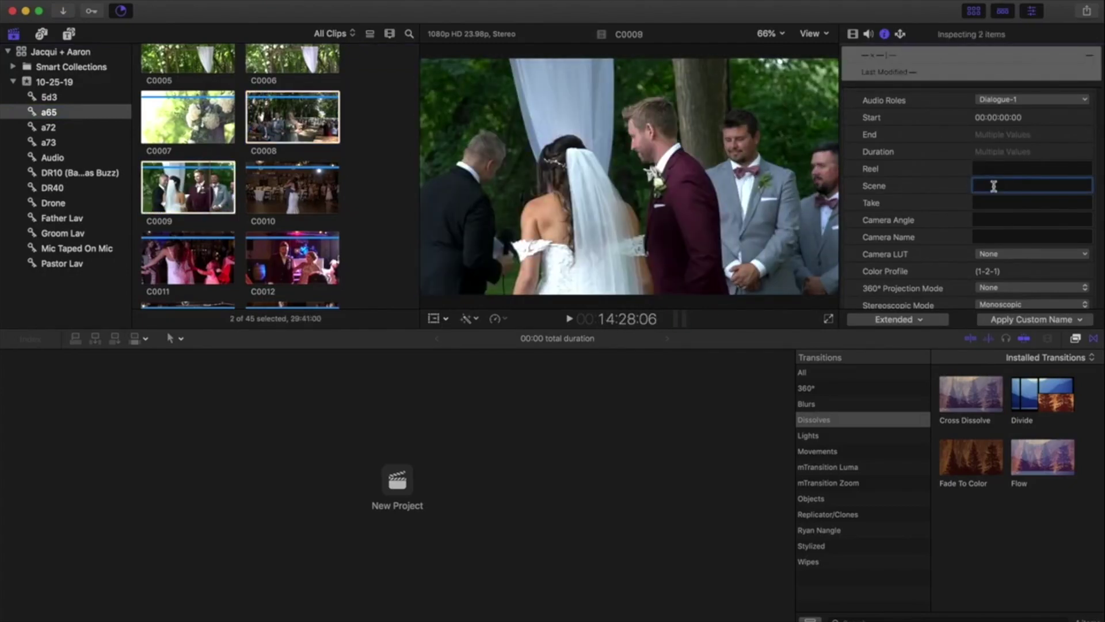
pyautogui.press('Return')
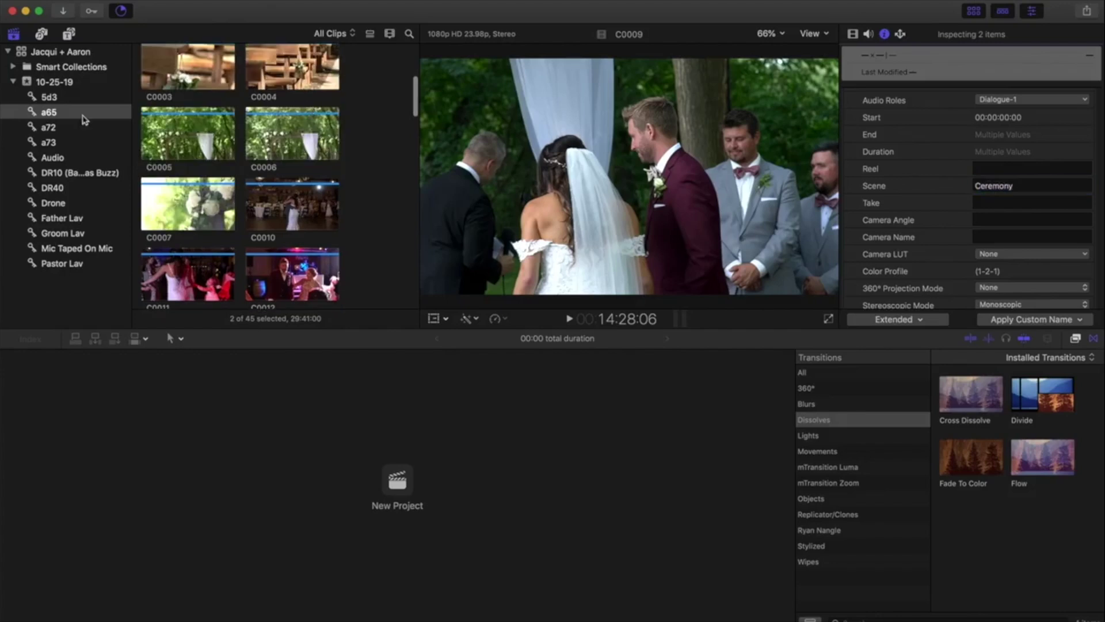
# Give a72 clips C0128 through C0131 the Scene 'Ceremony'
pyautogui.click(40, 126)
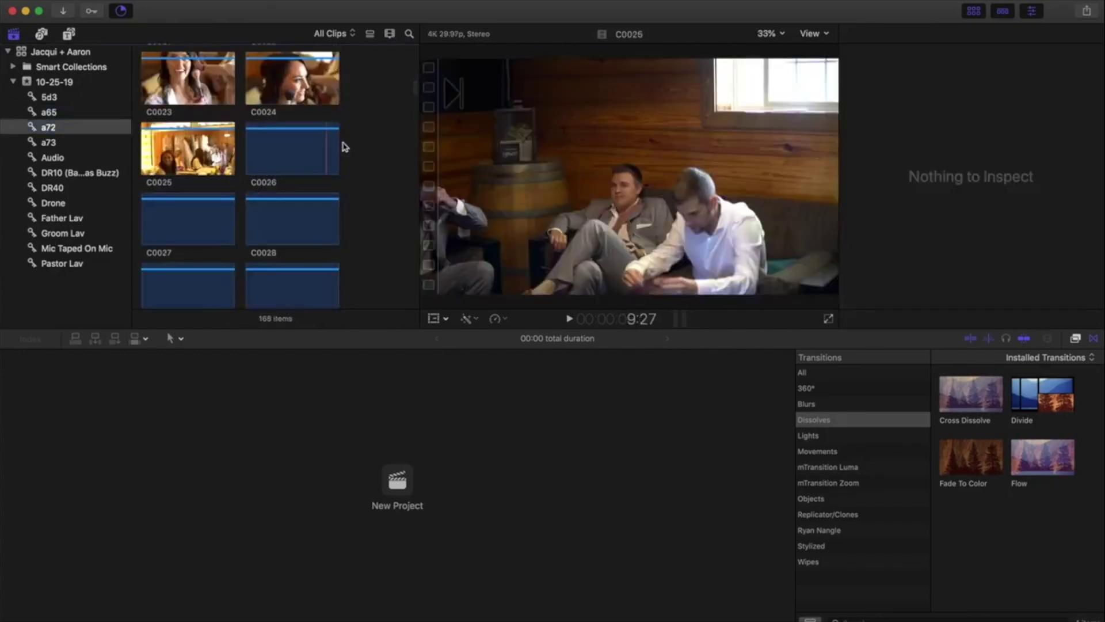
pyautogui.scroll(5, 370, 138)
pyautogui.scroll(-15, 371, 141)
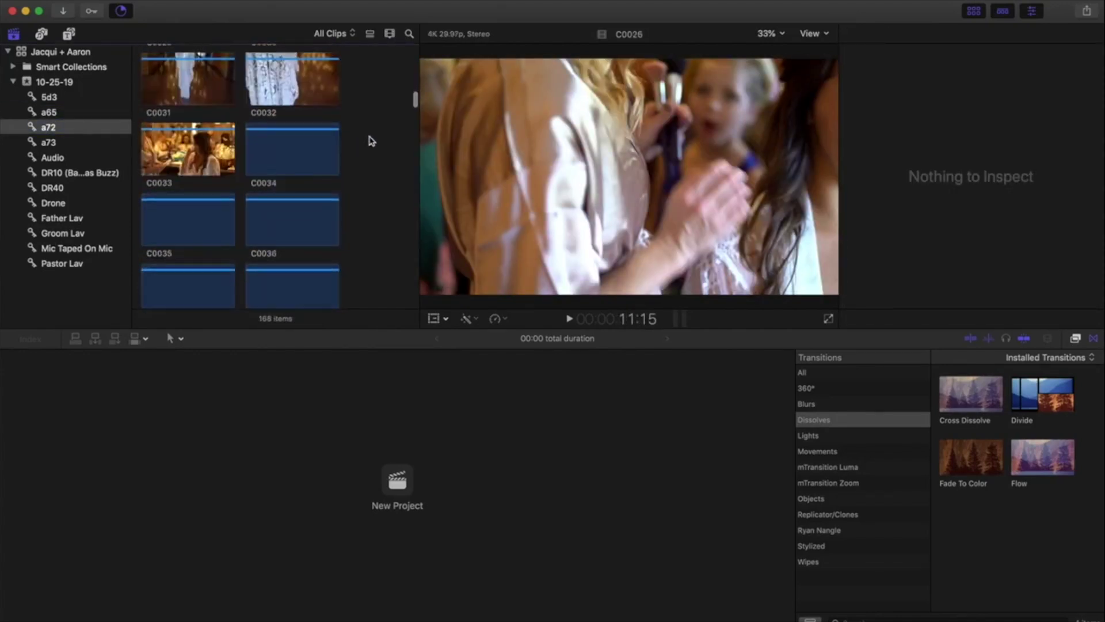
pyautogui.click(305, 127)
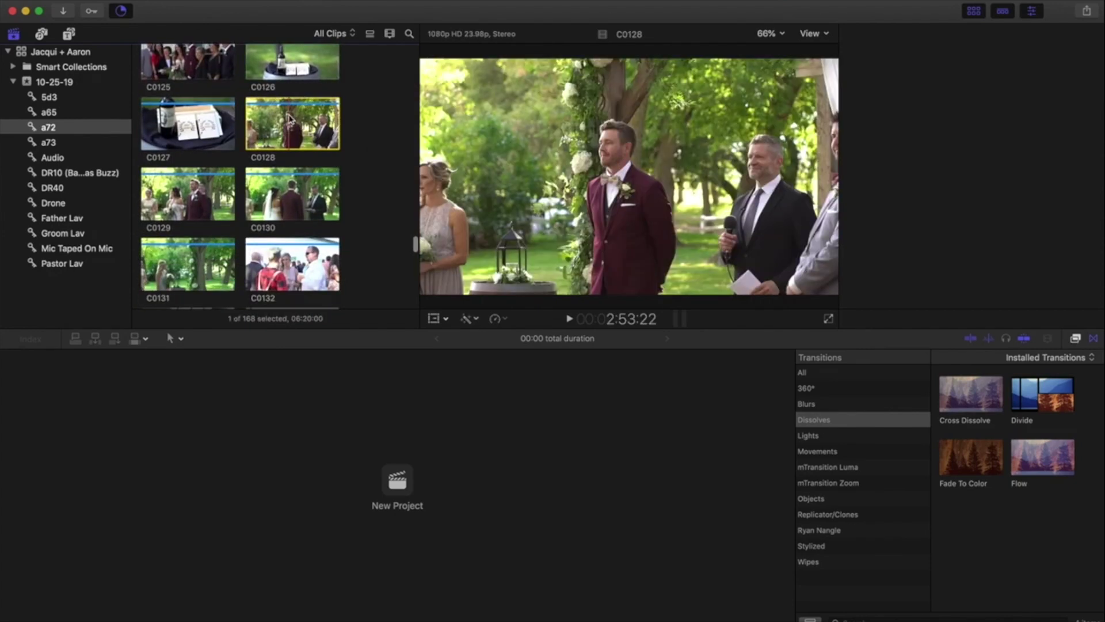
pyautogui.scroll(-2, 231, 172)
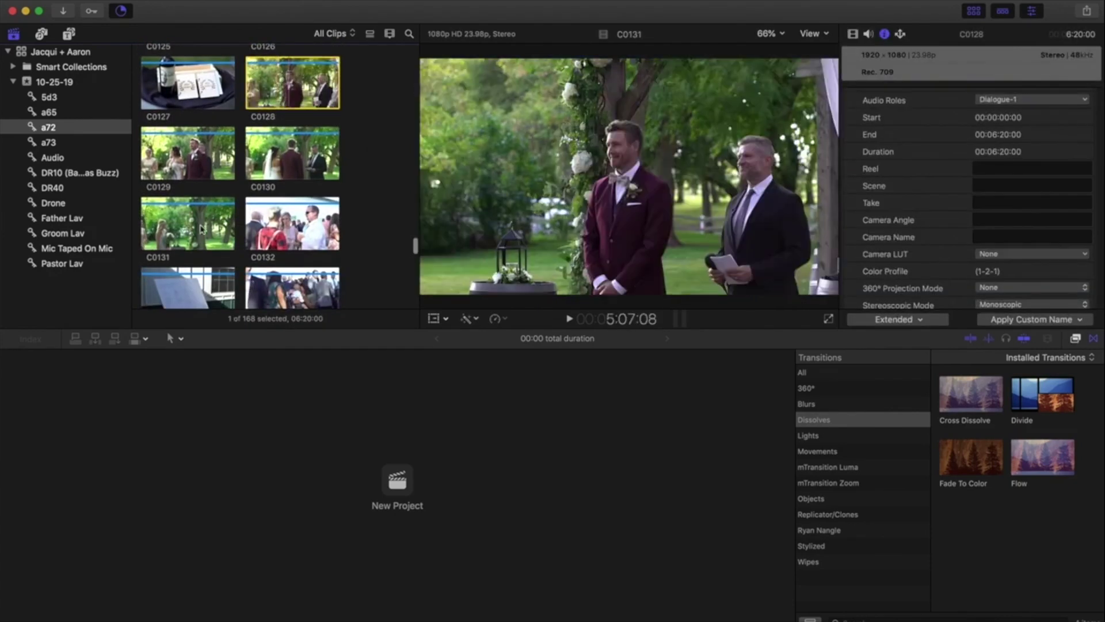
pyautogui.keyDown('shift'); pyautogui.click(180, 226); pyautogui.keyUp('shift')
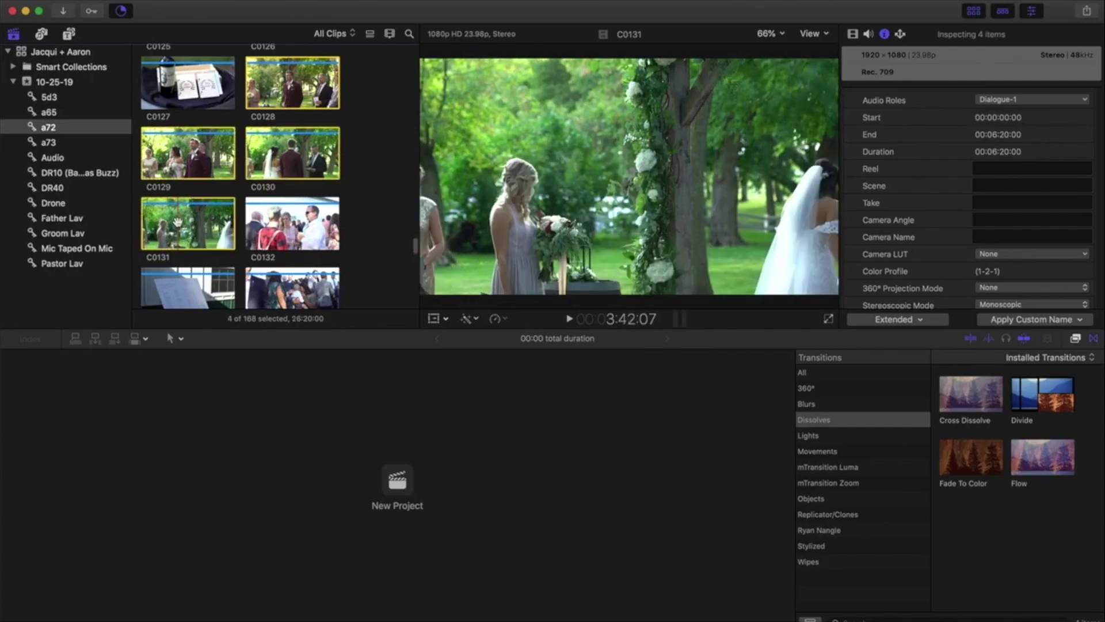
pyautogui.click(1026, 184)
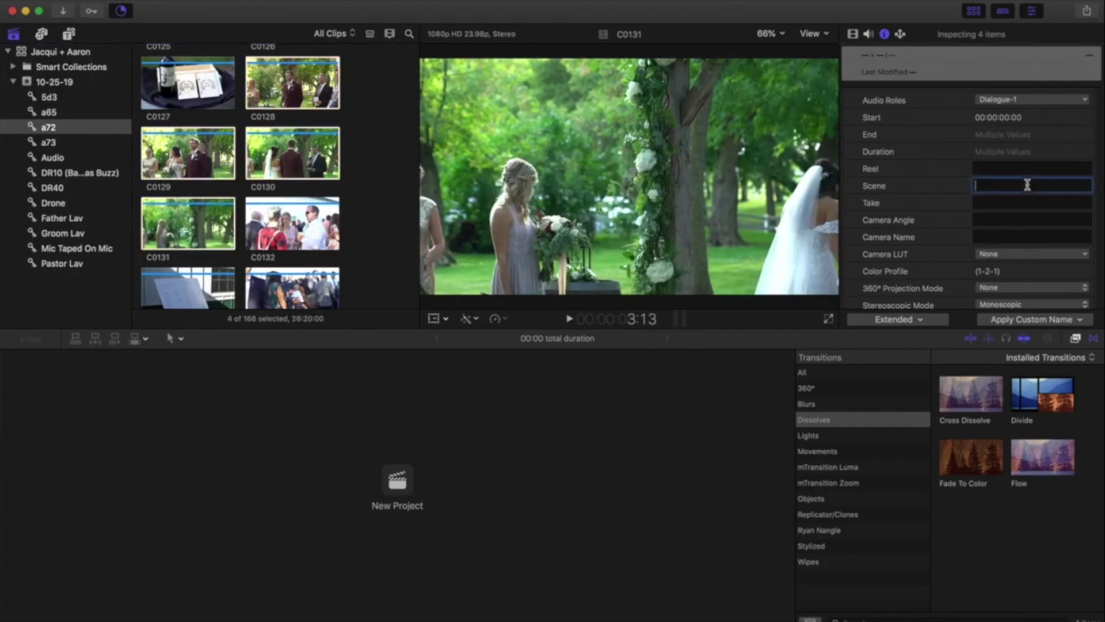
pyautogui.write('Ceremony')
pyautogui.press('Return')
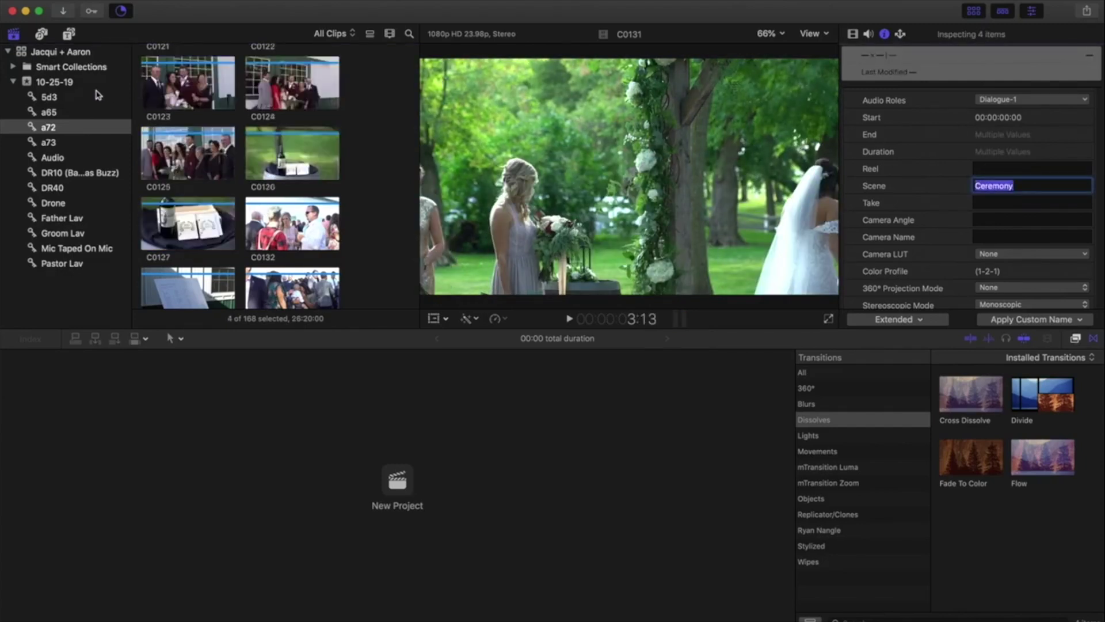
# Give a73 clips C0060 and C0061 the Scene 'Ceremony'
pyautogui.click(56, 142)
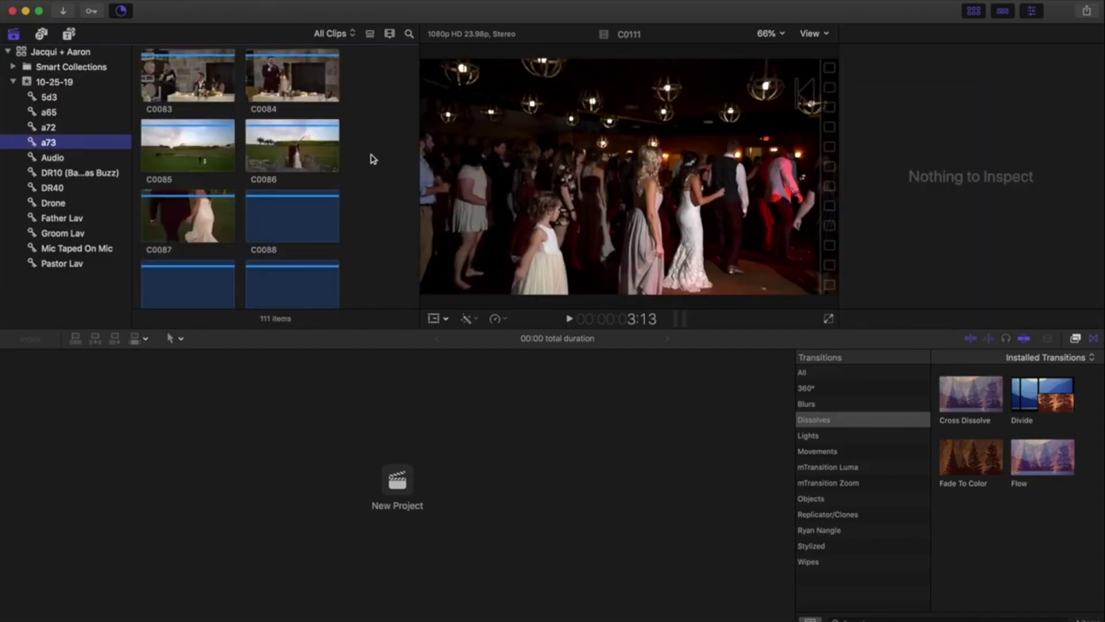
pyautogui.scroll(10, 373, 159)
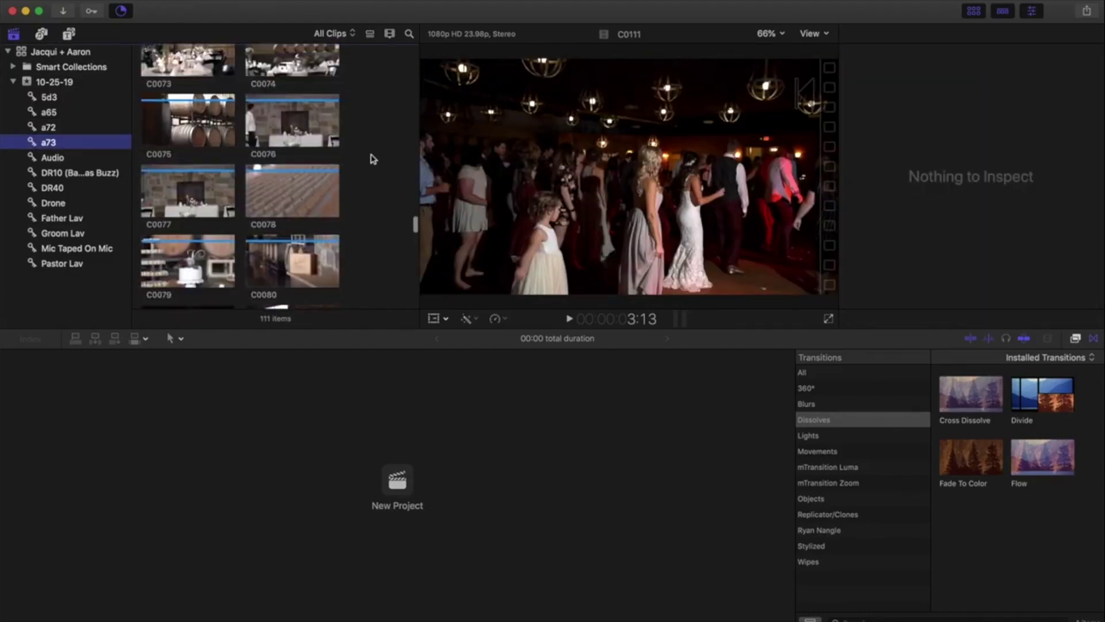
pyautogui.scroll(15, 373, 159)
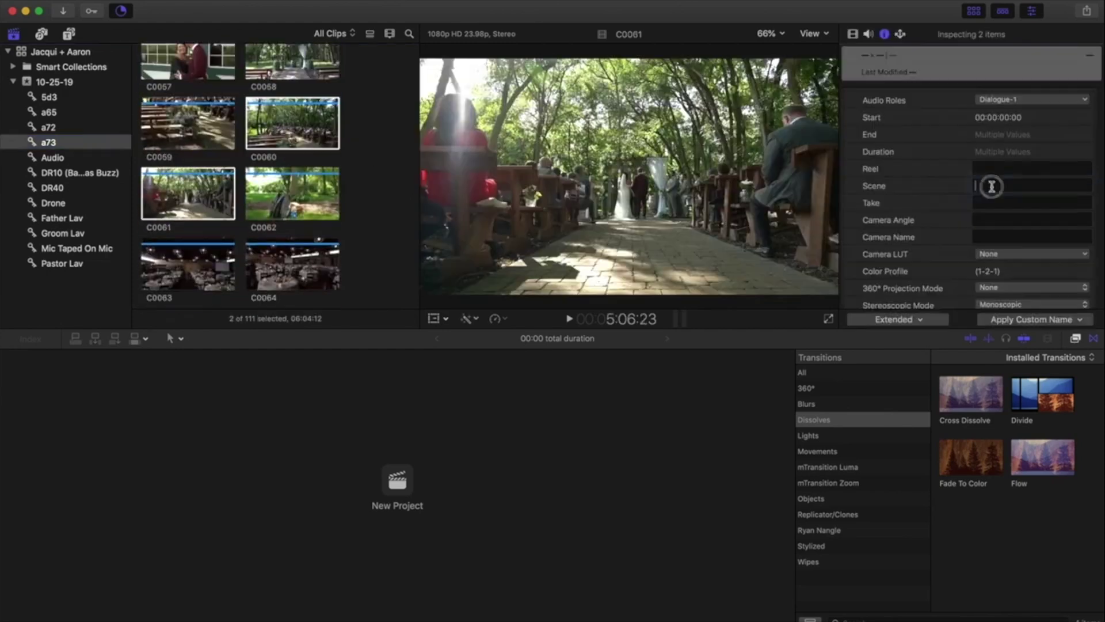
pyautogui.click(991, 187)
pyautogui.write('Ceremony')
pyautogui.press('Return')
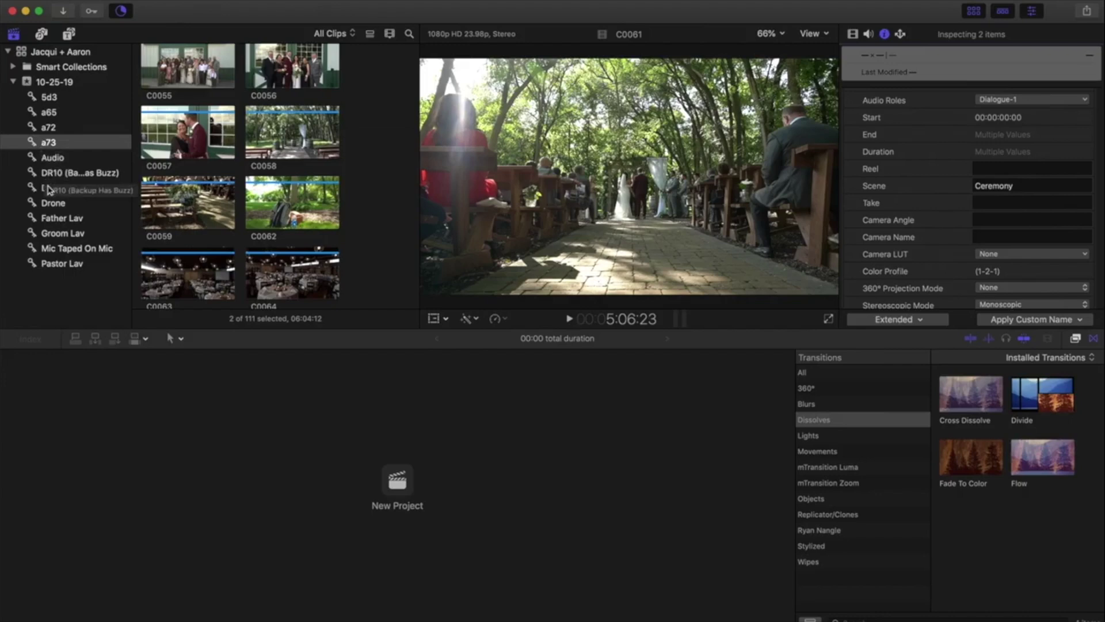
pyautogui.click(49, 190)
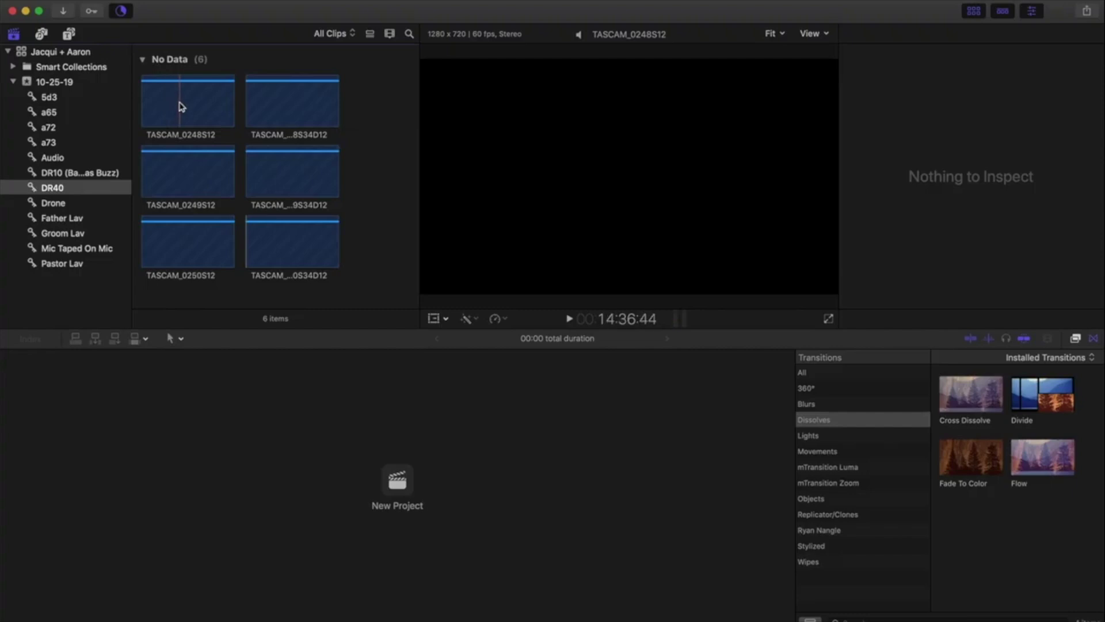
# Set DR40's TASCAM_0248S12 recording to Scene 'Ceremony', then browse the Father Lav and Pastor Lav clips
pyautogui.click(181, 106)
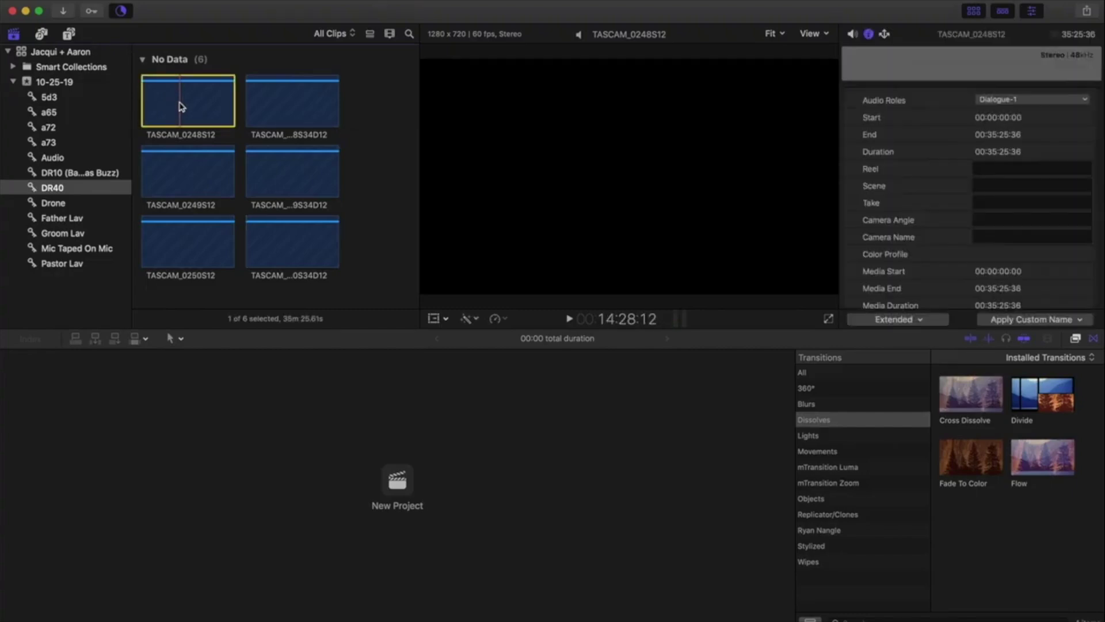
pyautogui.click(61, 263)
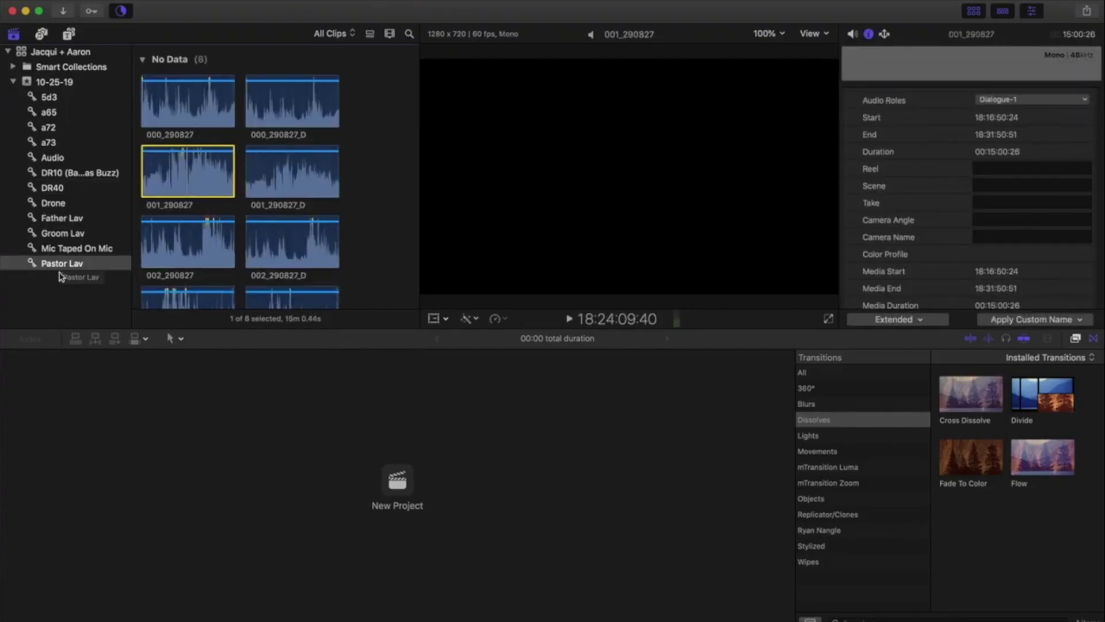
pyautogui.click(52, 188)
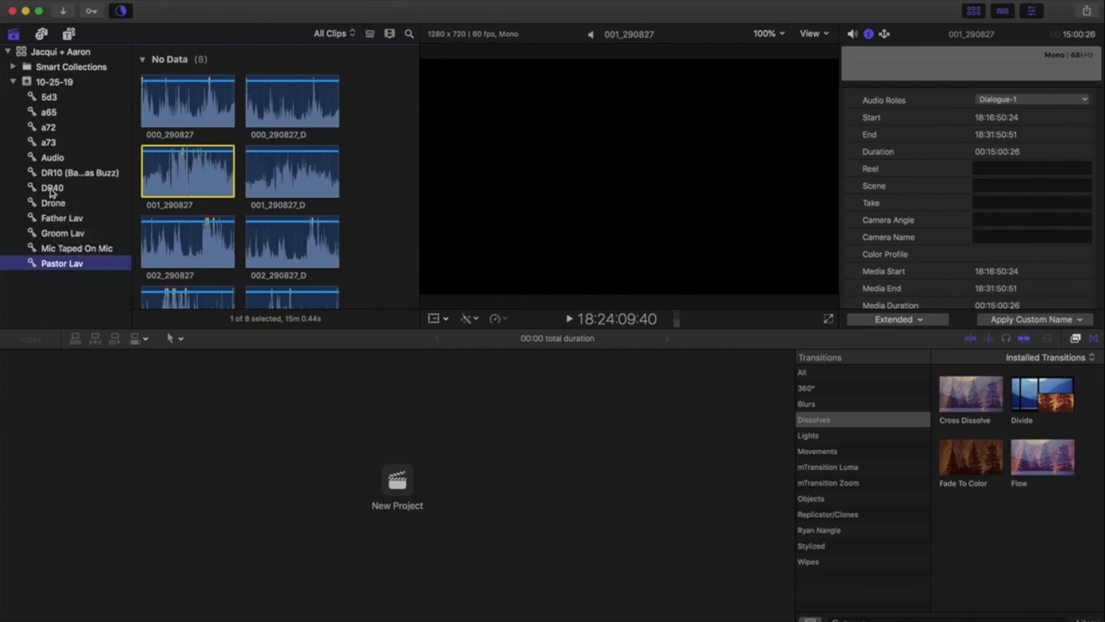
pyautogui.click(183, 95)
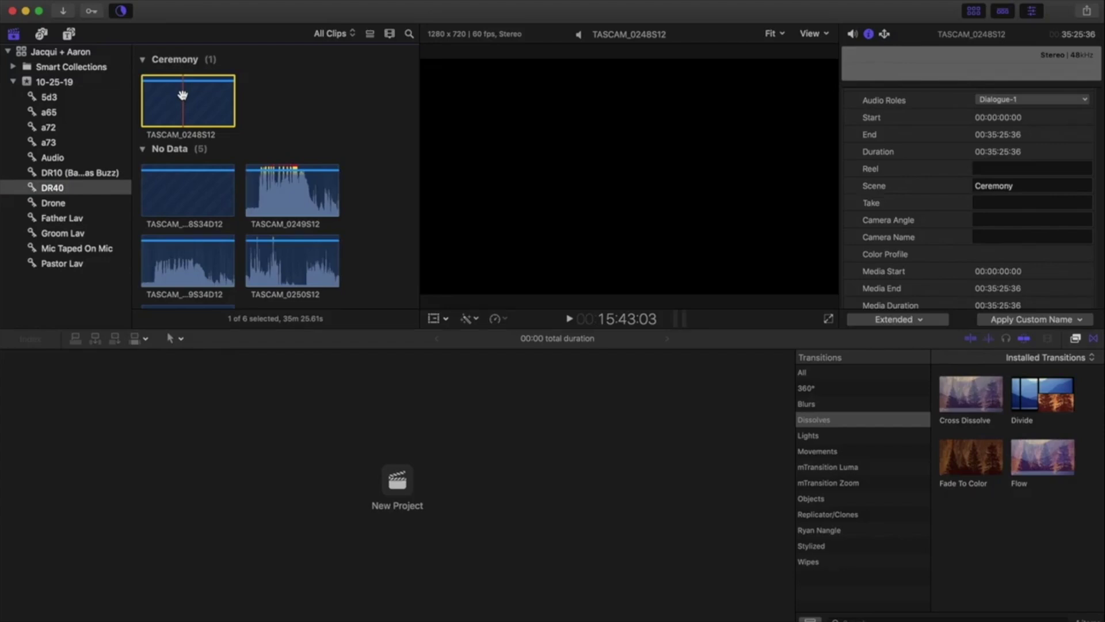
pyautogui.click(69, 218)
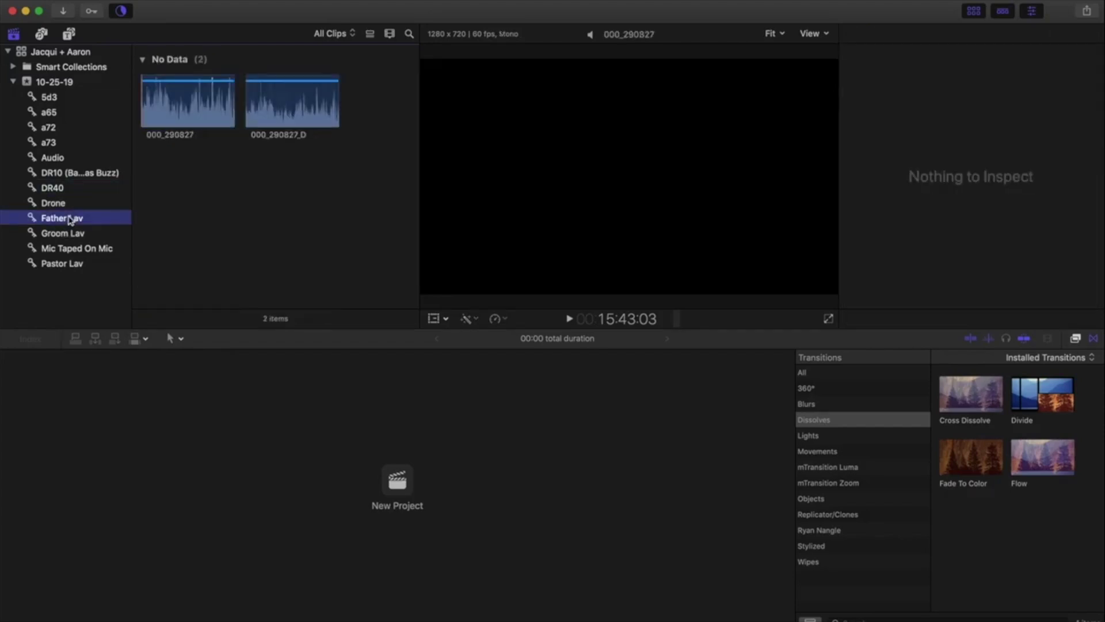
pyautogui.click(64, 263)
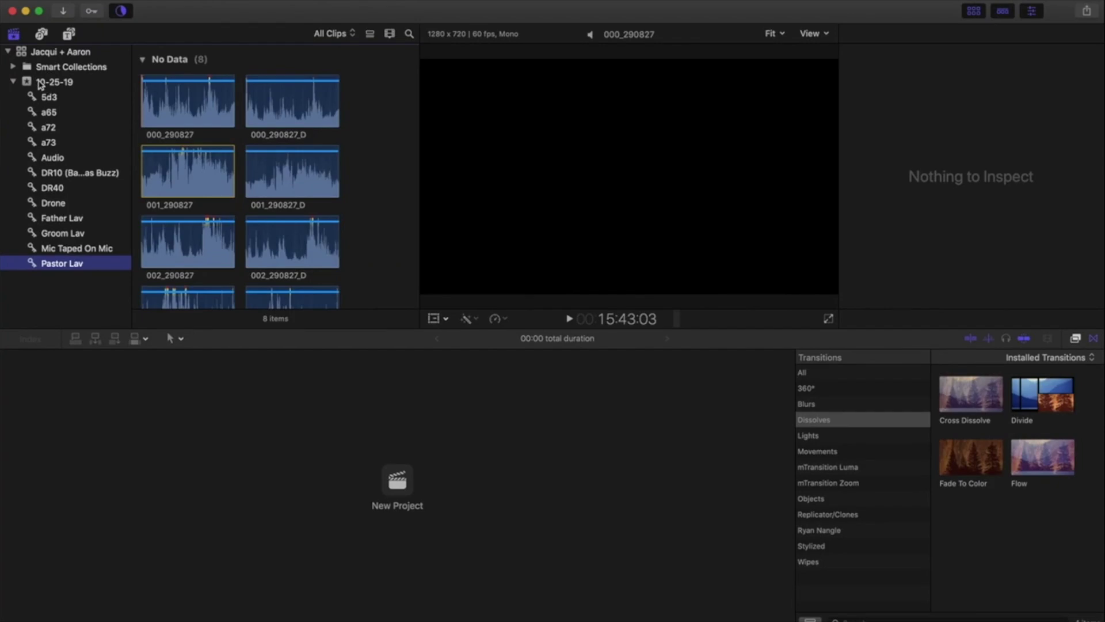
# Create a new smart collection named 'Ceremony' via File > New
pyautogui.click(113, 1)
pyautogui.moveTo(122, 7)
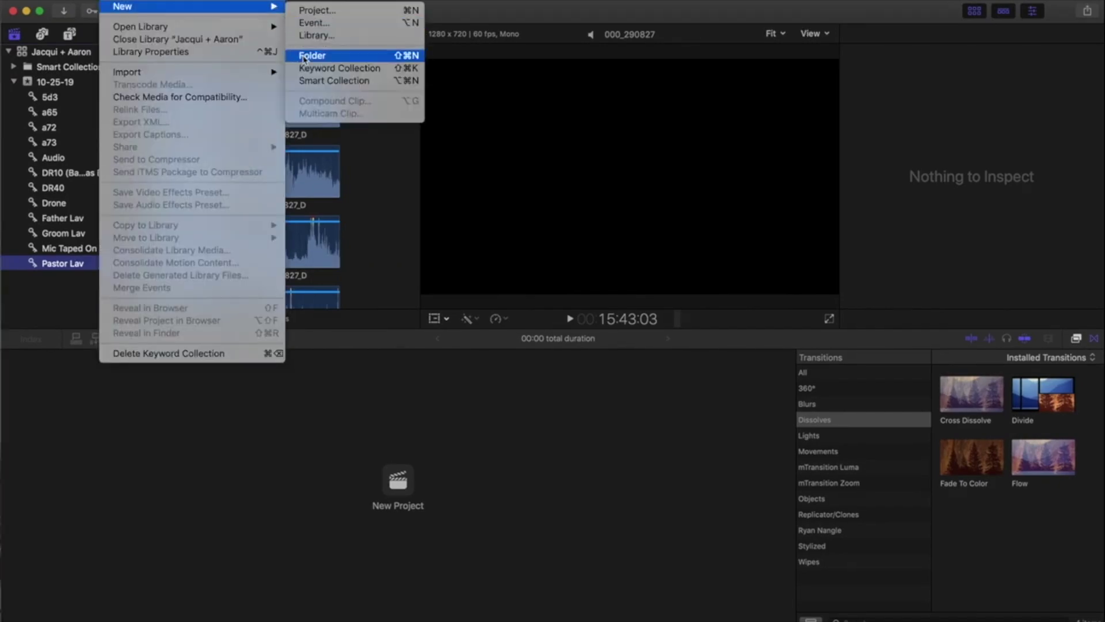
pyautogui.click(309, 84)
pyautogui.write('C')
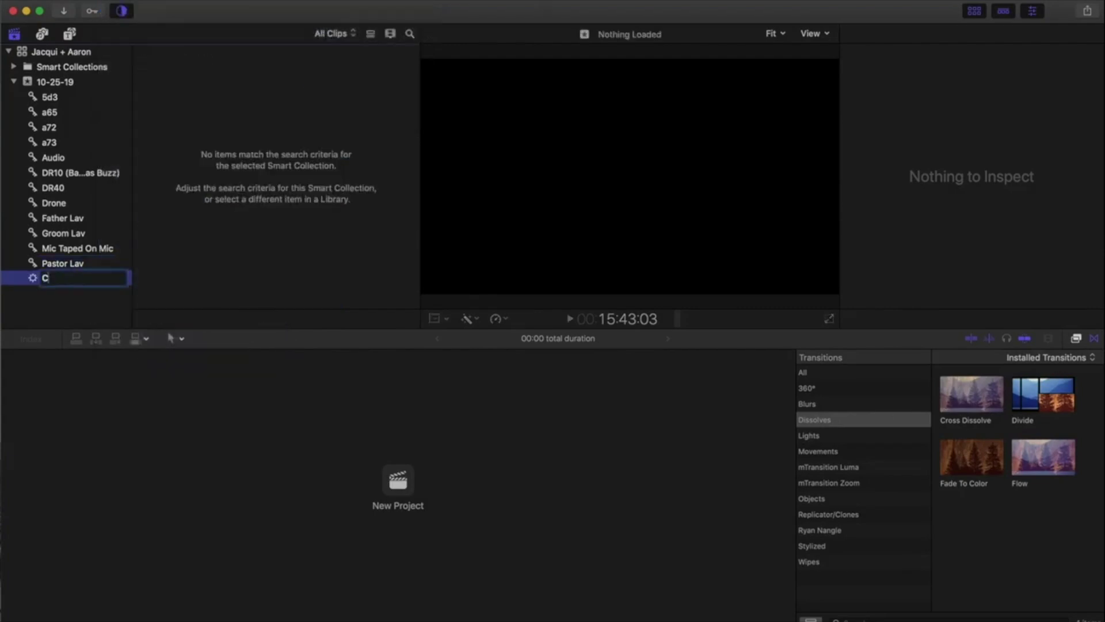
pyautogui.write('eremony')
pyautogui.press('Return')
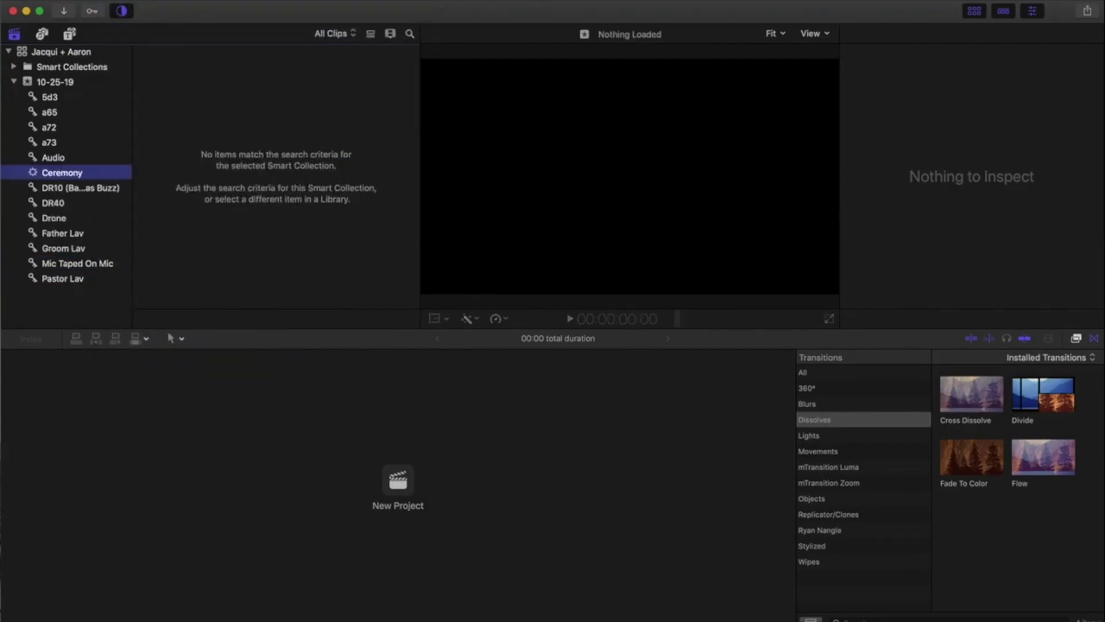
# Add a Format Info rule matching clips whose Scene includes 'Ceremony', then close the criteria window
pyautogui.doubleClick(60, 174)
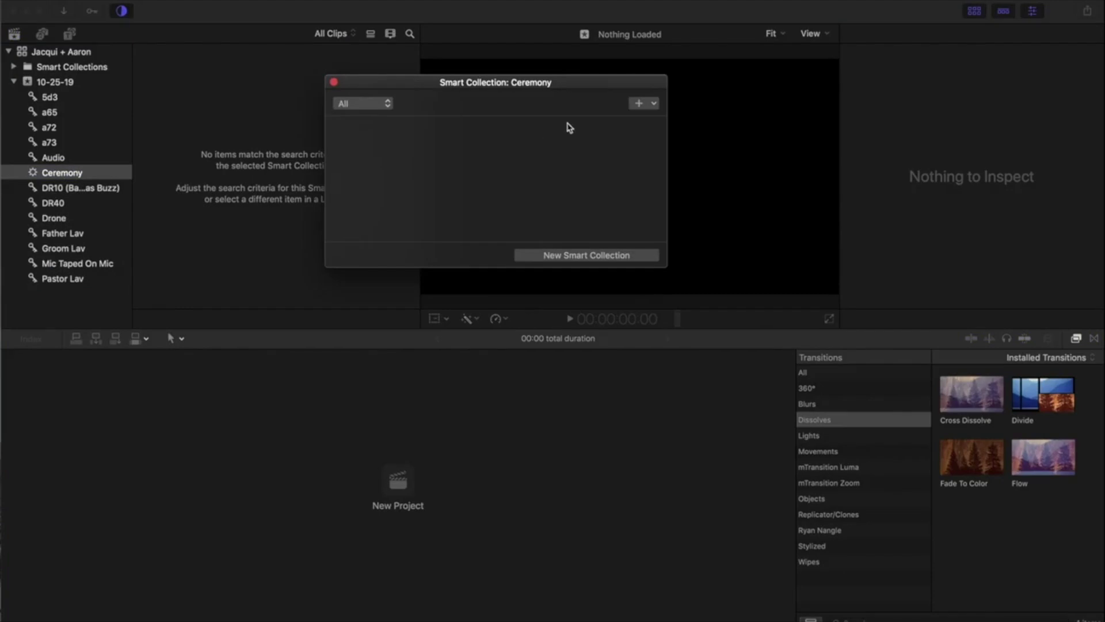
pyautogui.moveTo(595, 85); pyautogui.dragTo(560, 63)
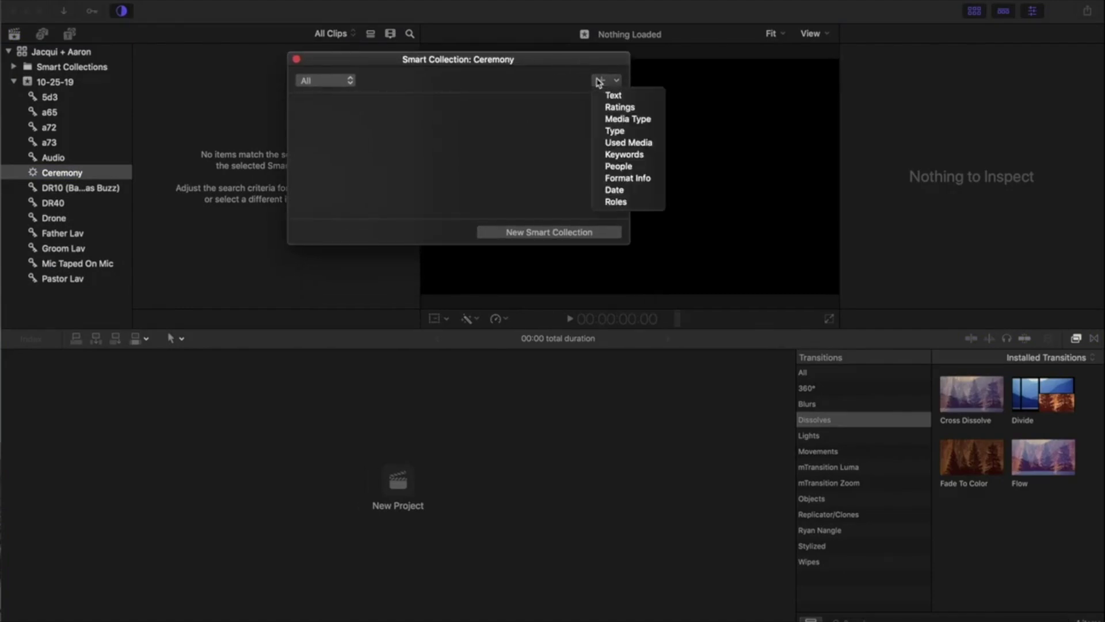
pyautogui.click(617, 178)
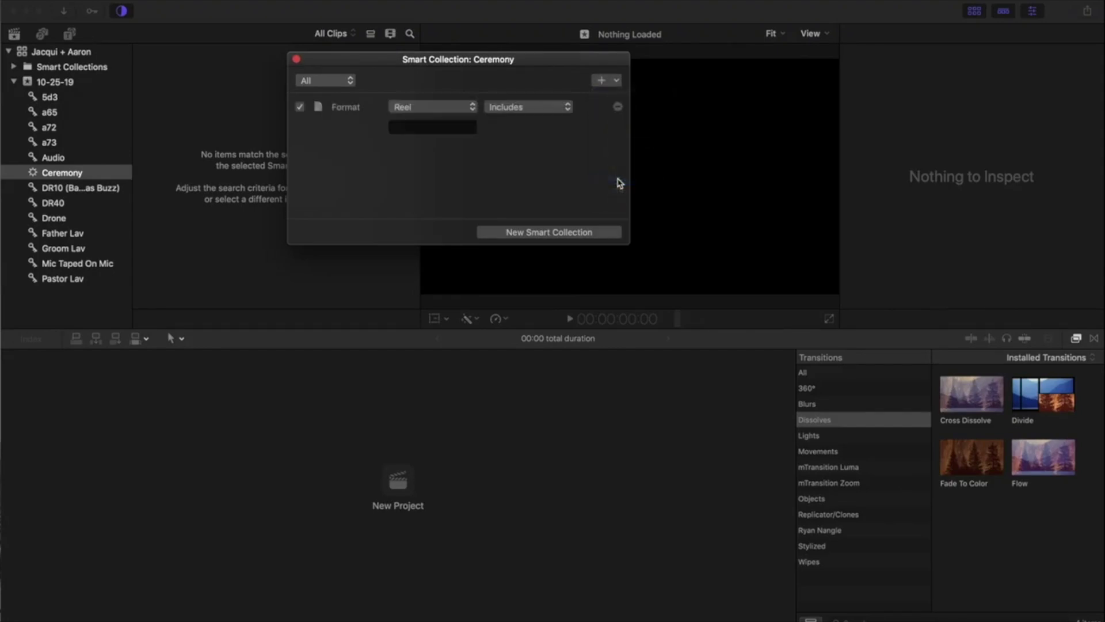
pyautogui.click(411, 114)
pyautogui.click(411, 118)
pyautogui.click(414, 125)
pyautogui.write('Ceremon')
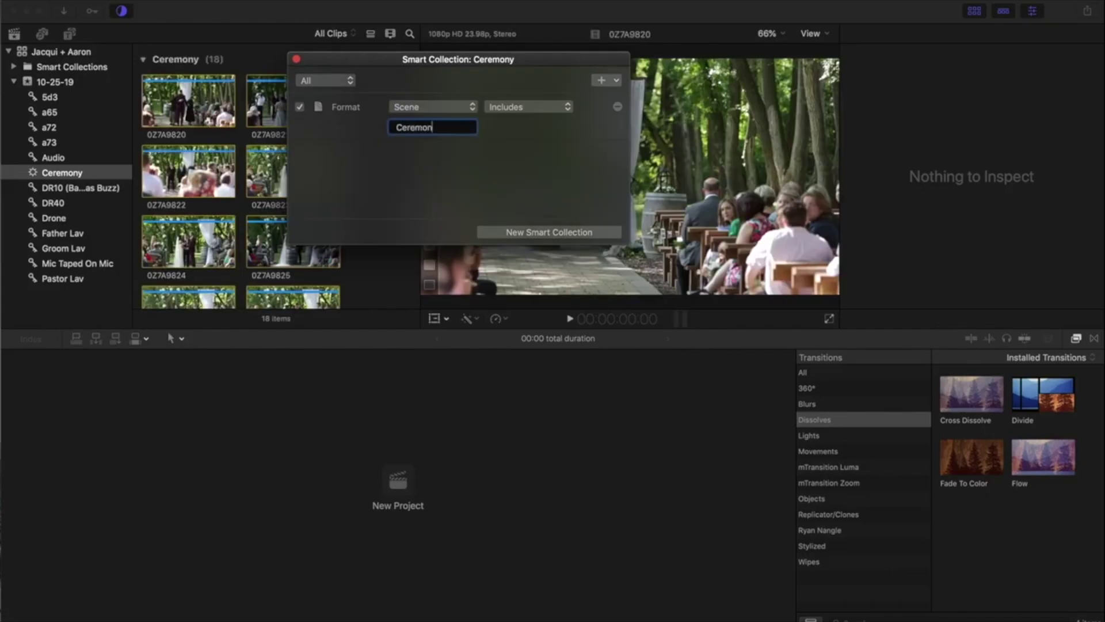
pyautogui.write('y')
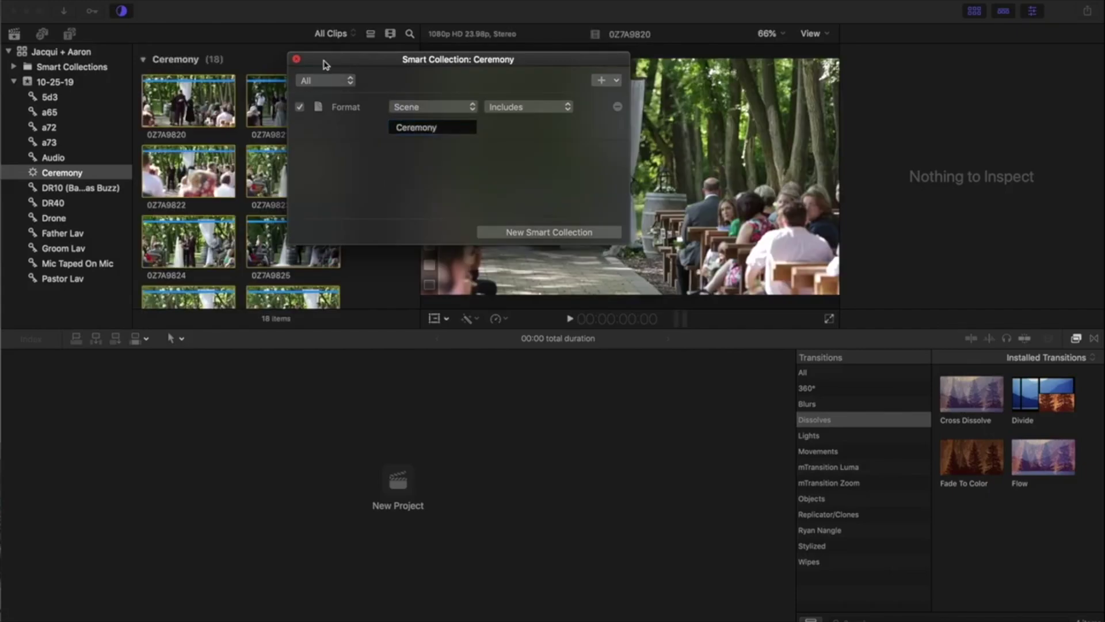
pyautogui.click(297, 60)
pyautogui.scroll(-10, 304, 88)
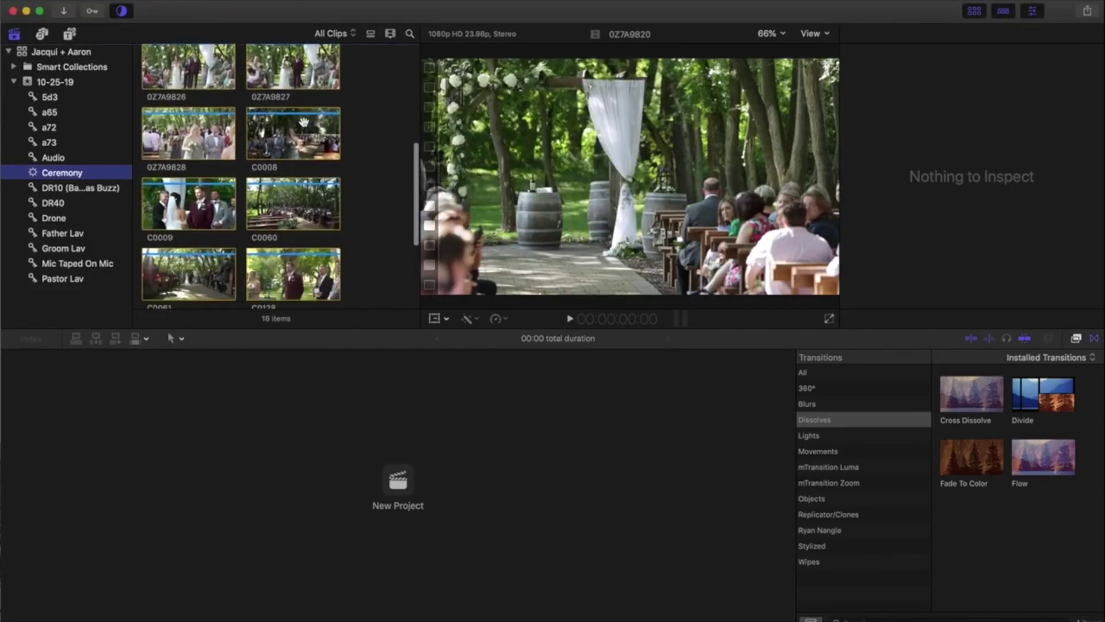
# Browse all 373 library clips grouped by scene, then deselect so the Inspector shows Nothing to Inspect
pyautogui.scroll(10, 304, 121)
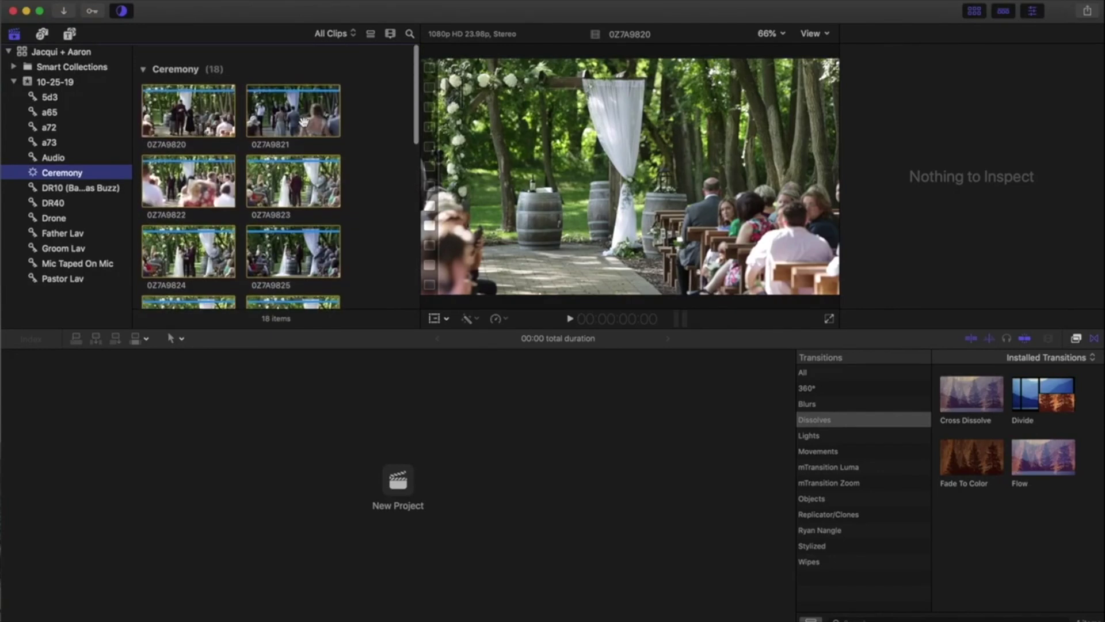
pyautogui.click(55, 53)
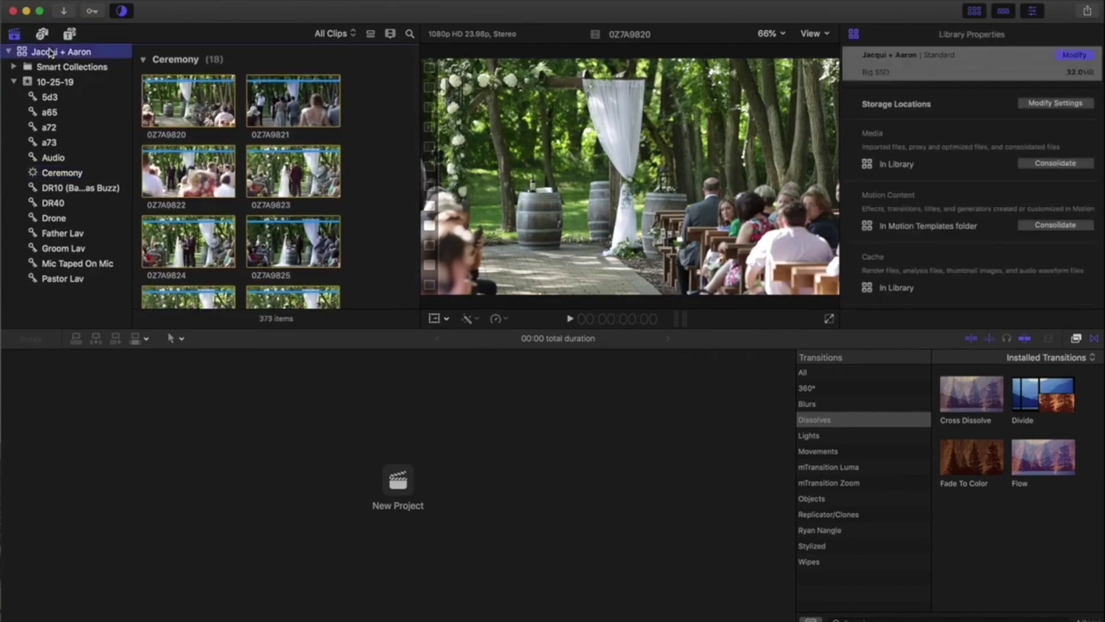
pyautogui.scroll(-5, 247, 110)
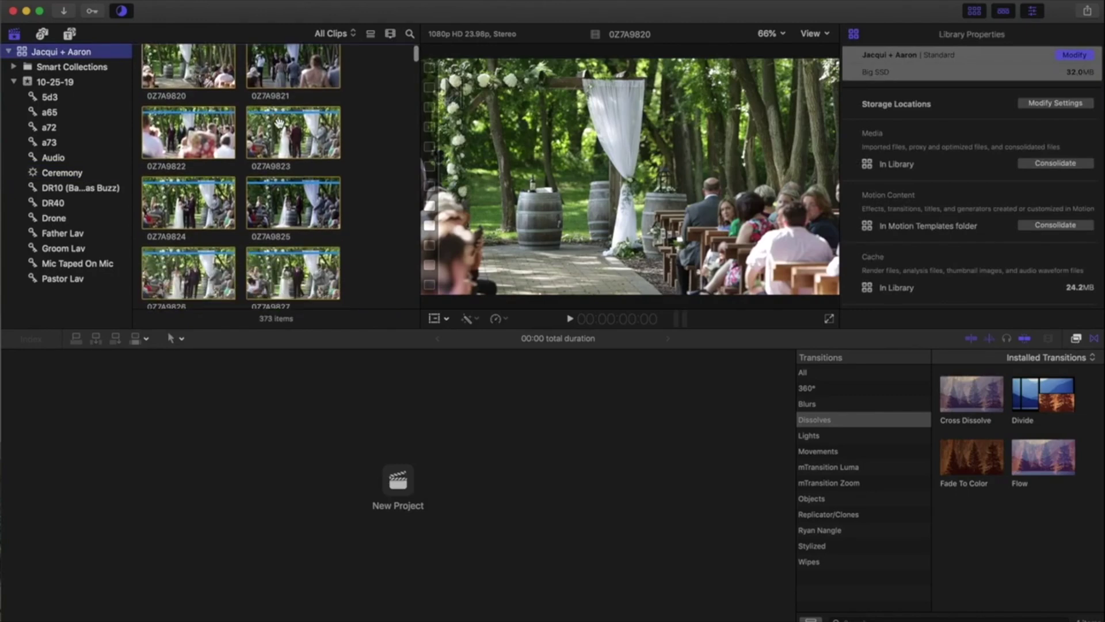
pyautogui.scroll(5, 242, 103)
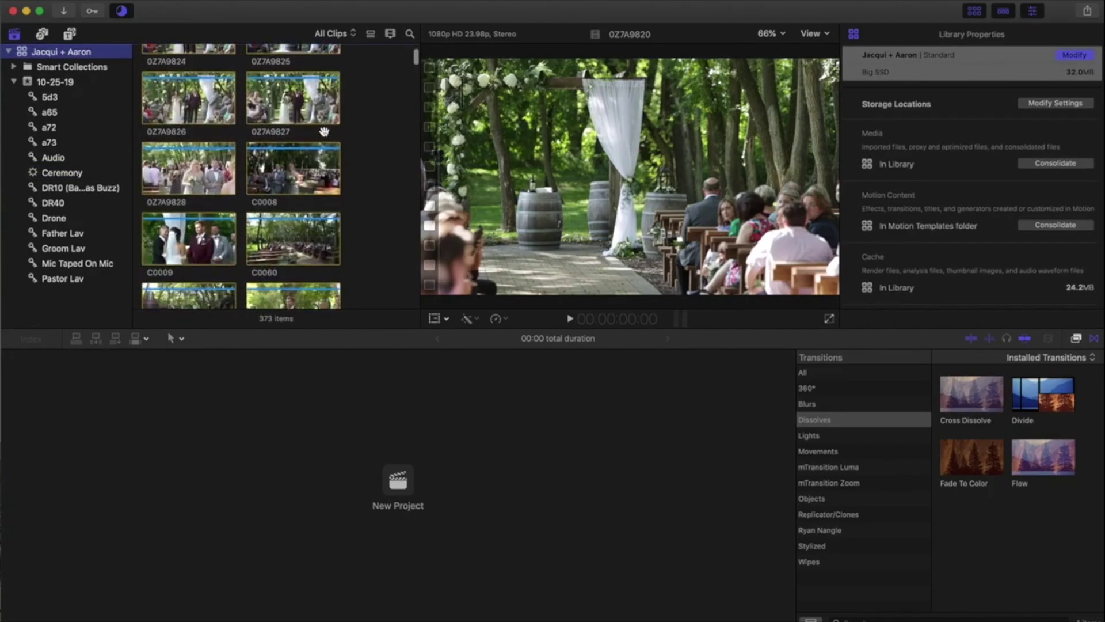
pyautogui.scroll(-5, 324, 132)
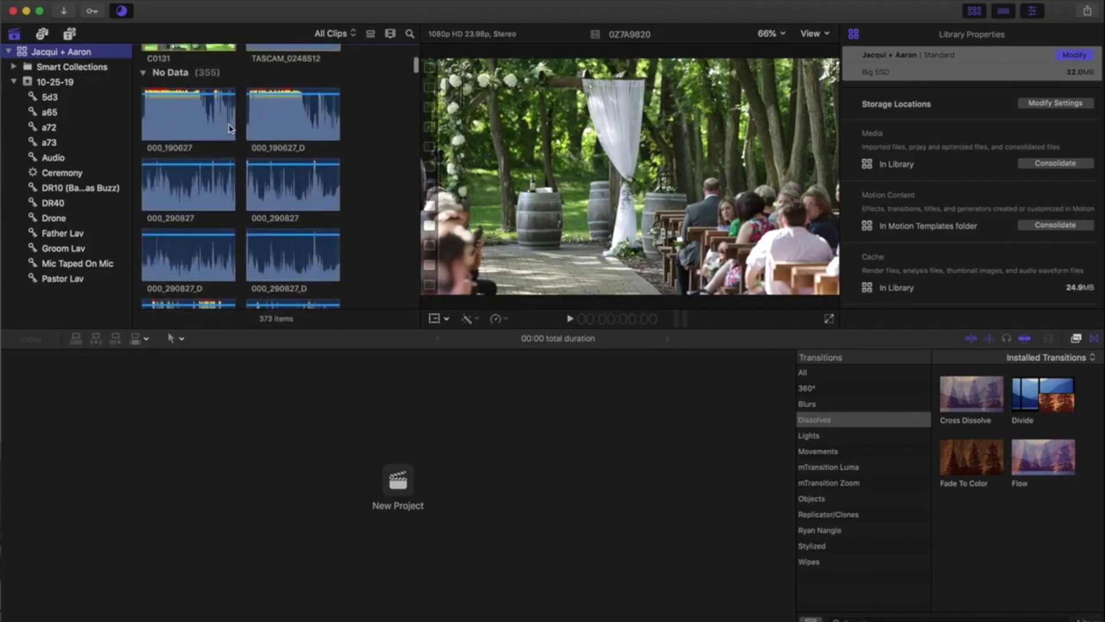
pyautogui.scroll(-10, 229, 128)
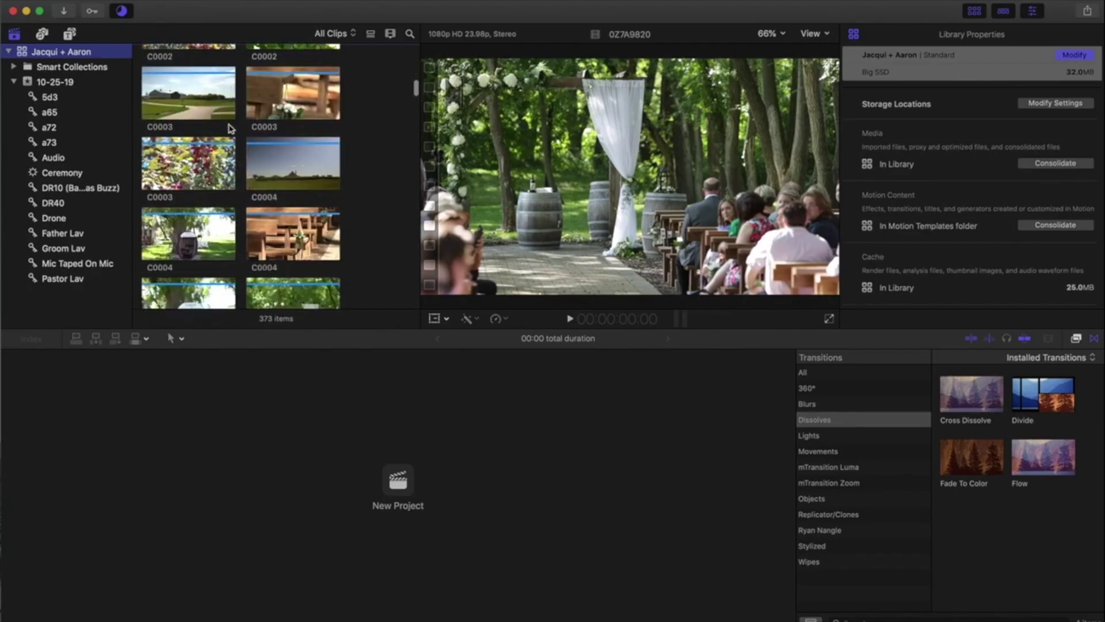
pyautogui.scroll(15, 229, 128)
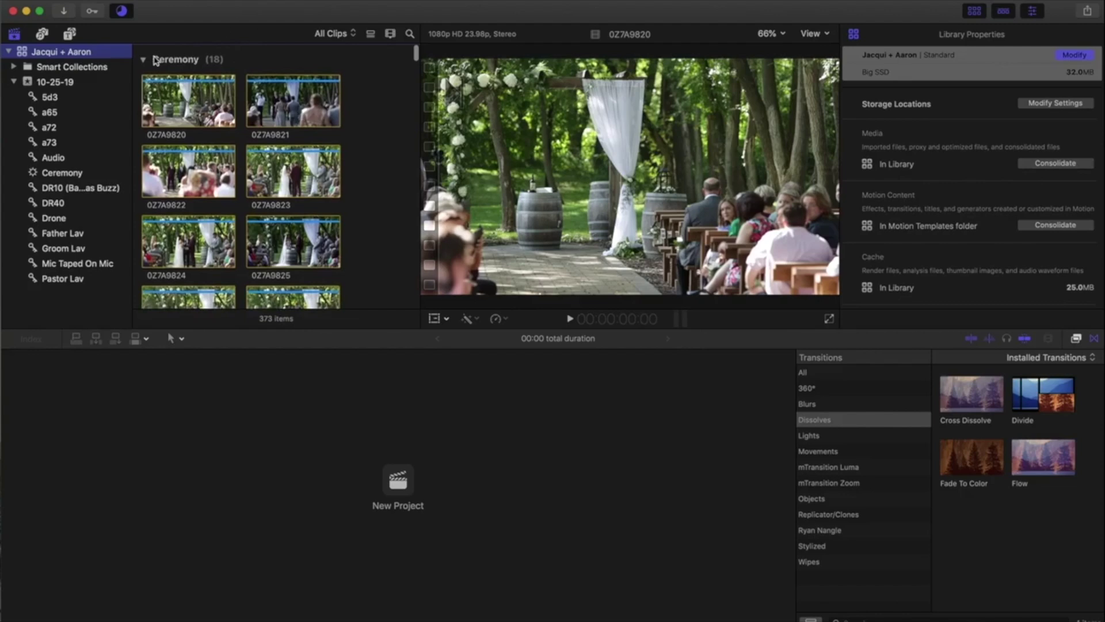
pyautogui.scroll(-12, 378, 114)
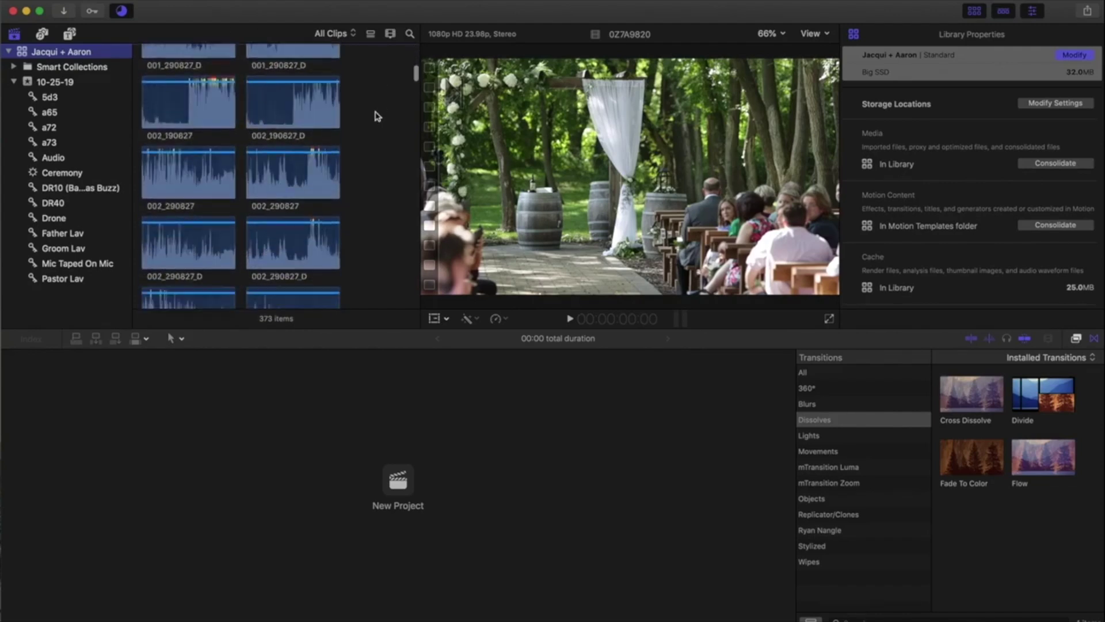
pyautogui.scroll(12, 378, 116)
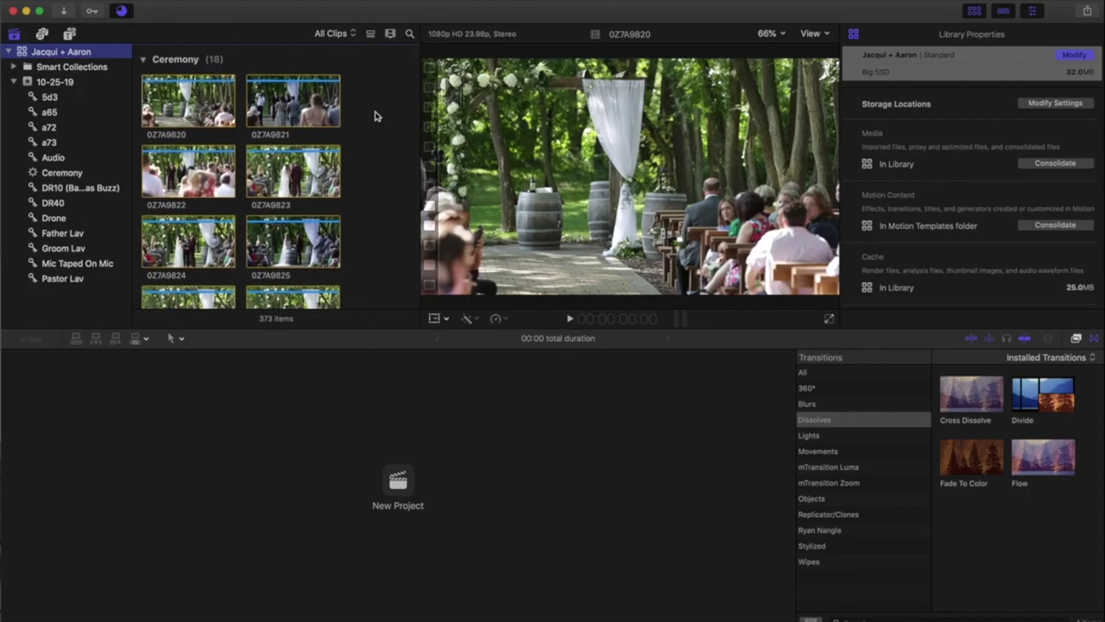
pyautogui.click(155, 203)
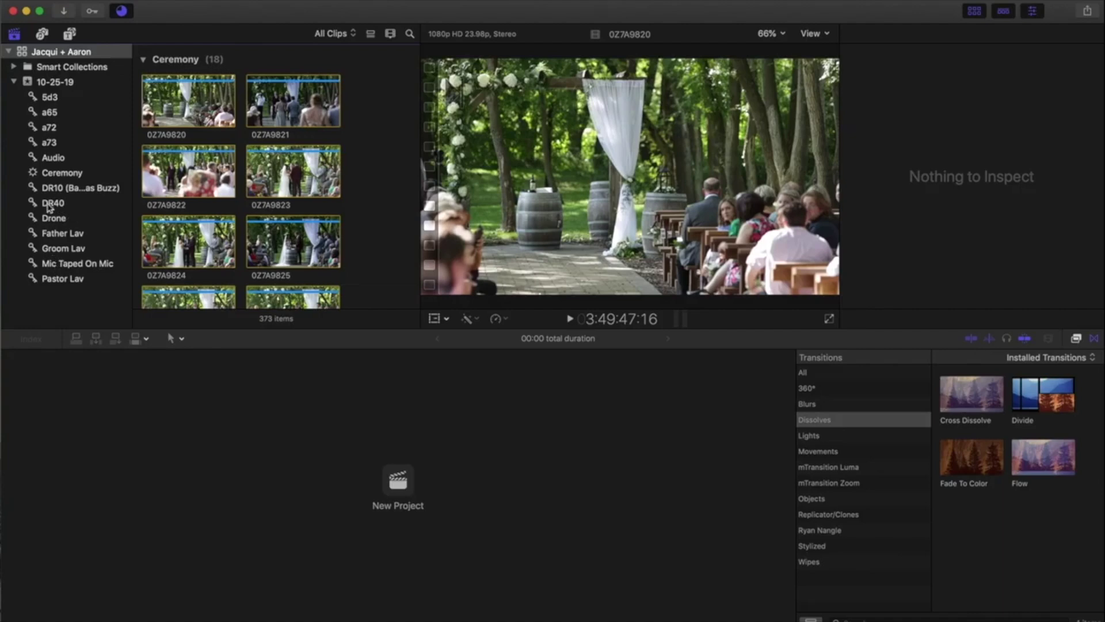
# Show the Ceremony collection's 18 clips and inspect the first clip, 0Z7A9820
pyautogui.click(49, 177)
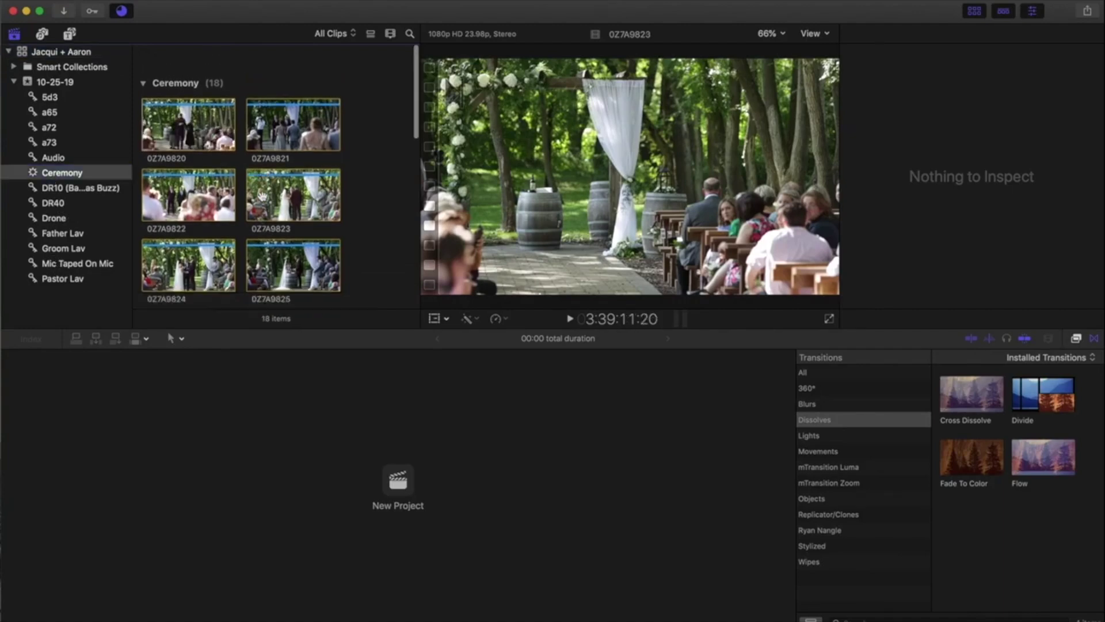
pyautogui.click(180, 101)
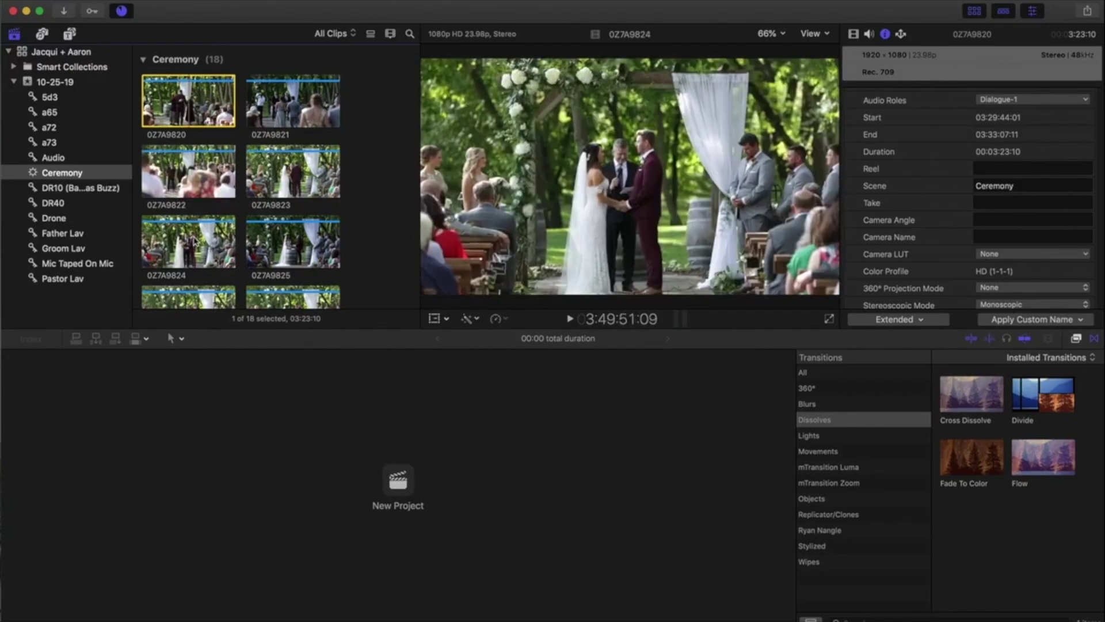
# Set Camera Angle 1 on clips 0Z7A9820 through 0Z7A9828
pyautogui.scroll(-1, 231, 243)
pyautogui.scroll(2, 230, 243)
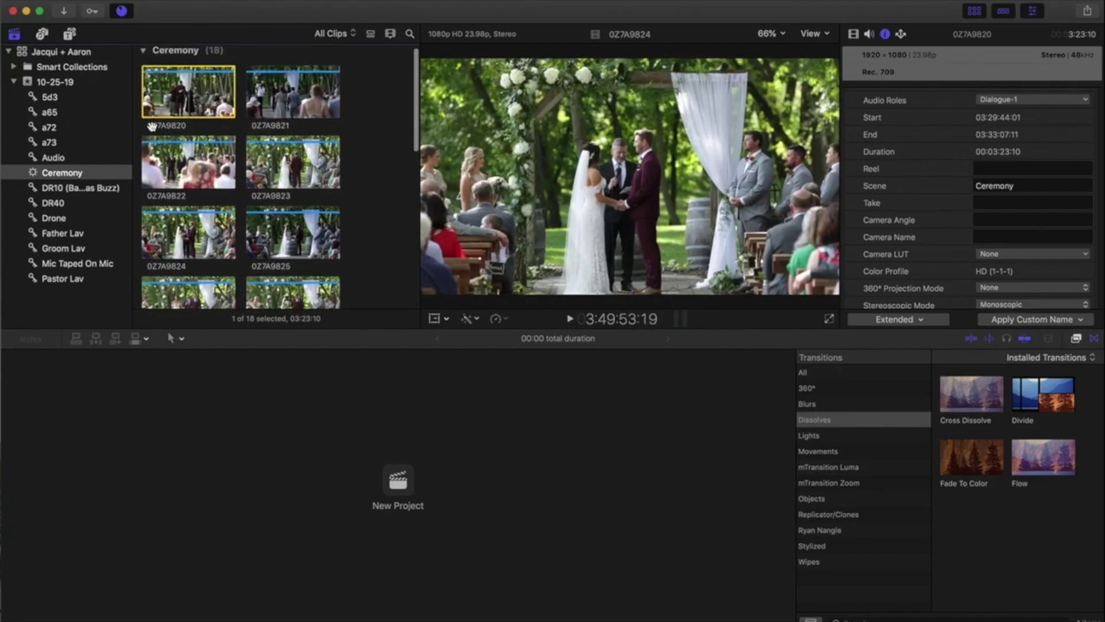
pyautogui.scroll(-5, 357, 148)
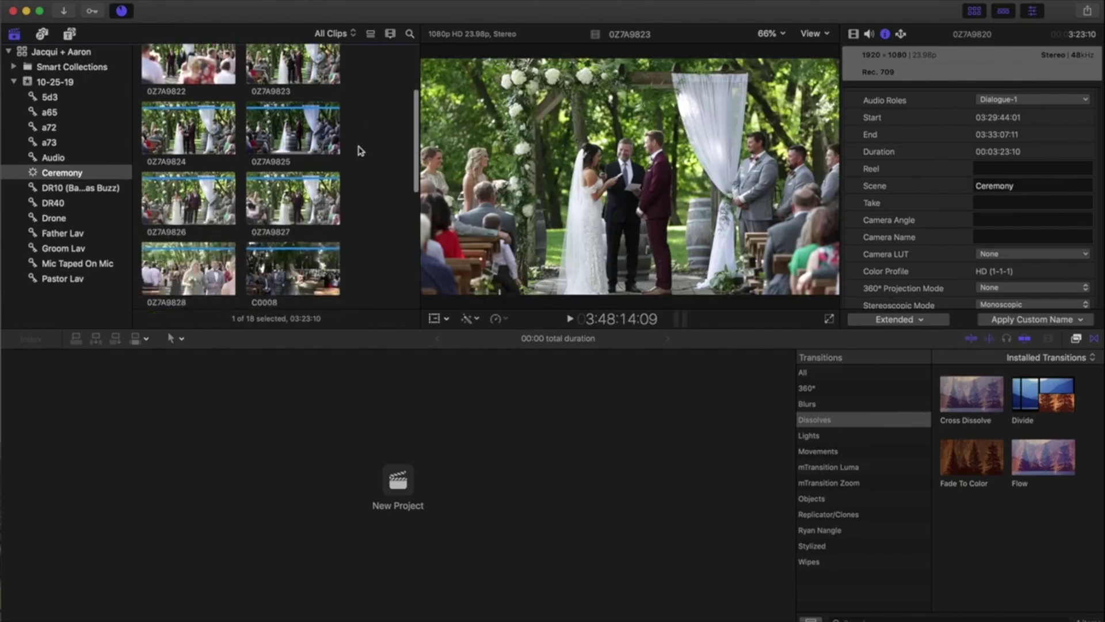
pyautogui.keyDown('shift'); pyautogui.click(233, 216); pyautogui.keyUp('shift')
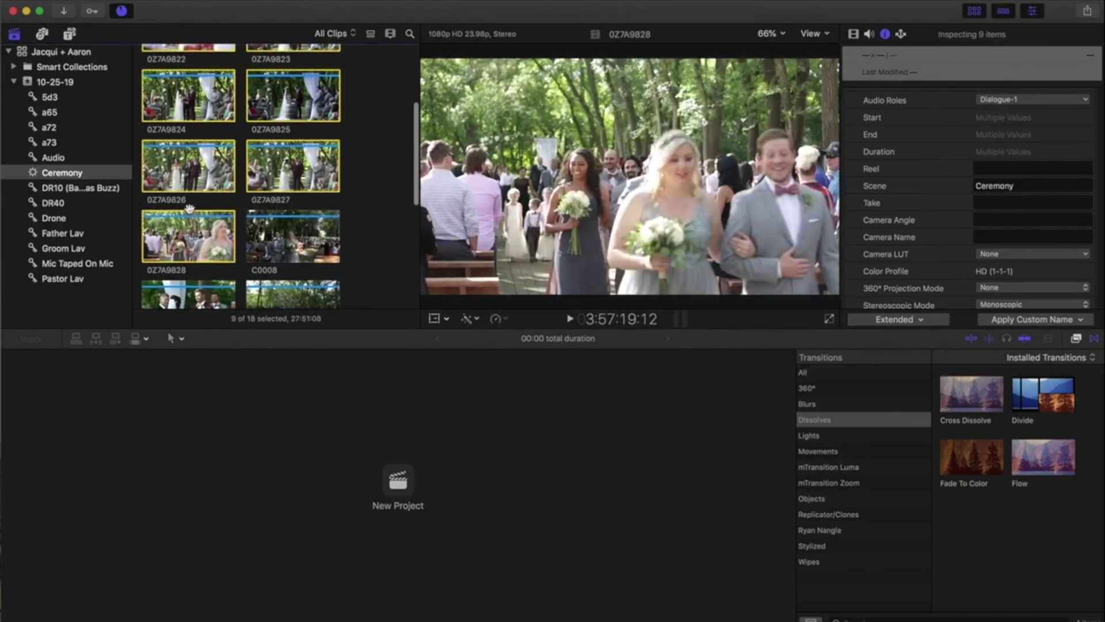
pyautogui.scroll(1, 276, 172)
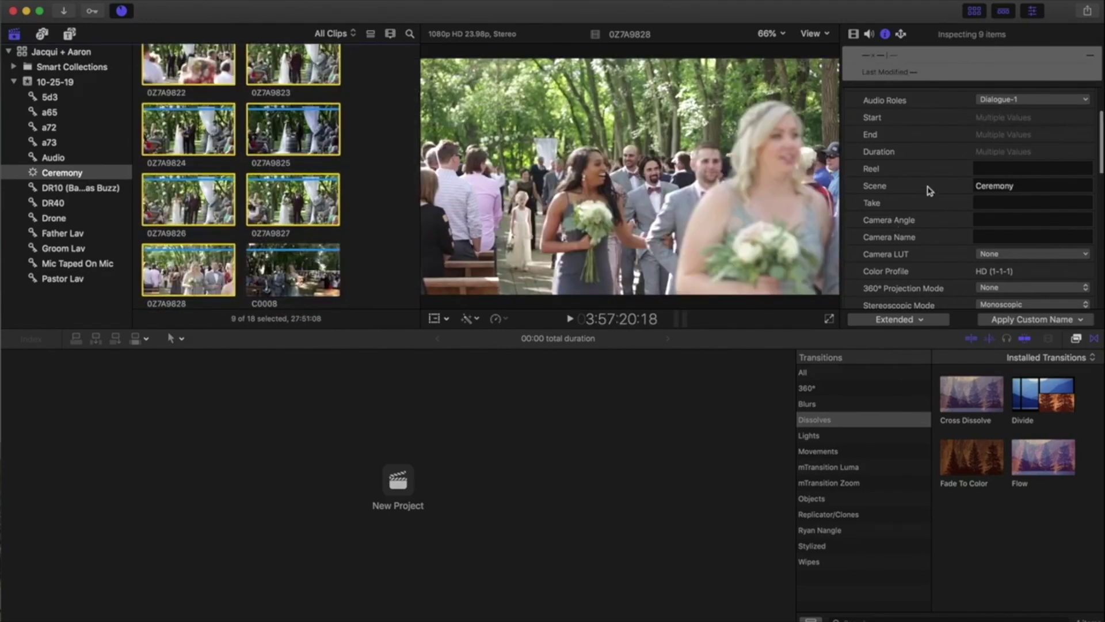
pyautogui.scroll(-1, 929, 190)
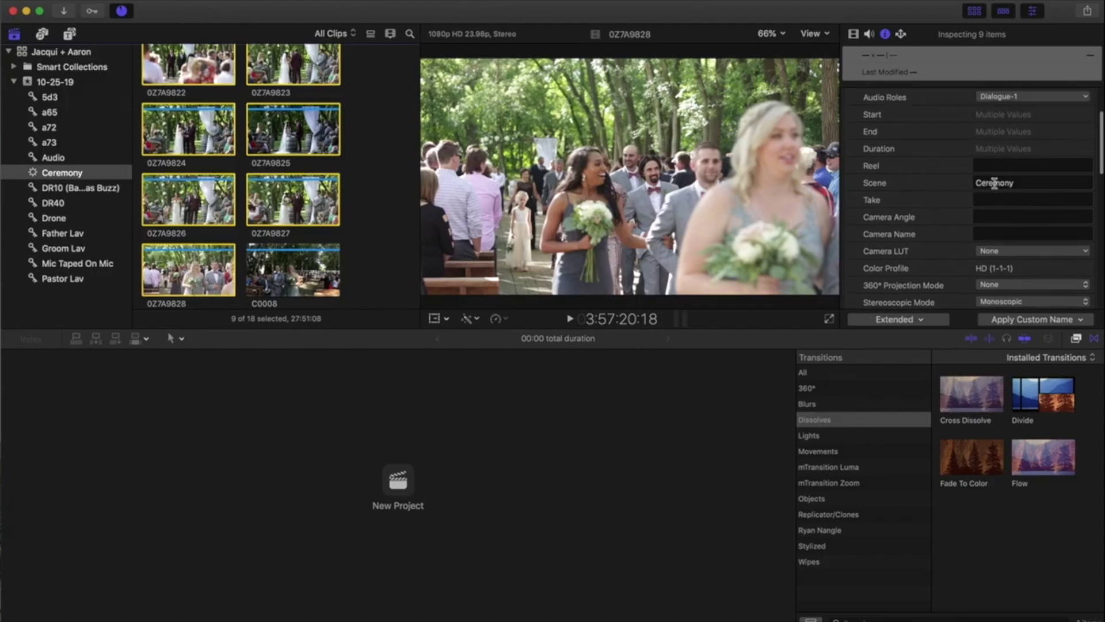
pyautogui.click(986, 216)
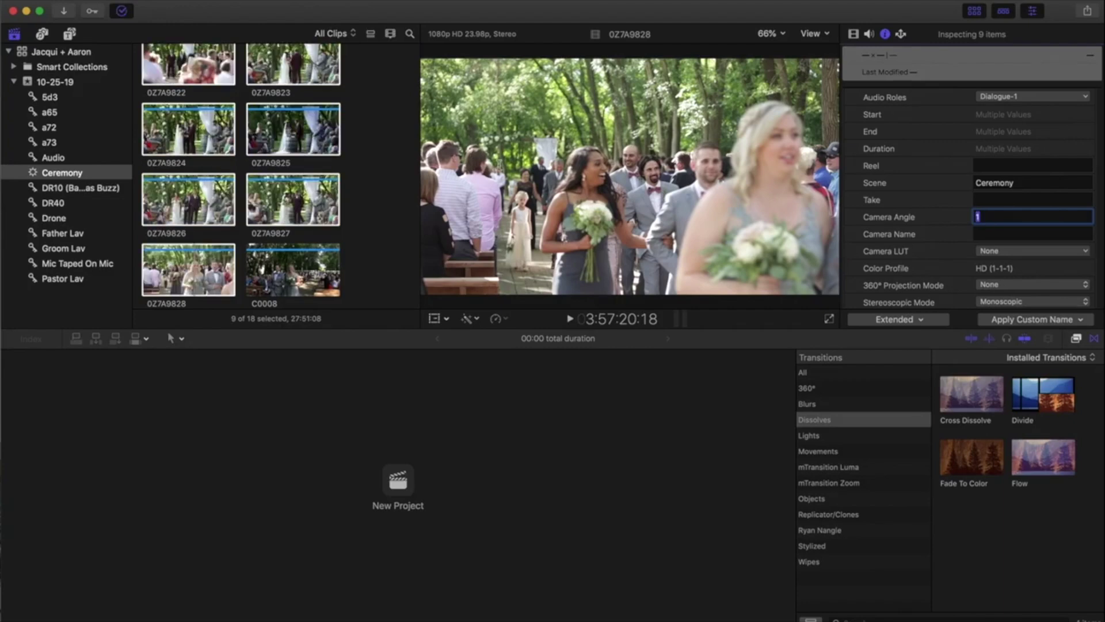
pyautogui.press('Return')
# Set Camera Angle 2 on clips C0008 and C0009
pyautogui.scroll(3, 396, 171)
pyautogui.scroll(-5, 396, 171)
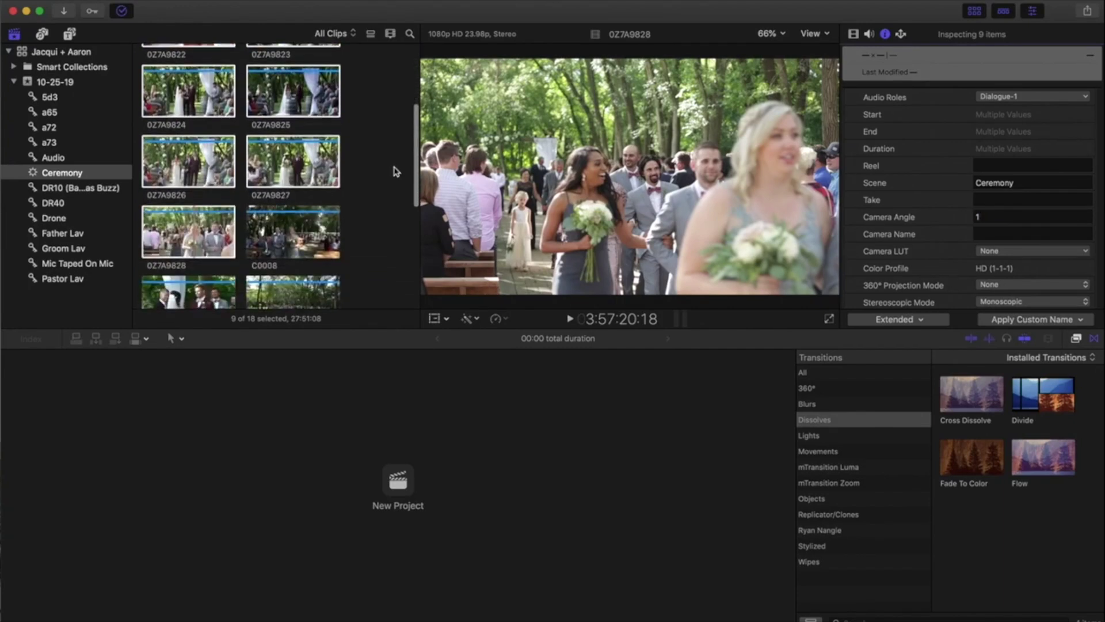
pyautogui.click(301, 136)
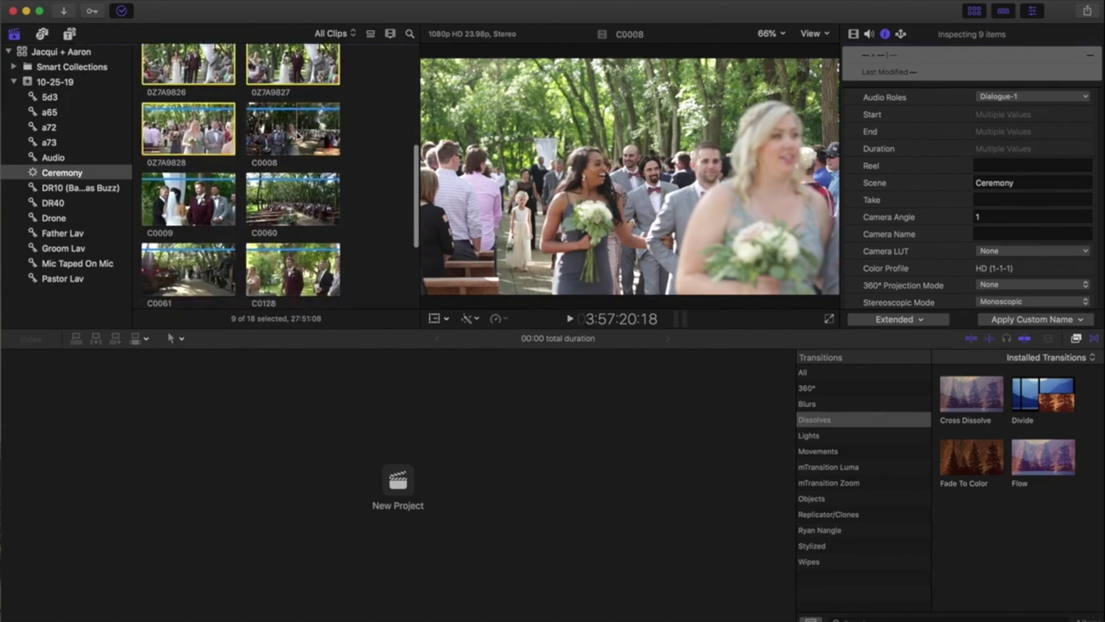
pyautogui.keyDown('super'); pyautogui.click(190, 201); pyautogui.keyUp('super')
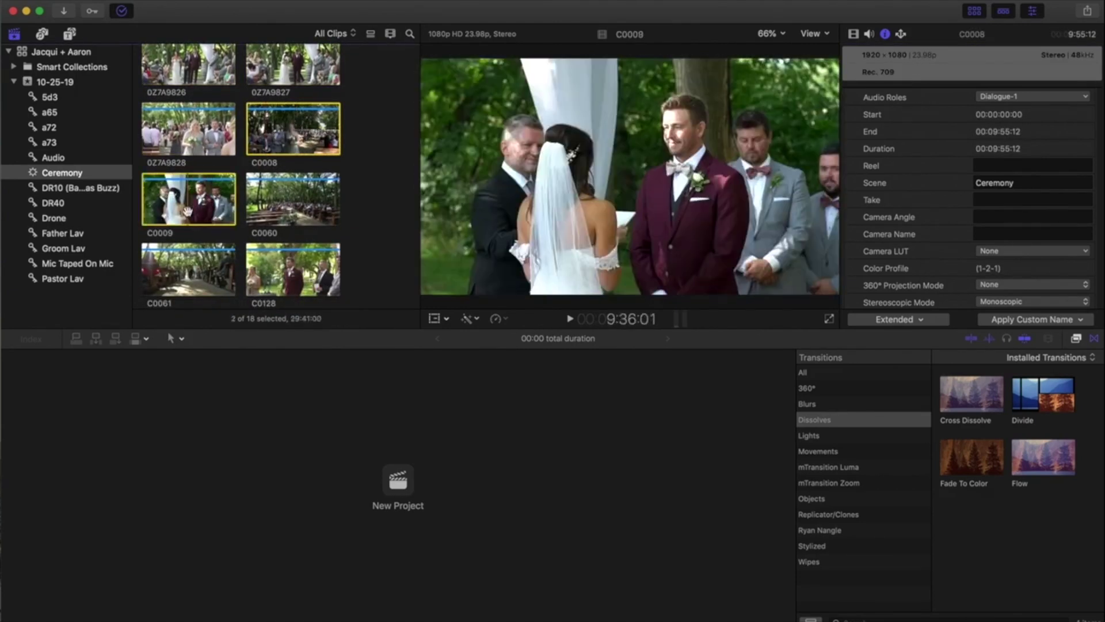
pyautogui.click(994, 215)
pyautogui.write('2')
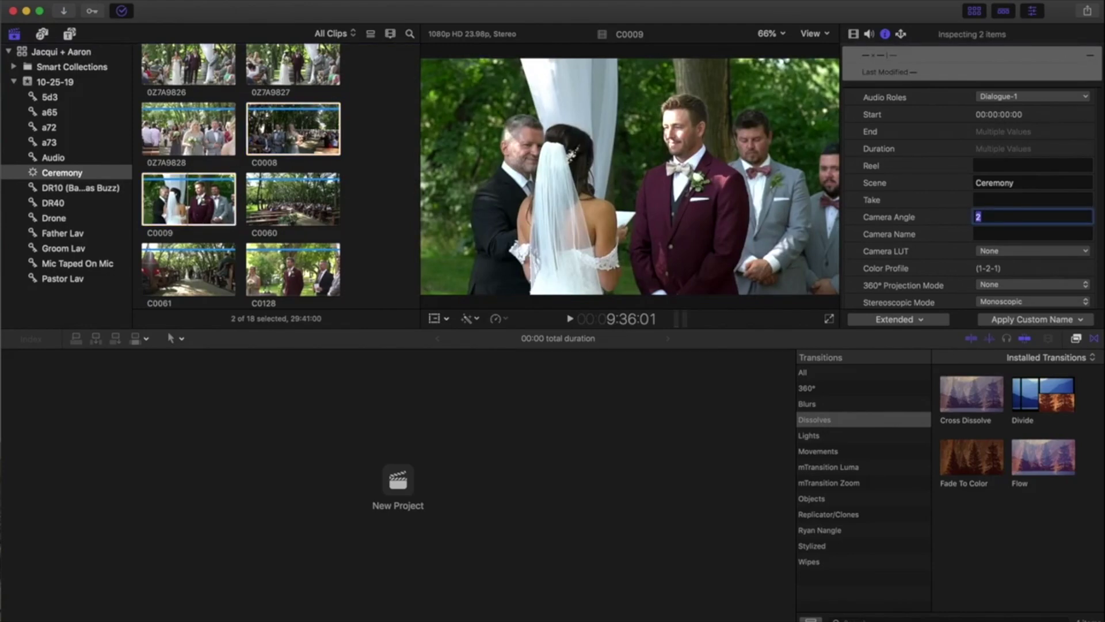
pyautogui.press('Return')
# Set Camera Angle 4 on clips C0060 and C0061
pyautogui.scroll(-3, 395, 180)
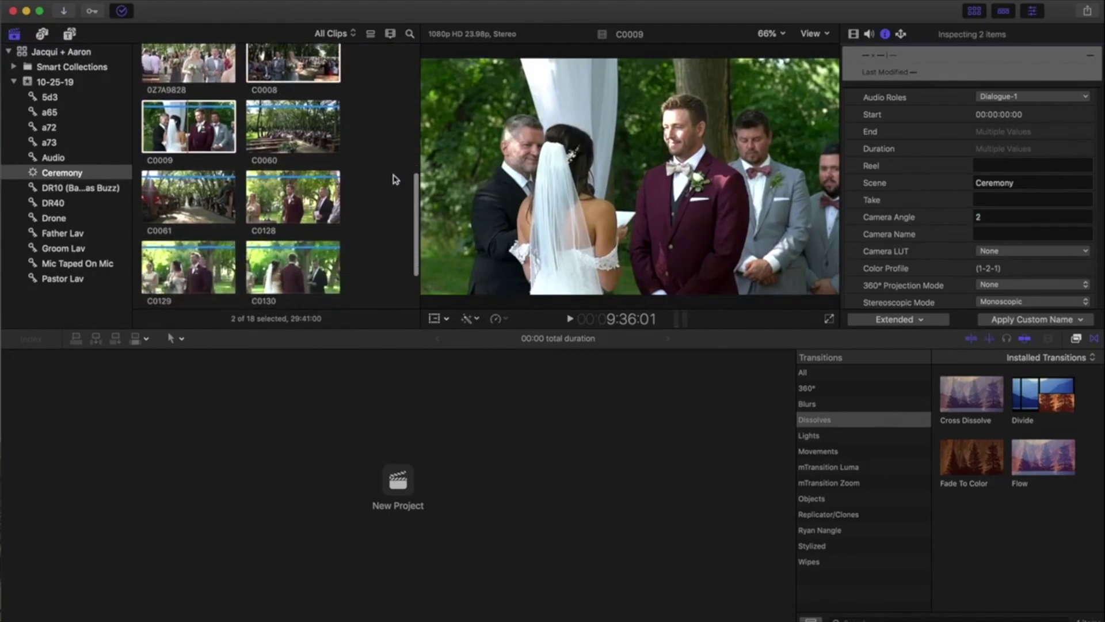
pyautogui.scroll(-1, 396, 179)
pyautogui.click(293, 121)
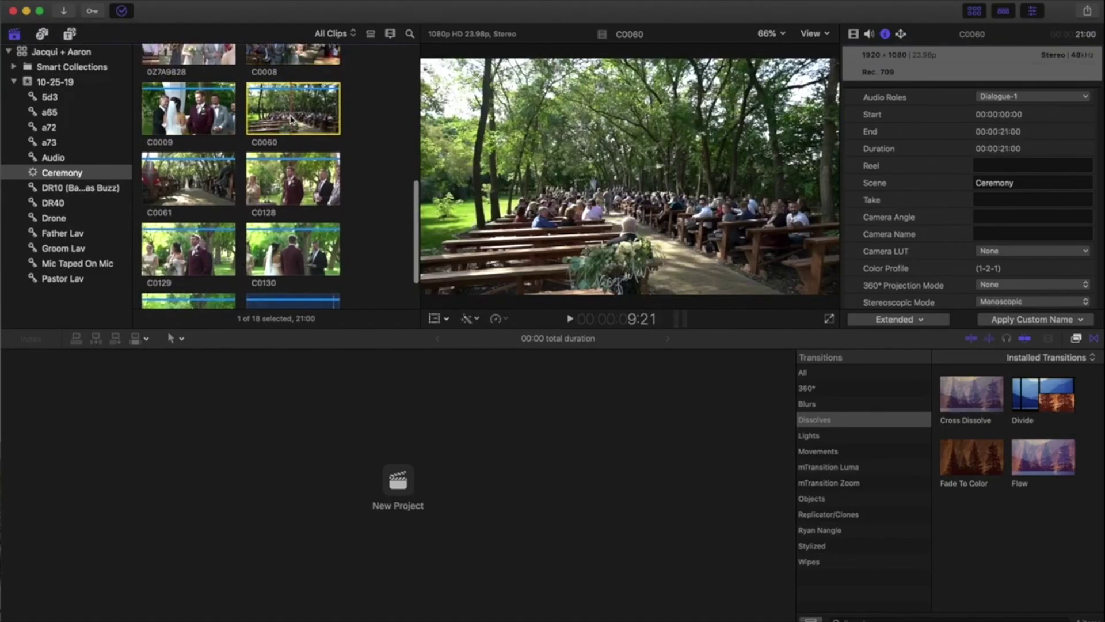
pyautogui.keyDown('super'); pyautogui.click(192, 180); pyautogui.keyUp('super')
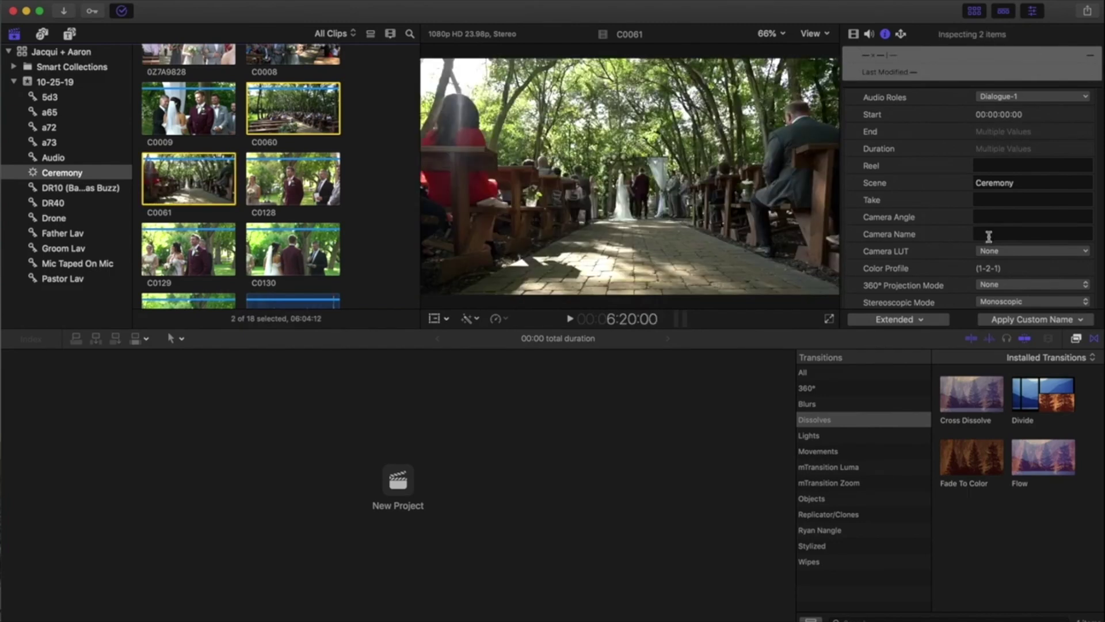
pyautogui.click(989, 217)
pyautogui.write('4')
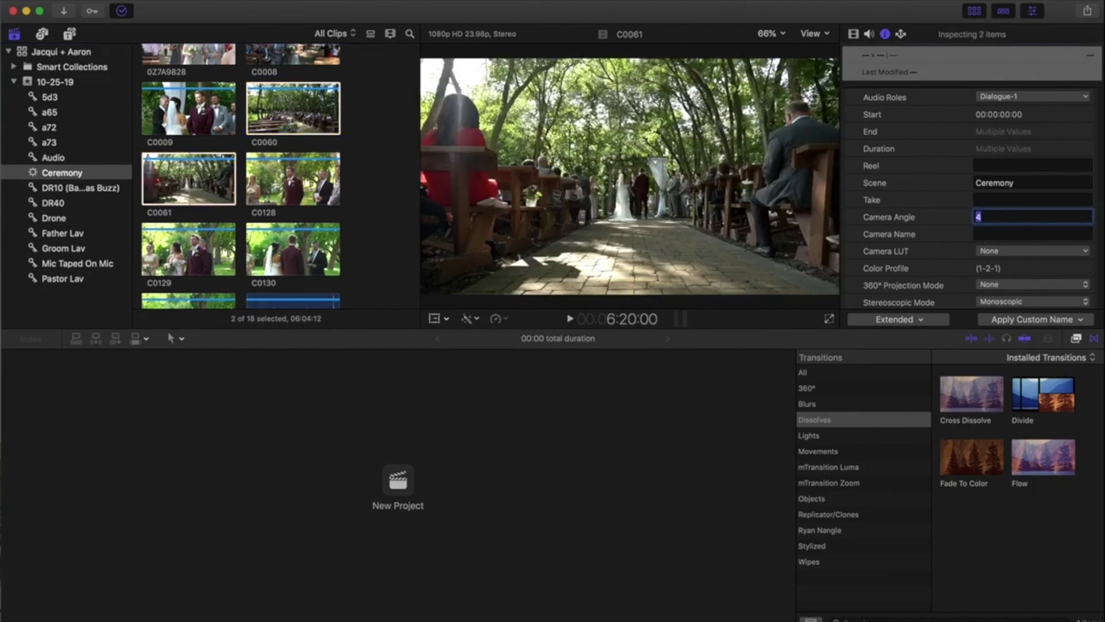
pyautogui.press('Return')
# Set Camera Angle 3 on clips C0128 through C0131
pyautogui.scroll(-3, 390, 174)
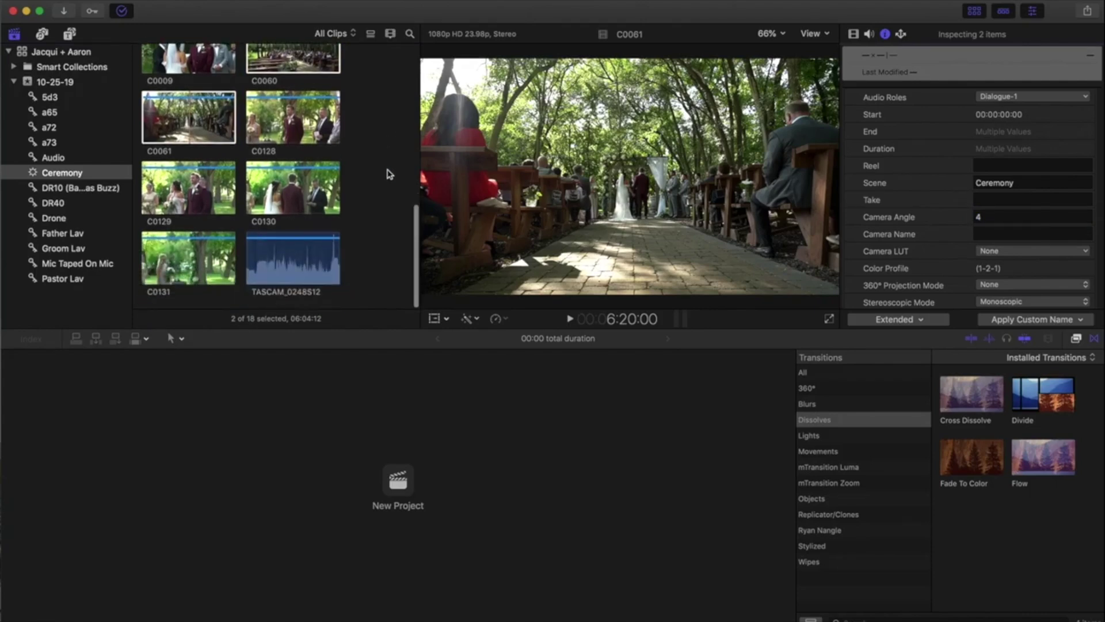
pyautogui.click(308, 129)
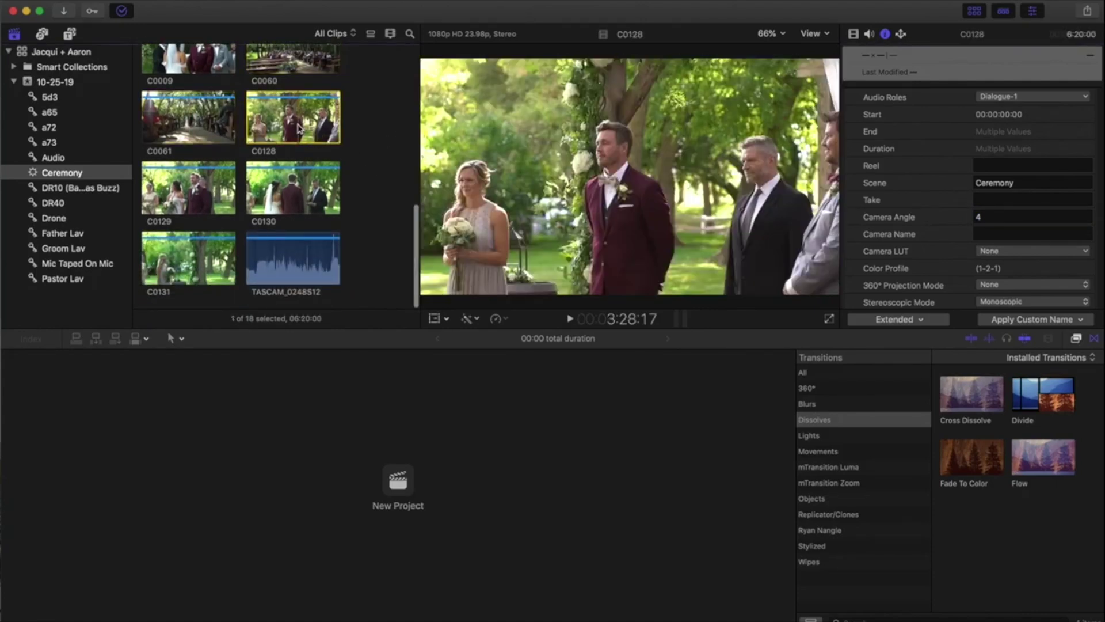
pyautogui.keyDown('shift'); pyautogui.click(188, 265); pyautogui.keyUp('shift')
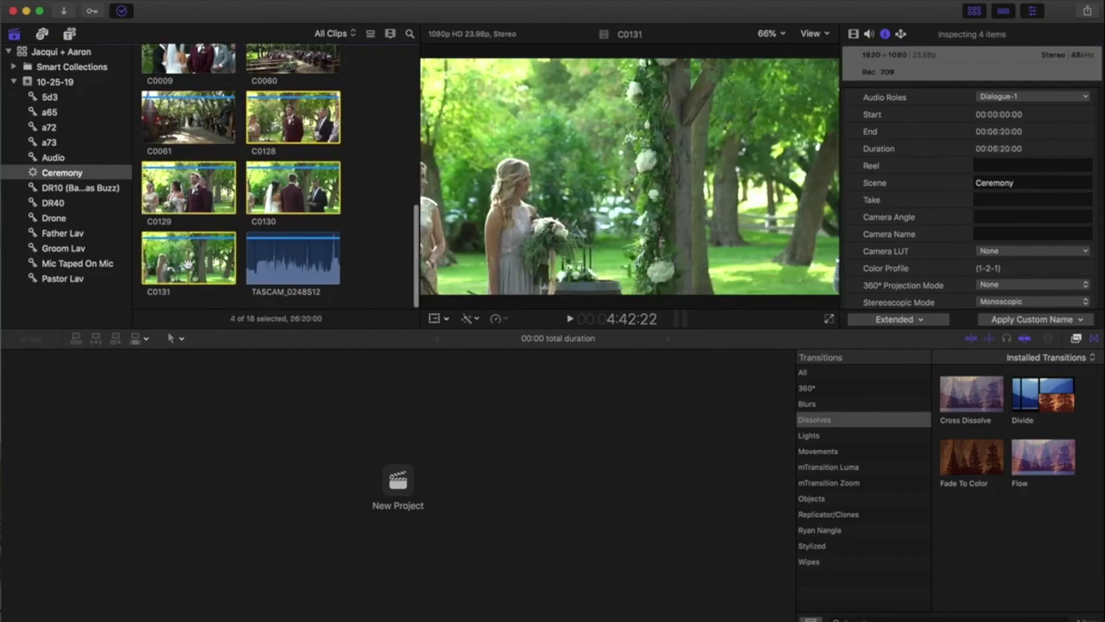
pyautogui.click(989, 216)
pyautogui.write('3')
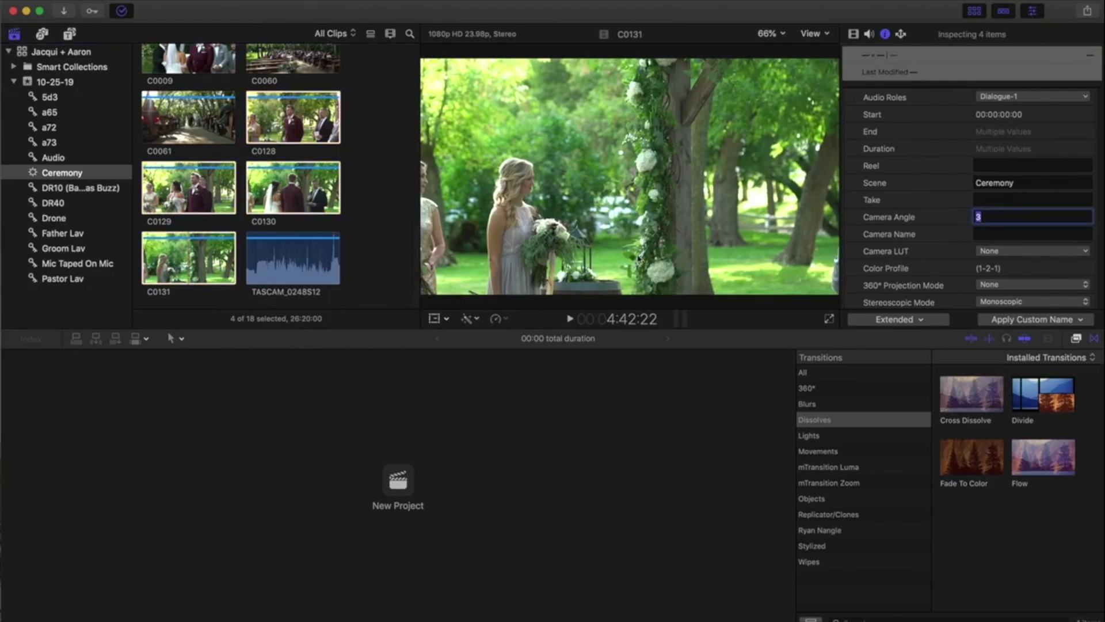
pyautogui.press('Return')
# Set Camera Angle 5 on the TASCAM_0248S12 audio clip
pyautogui.click(316, 270)
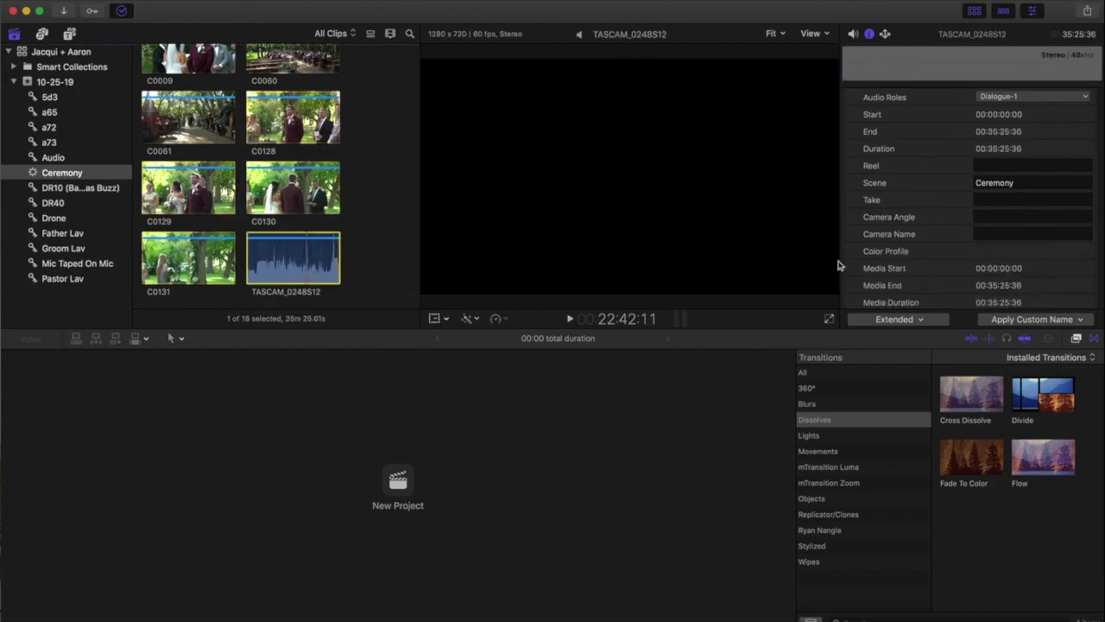
pyautogui.click(985, 217)
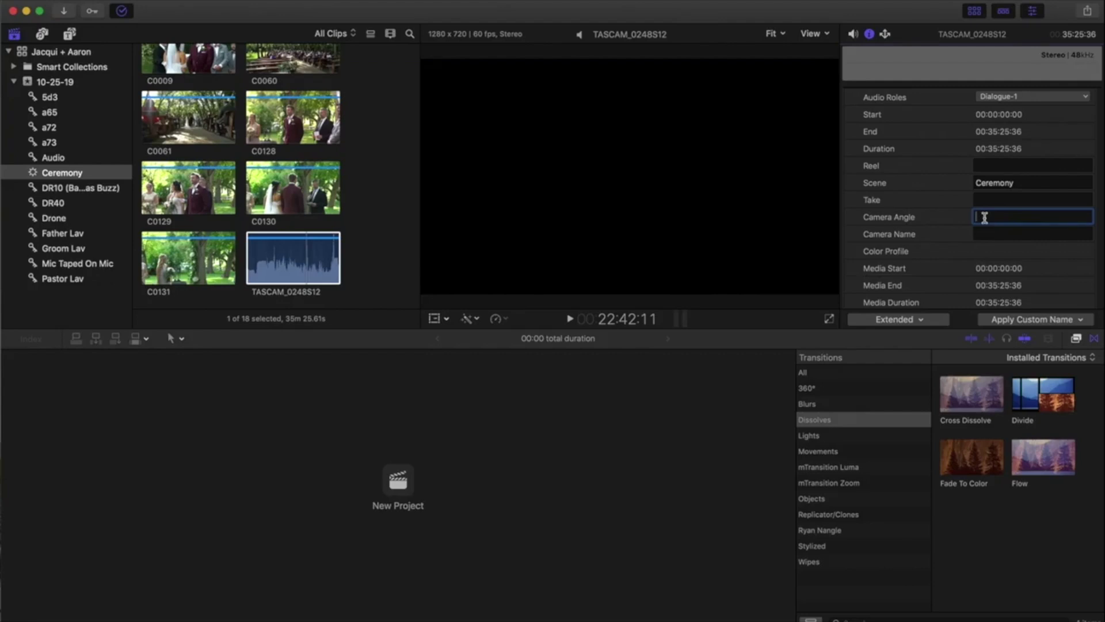
pyautogui.write('5')
pyautogui.click(293, 255)
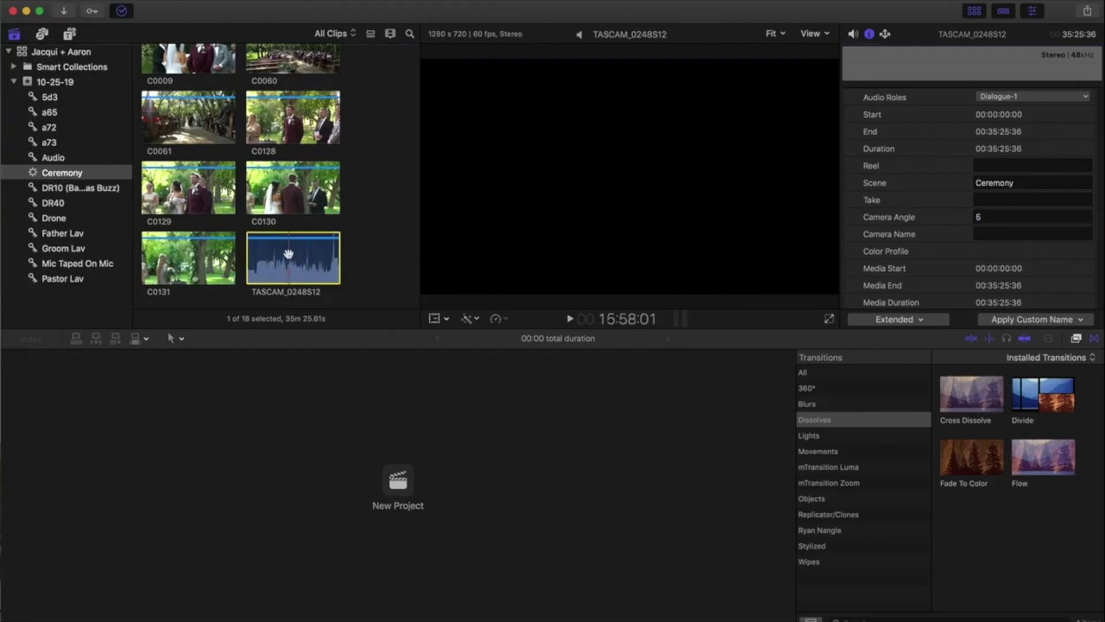
# Select all 18 clips, build an audio-synced multicam clip named 'Ceremony', and preview it
pyautogui.scroll(10, 353, 254)
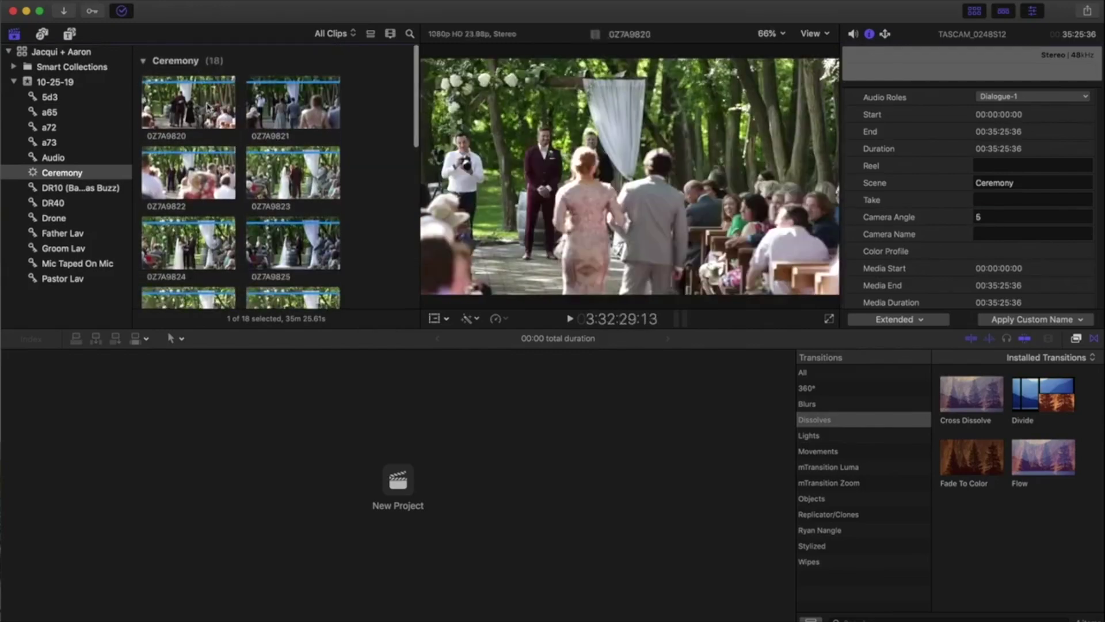
pyautogui.press('cmd+a')
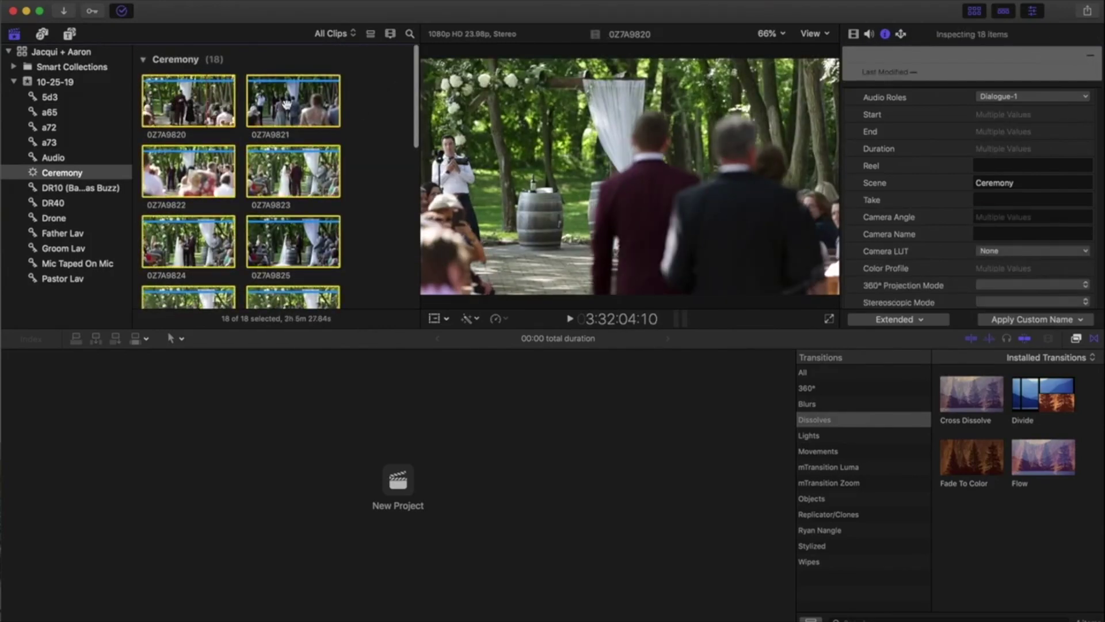
pyautogui.rightClick(288, 108)
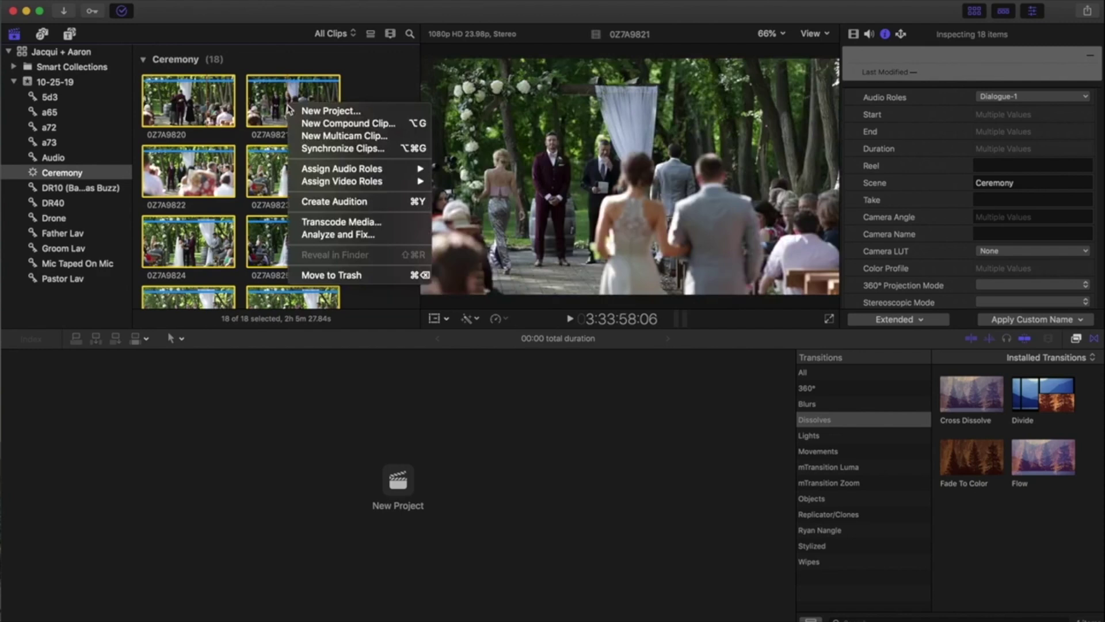
pyautogui.click(306, 136)
pyautogui.write('C')
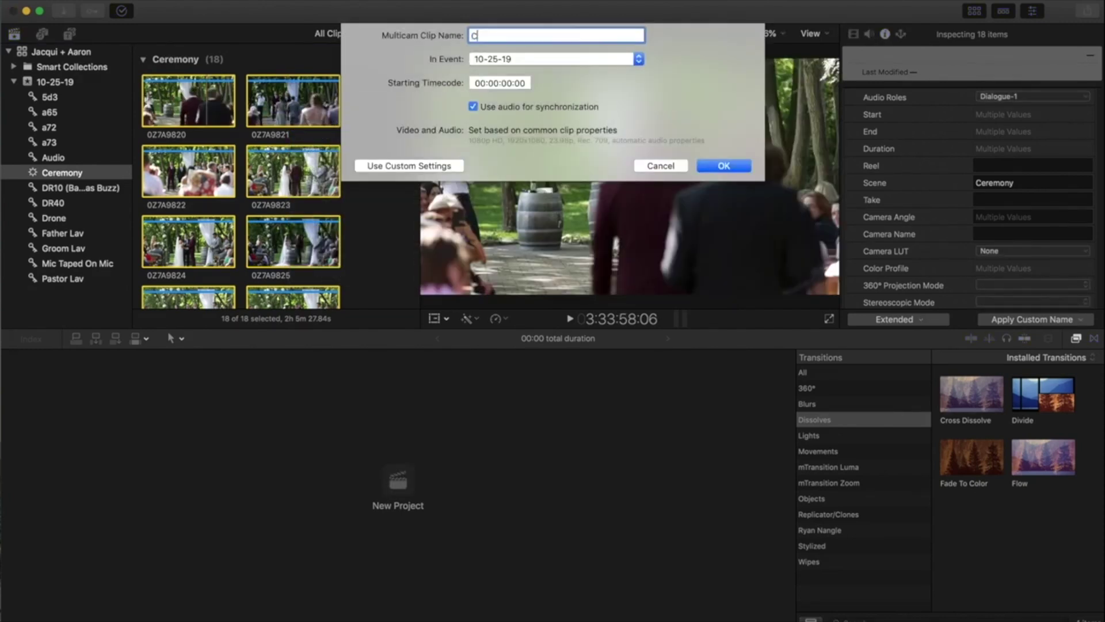
pyautogui.write('eremony')
pyautogui.press('Return')
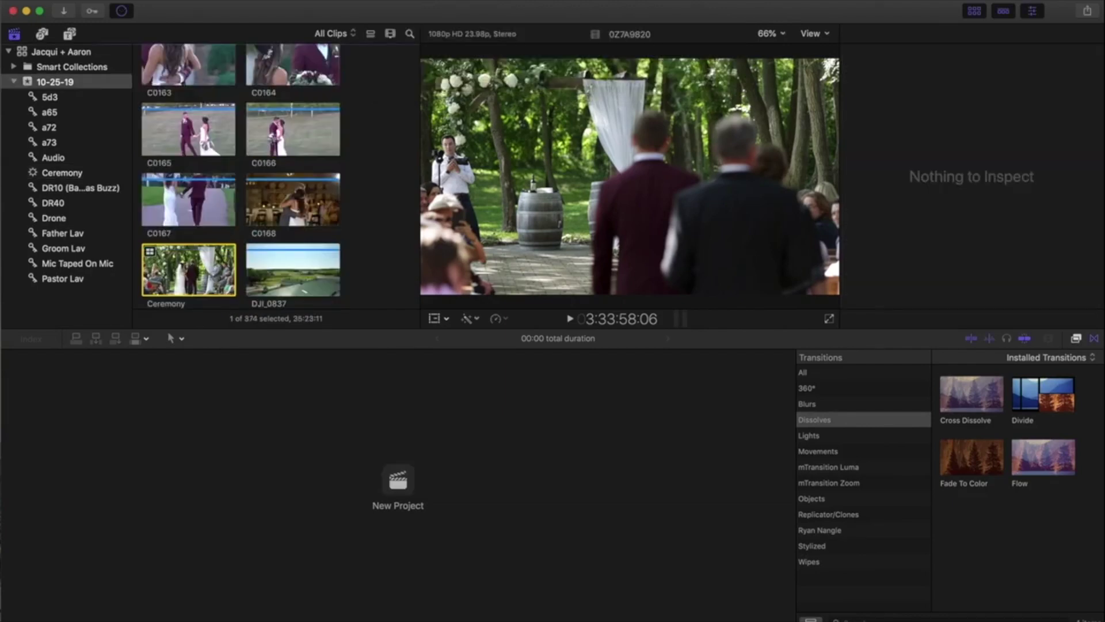
pyautogui.click(190, 266)
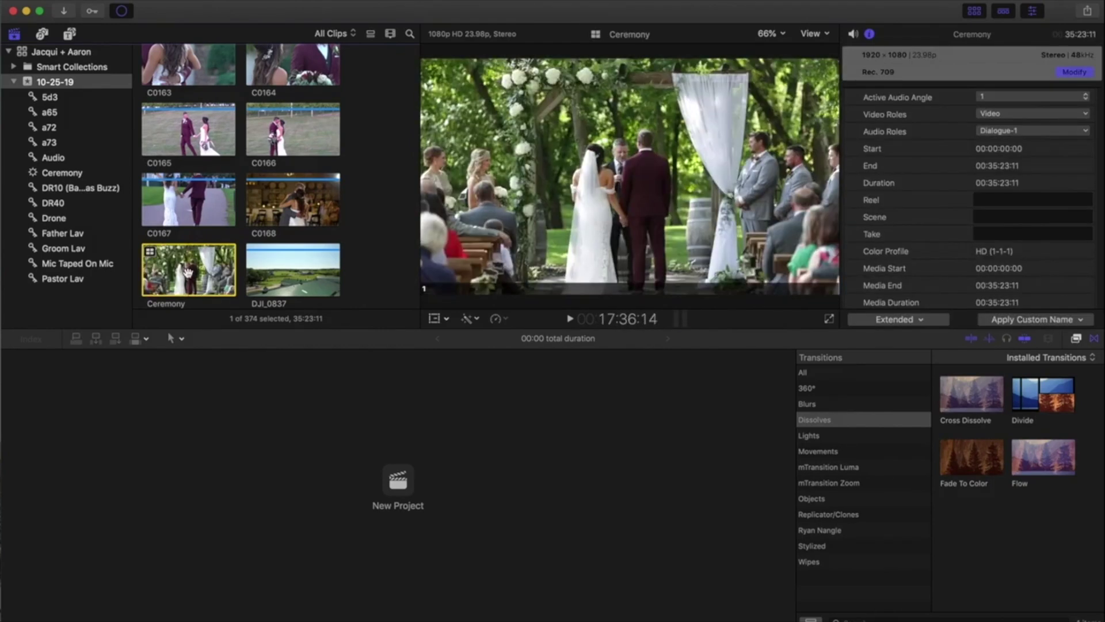
# Open the Ceremony multicam's angles, scrub to about 4:56, and select the TASCAM clip on angle 5
pyautogui.doubleClick(188, 270)
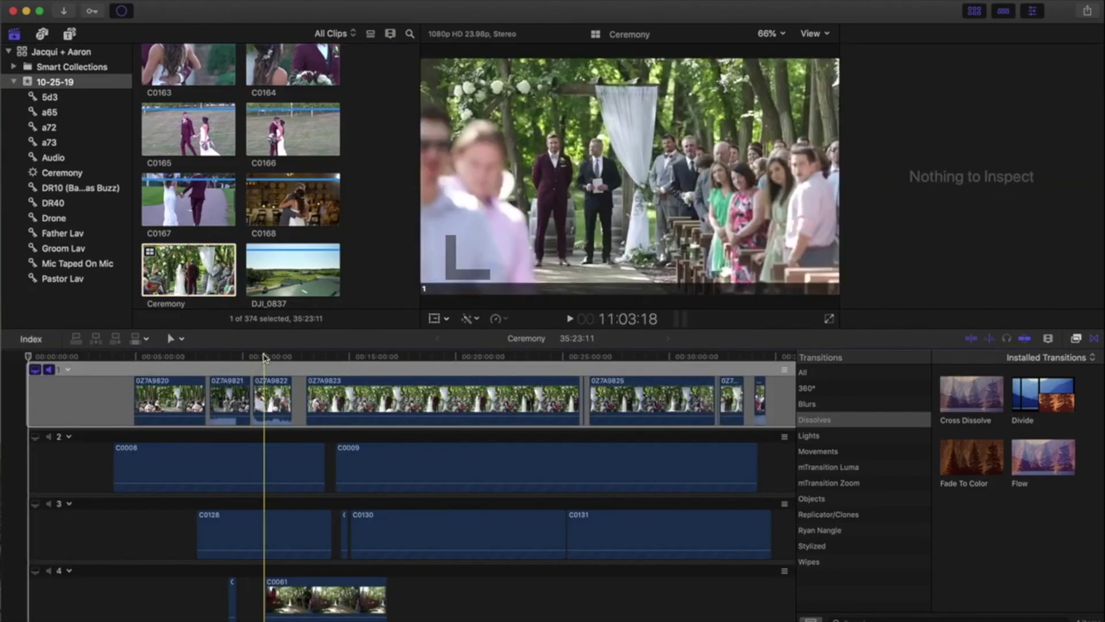
pyautogui.moveTo(265, 359); pyautogui.dragTo(114, 361)
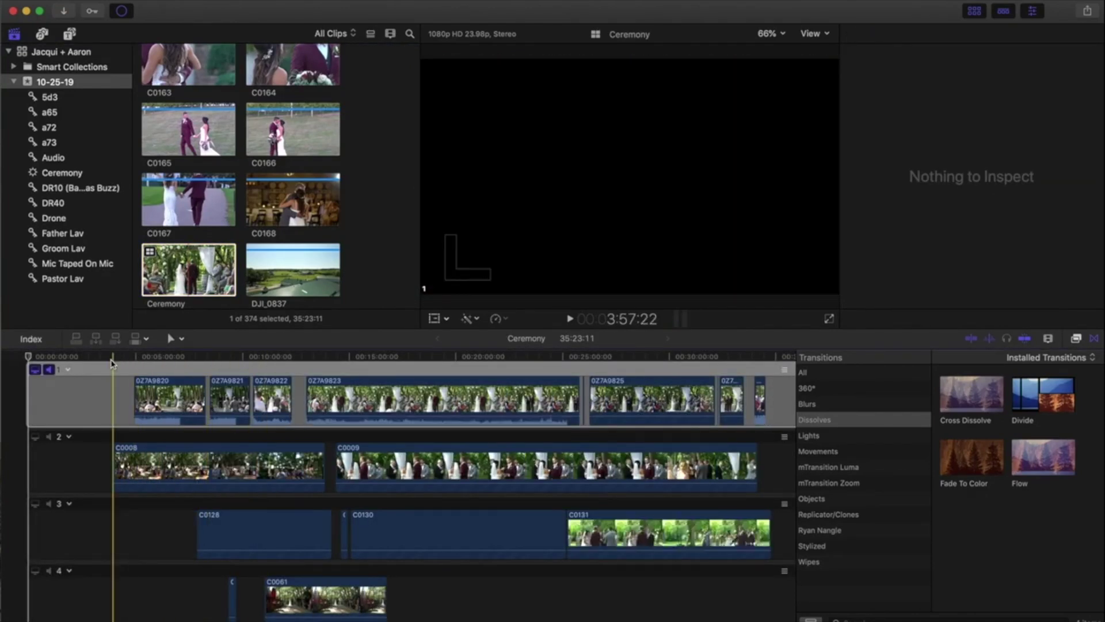
pyautogui.press('XF86AudioMute')
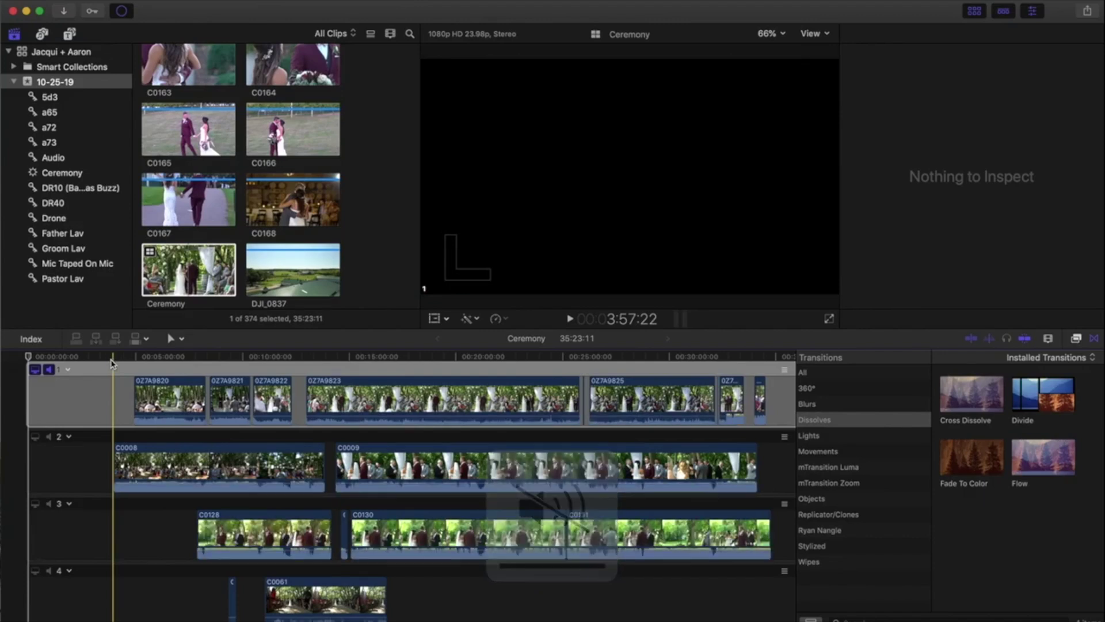
pyautogui.moveTo(112, 362); pyautogui.dragTo(759, 394)
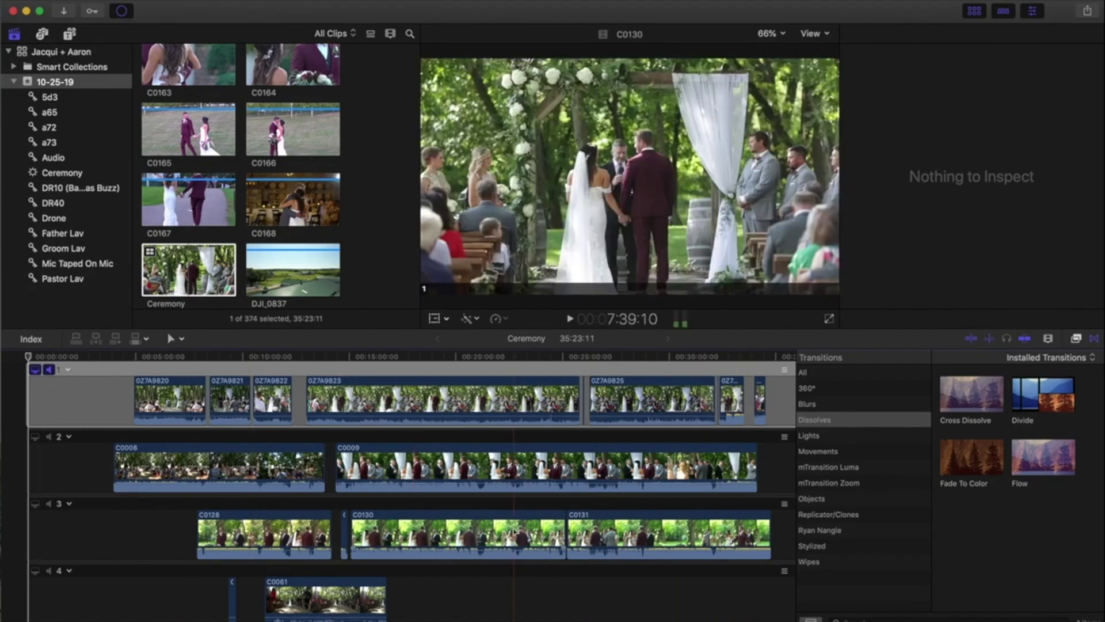
pyautogui.scroll(-2, 241, 527)
pyautogui.scroll(-4, 222, 537)
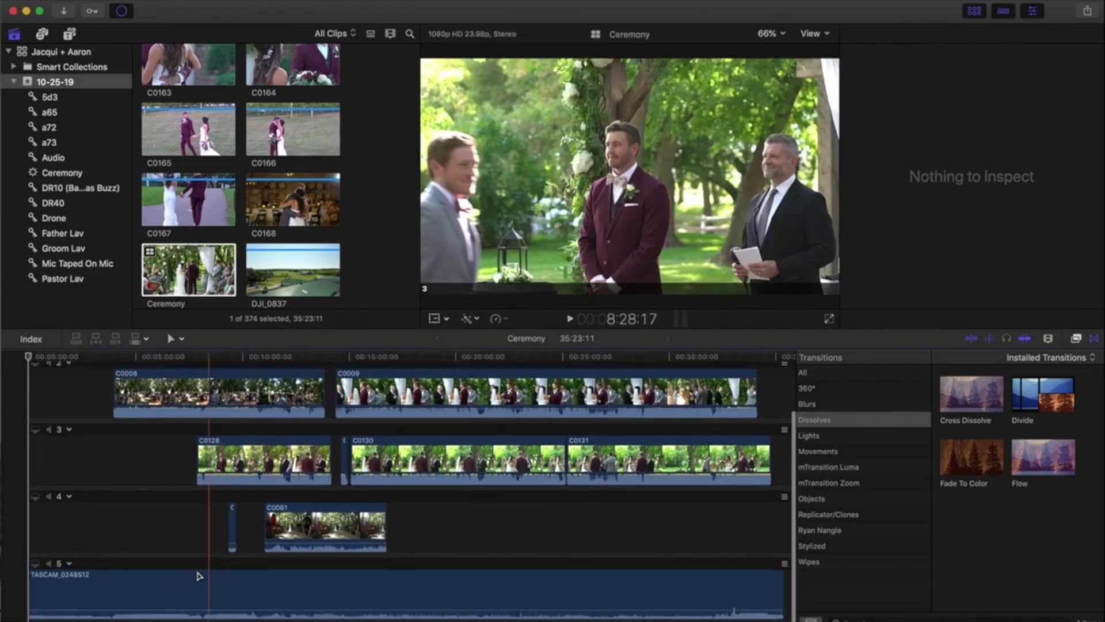
pyautogui.click(136, 601)
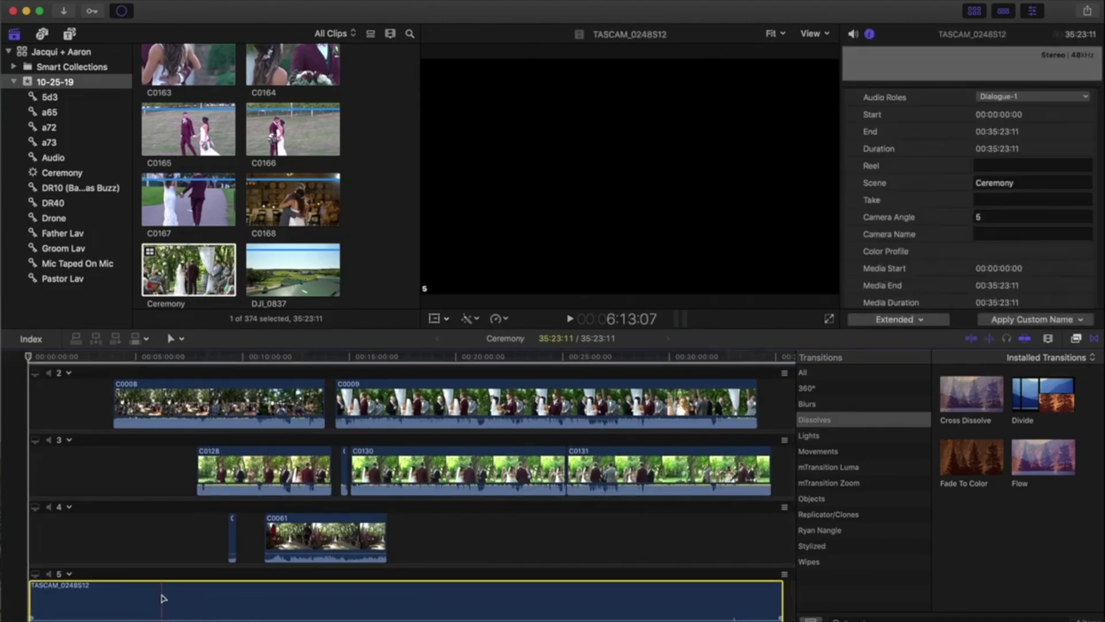
# Park the playhead near 4:56 and switch audio monitoring from angle 1 to TASCAM angle 5
pyautogui.press('XF86AudioRaiseVolume')
pyautogui.click(133, 598)
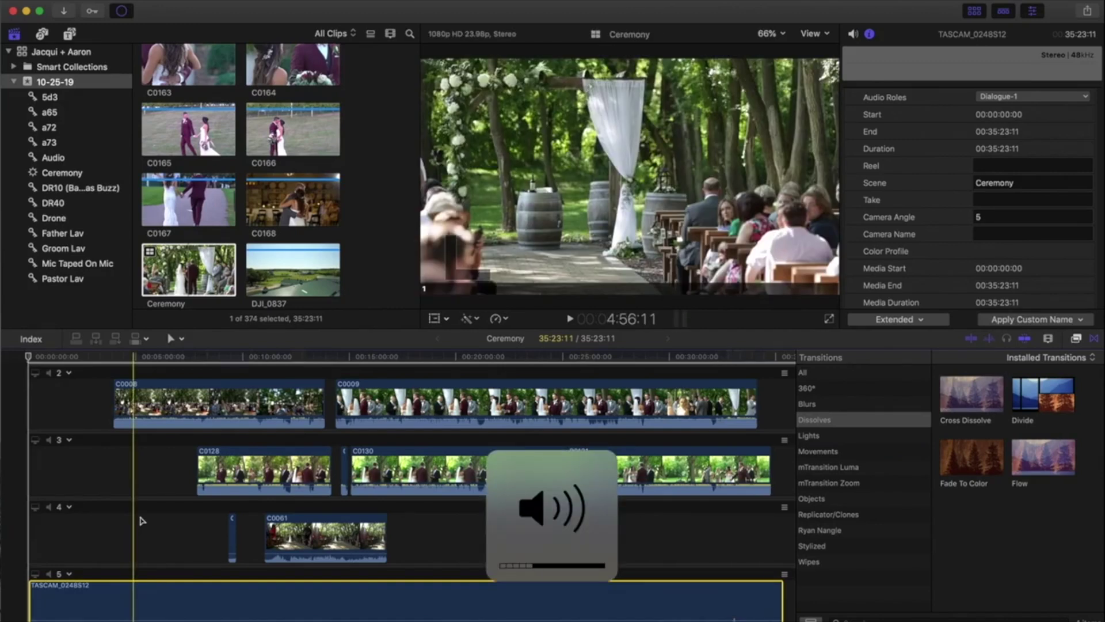
pyautogui.scroll(3, 142, 520)
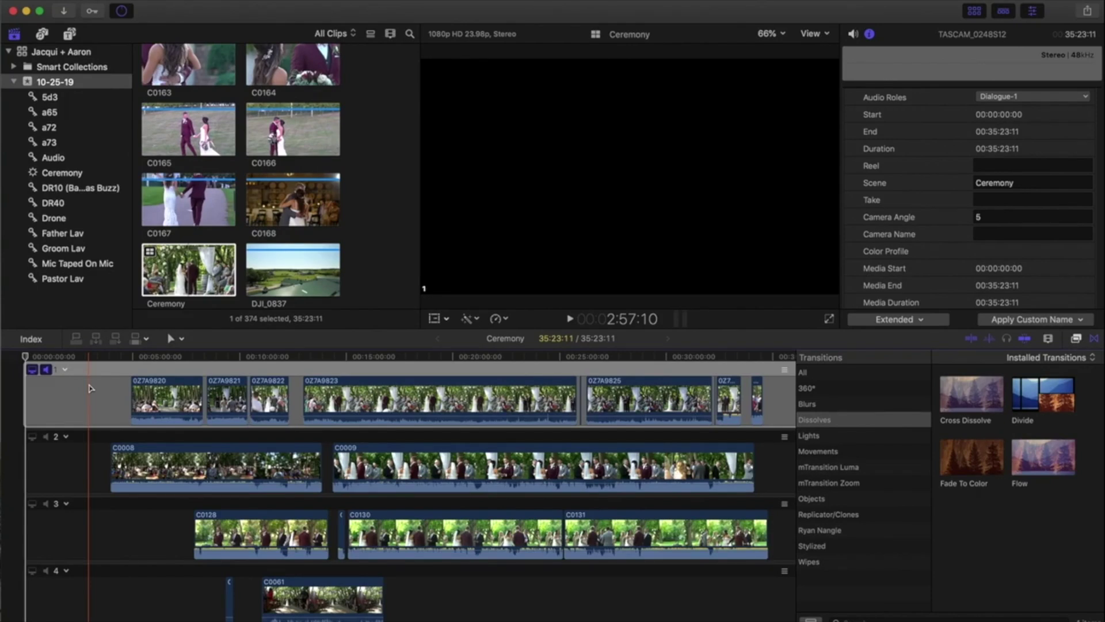
pyautogui.click(47, 371)
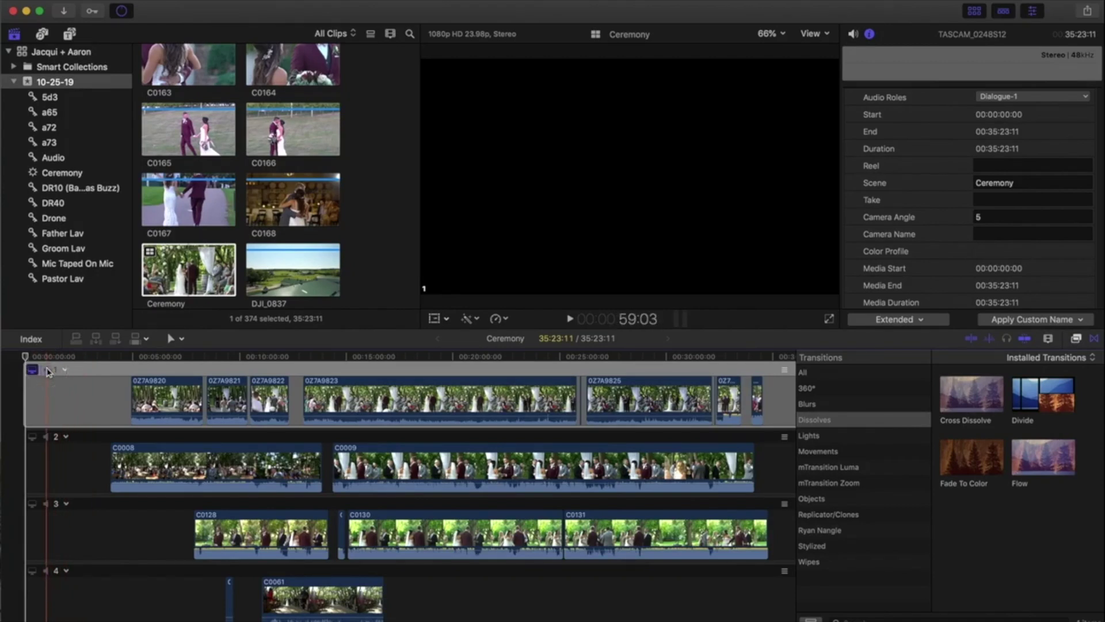
pyautogui.scroll(-3, 49, 402)
pyautogui.click(50, 574)
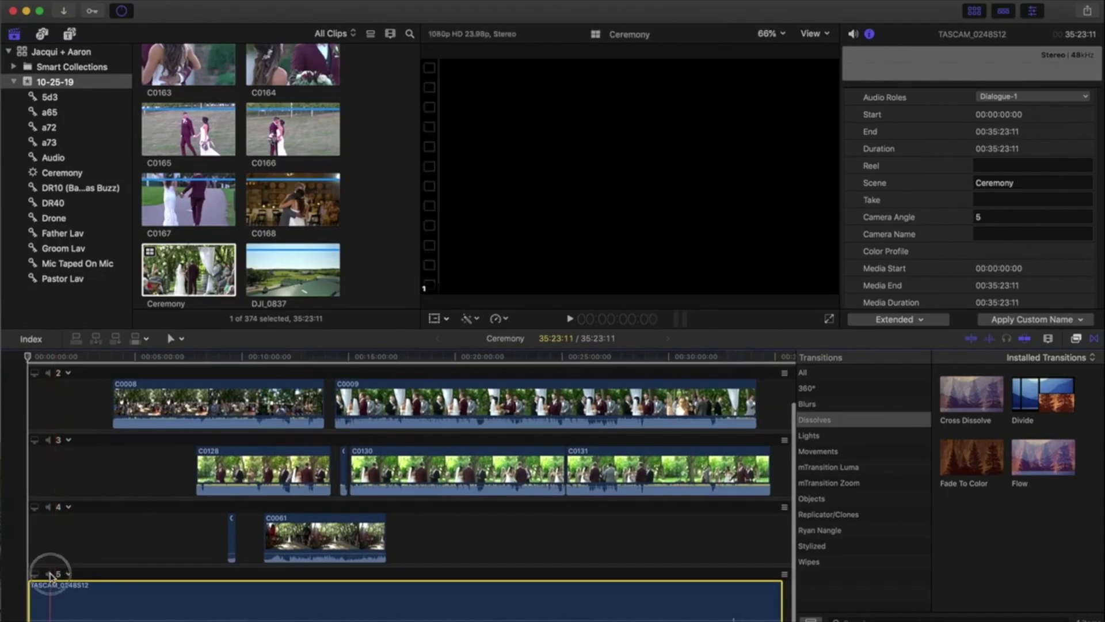
# Raise the TASCAM clip's volume from 0 dB to +12 dB
pyautogui.click(197, 612)
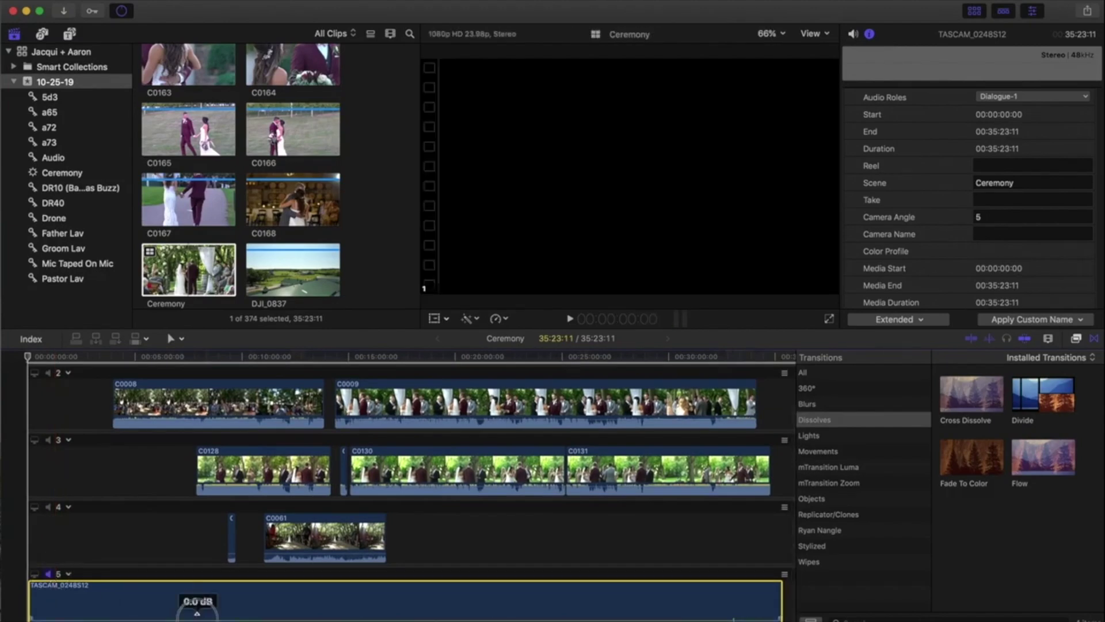
pyautogui.moveTo(196, 613); pyautogui.dragTo(198, 608)
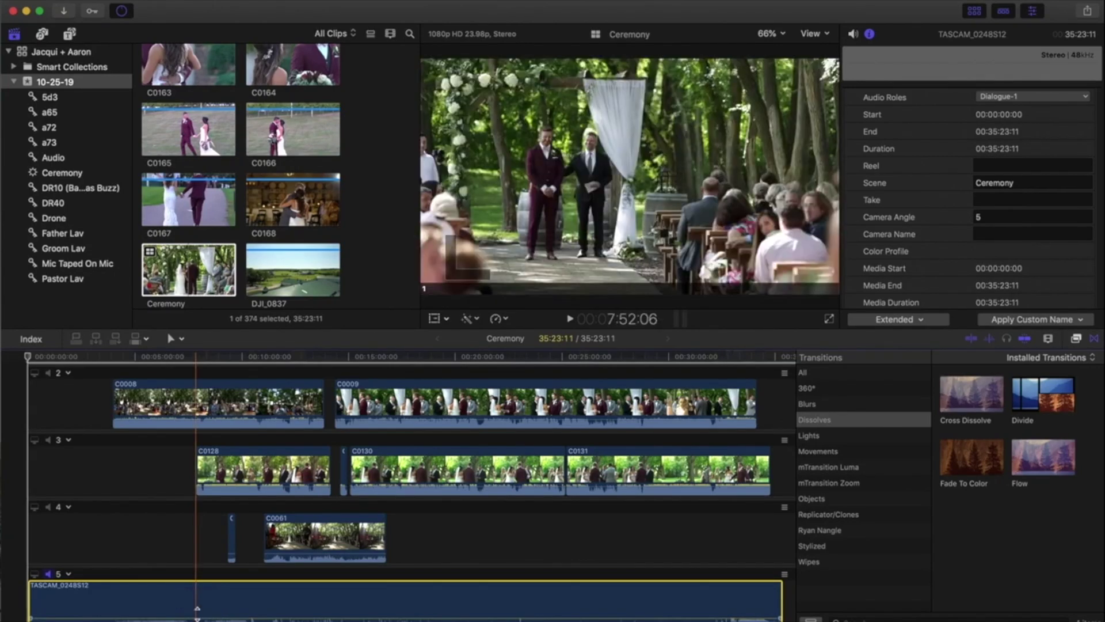
pyautogui.scroll(4, 87, 460)
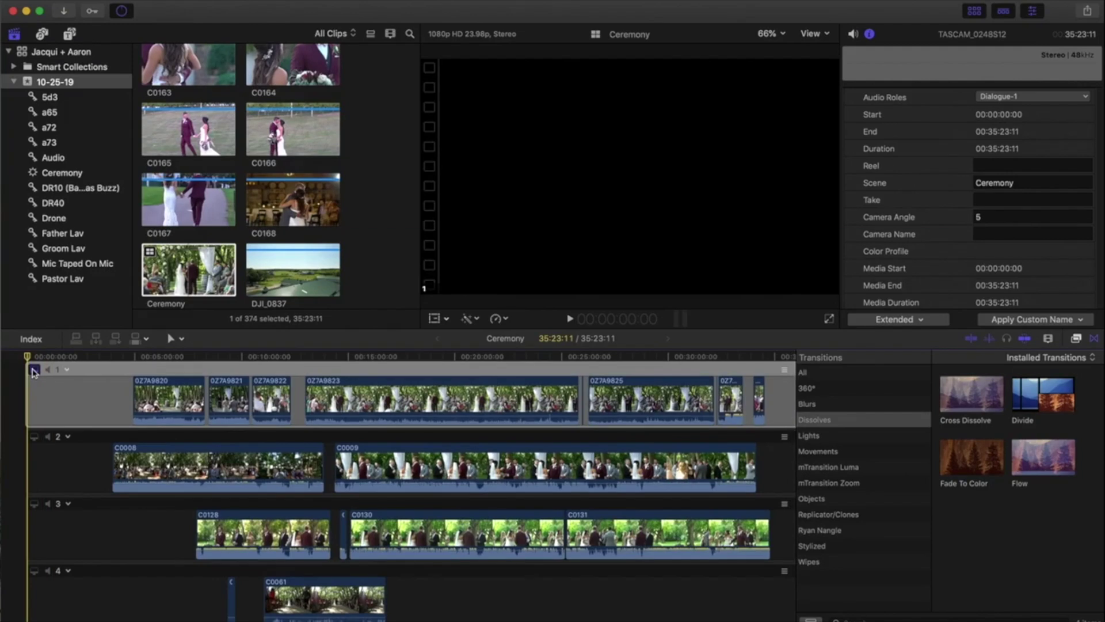
# Sync the selected clip to the monitoring angle via angle 1's options, then return to the start
pyautogui.click(67, 369)
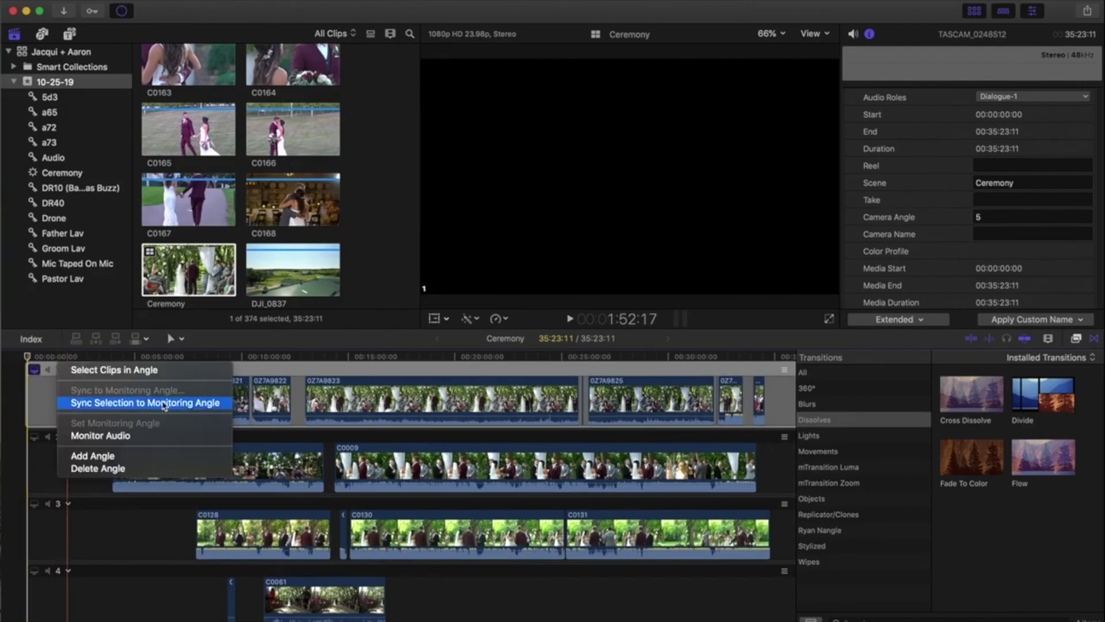
pyautogui.click(165, 406)
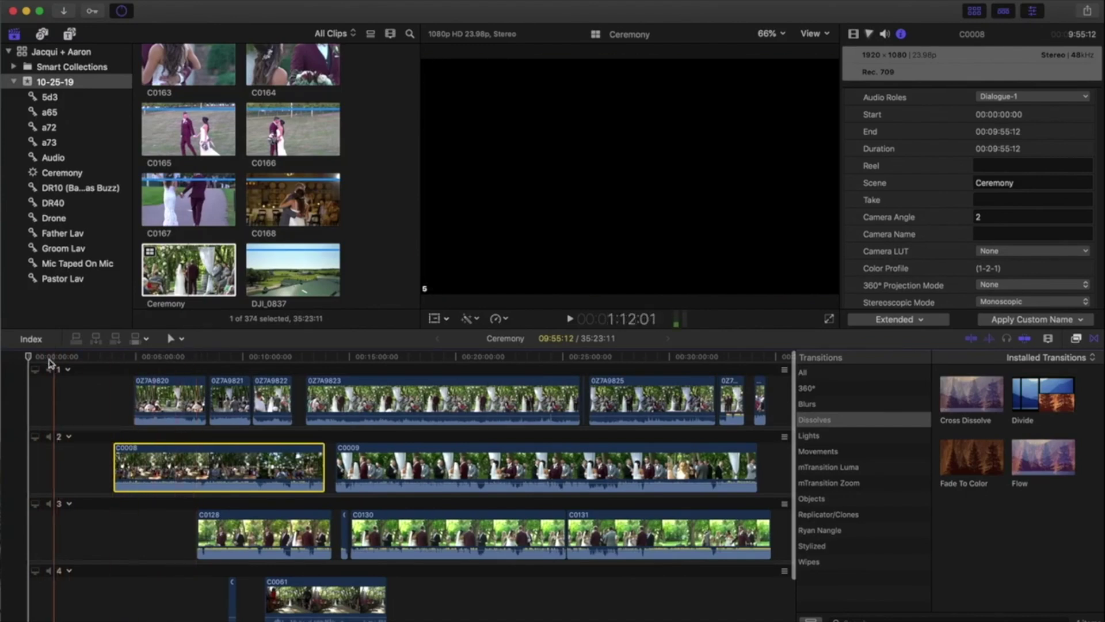
pyautogui.click(36, 374)
pyautogui.scroll(-3, 57, 460)
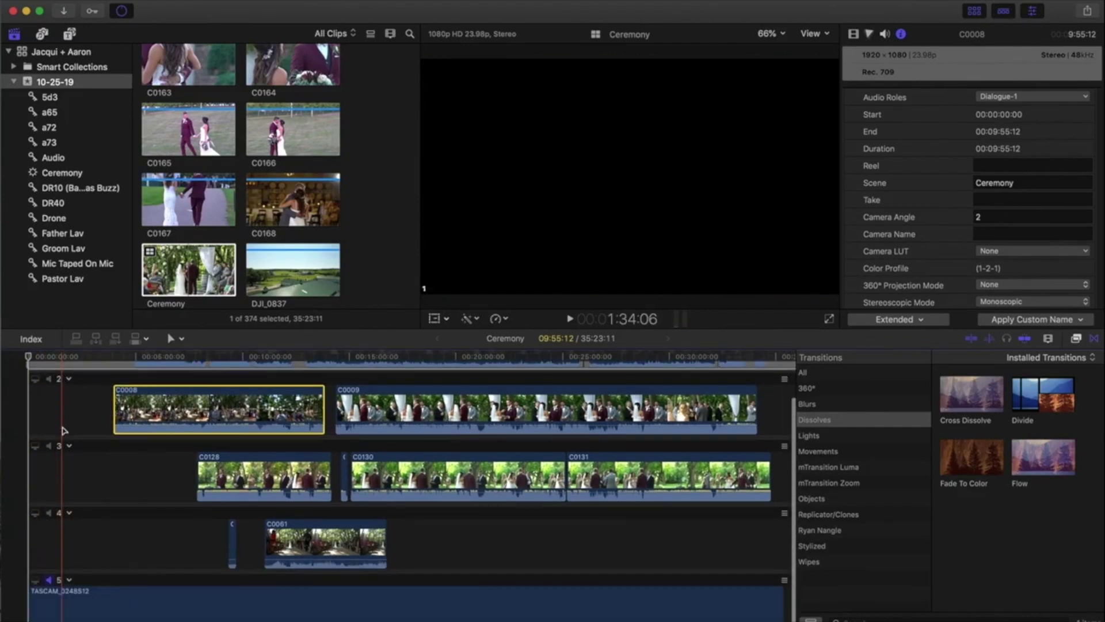
pyautogui.scroll(3, 63, 518)
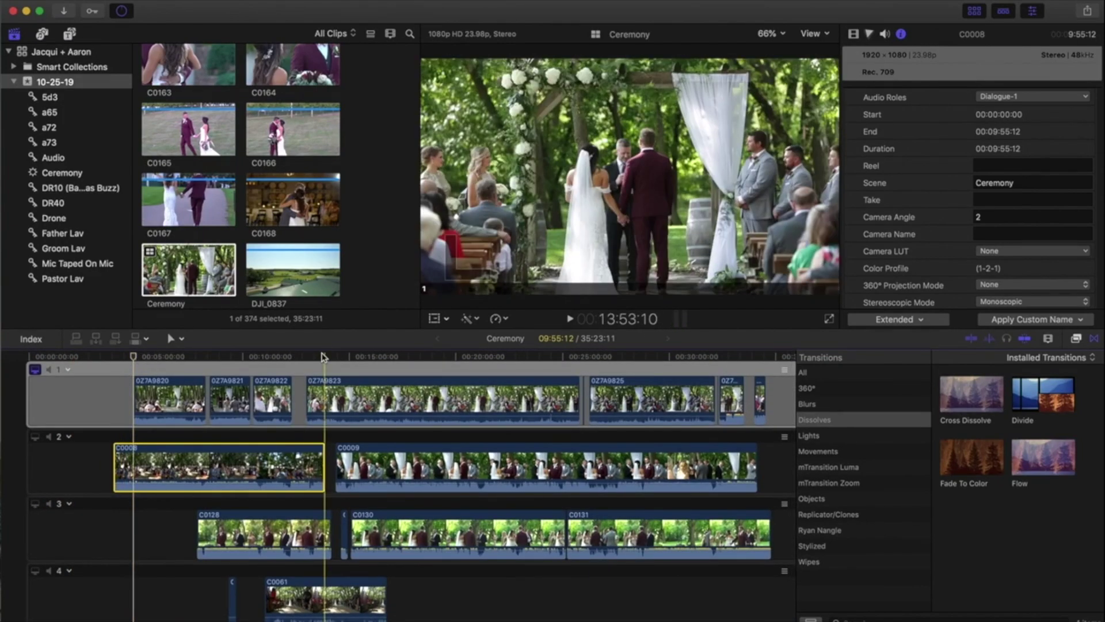
# Play back the cut, jumping between about 28:03 and 10:00
pyautogui.press('space')
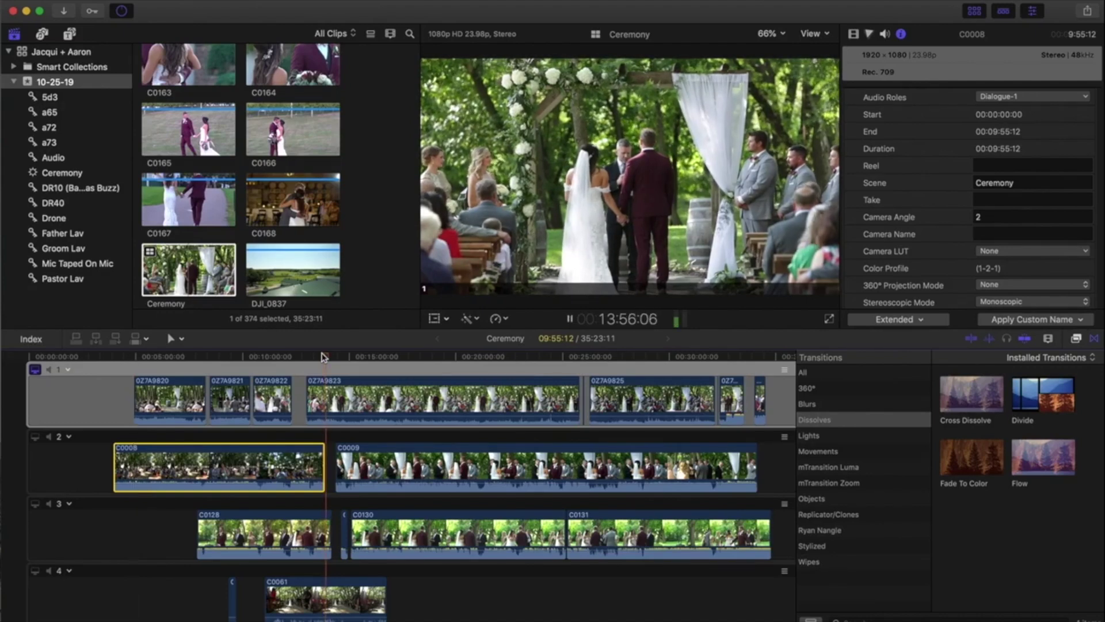
pyautogui.click(627, 356)
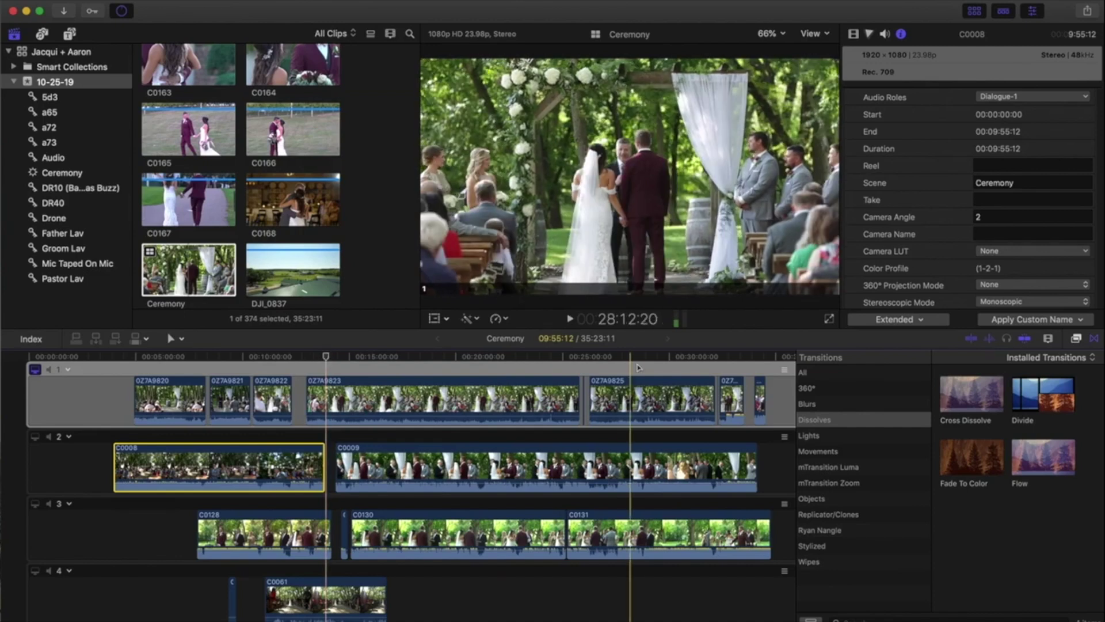
pyautogui.press('space')
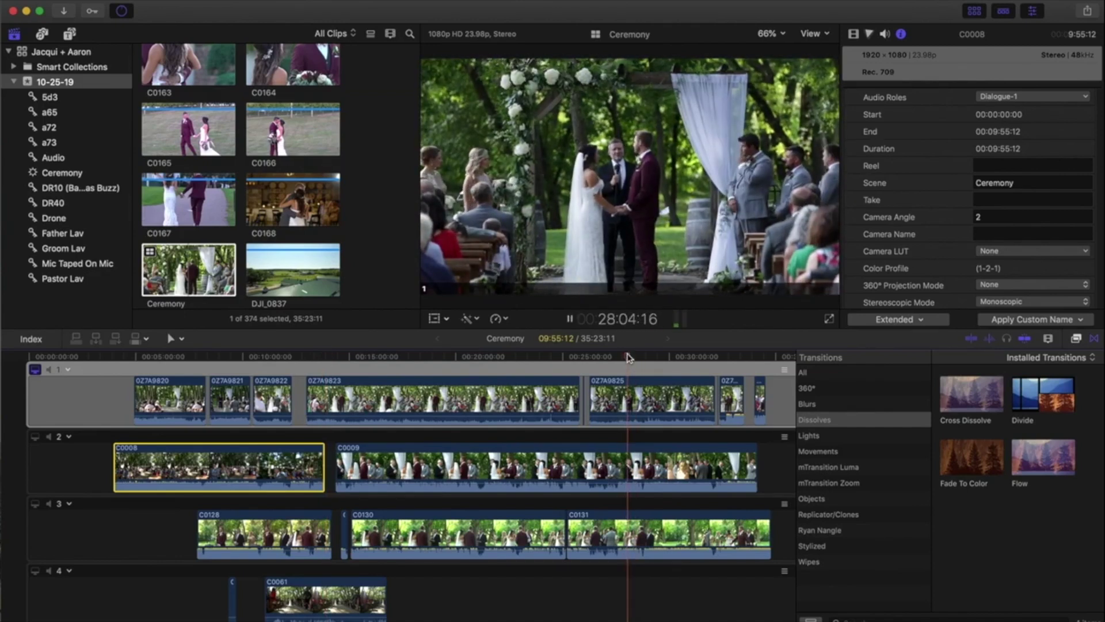
pyautogui.press('space')
pyautogui.click(252, 355)
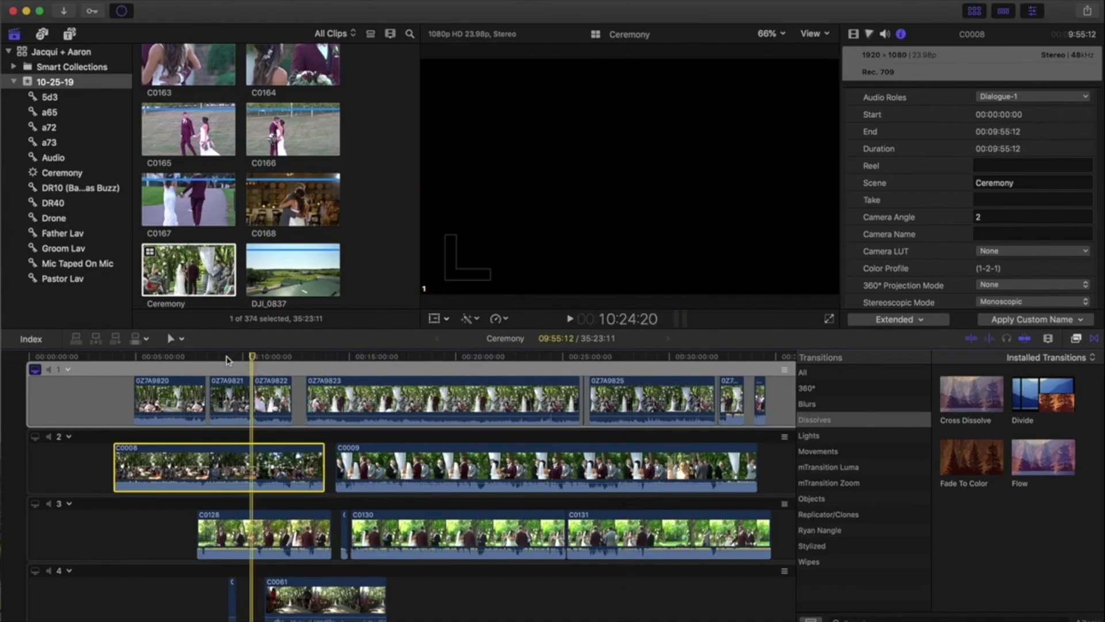
# Monitor angle 2 and play the cut from about 12:21 toward 15:46
pyautogui.click(35, 435)
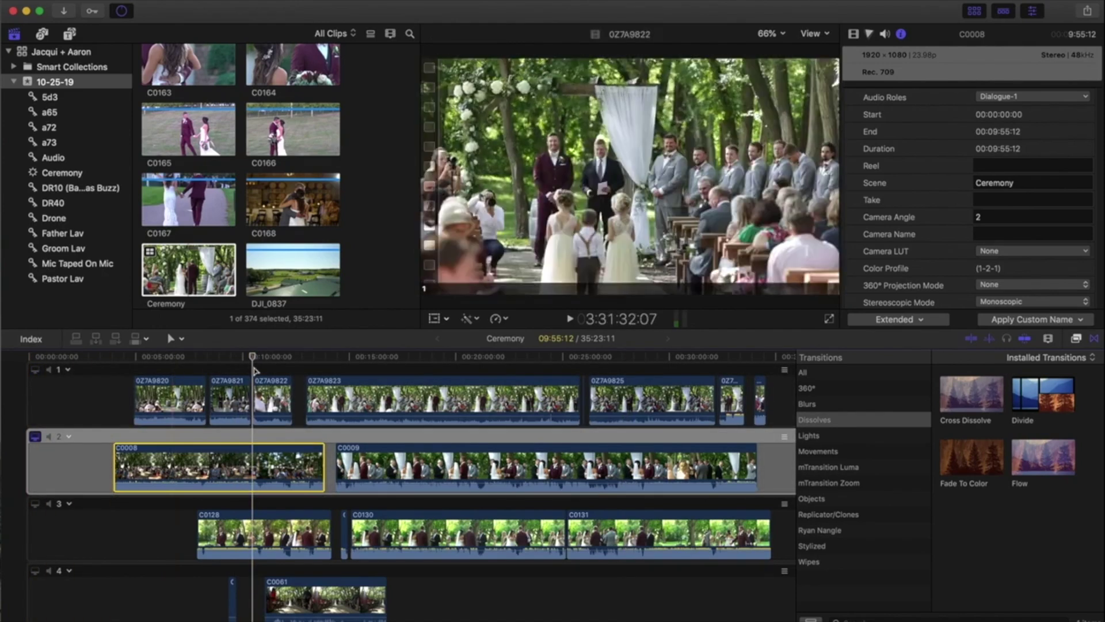
pyautogui.click(279, 357)
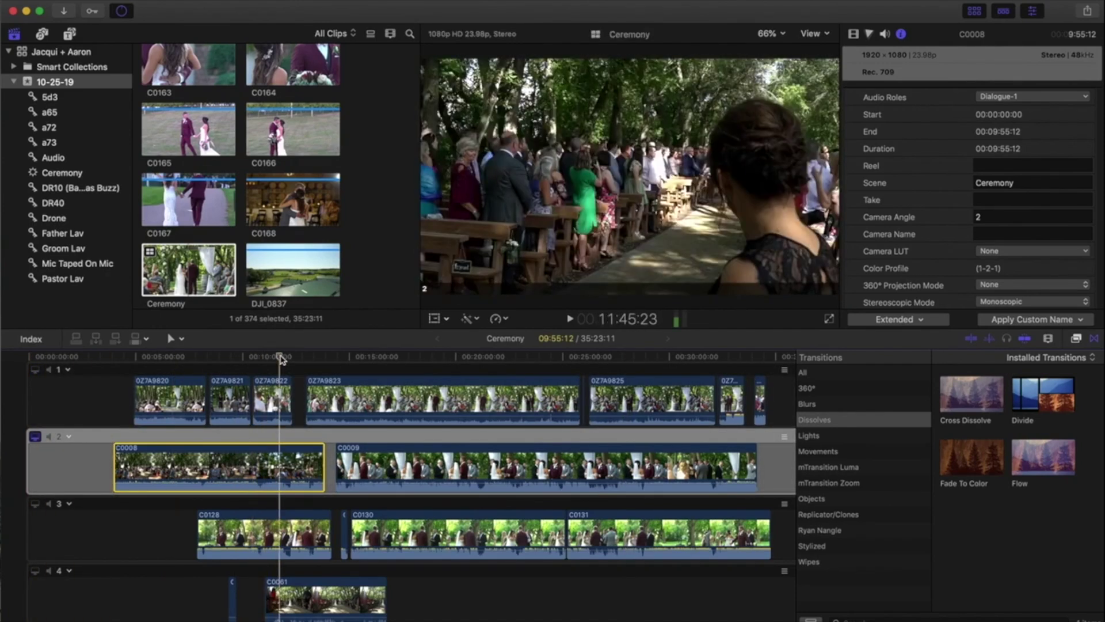
pyautogui.click(295, 358)
pyautogui.press('space')
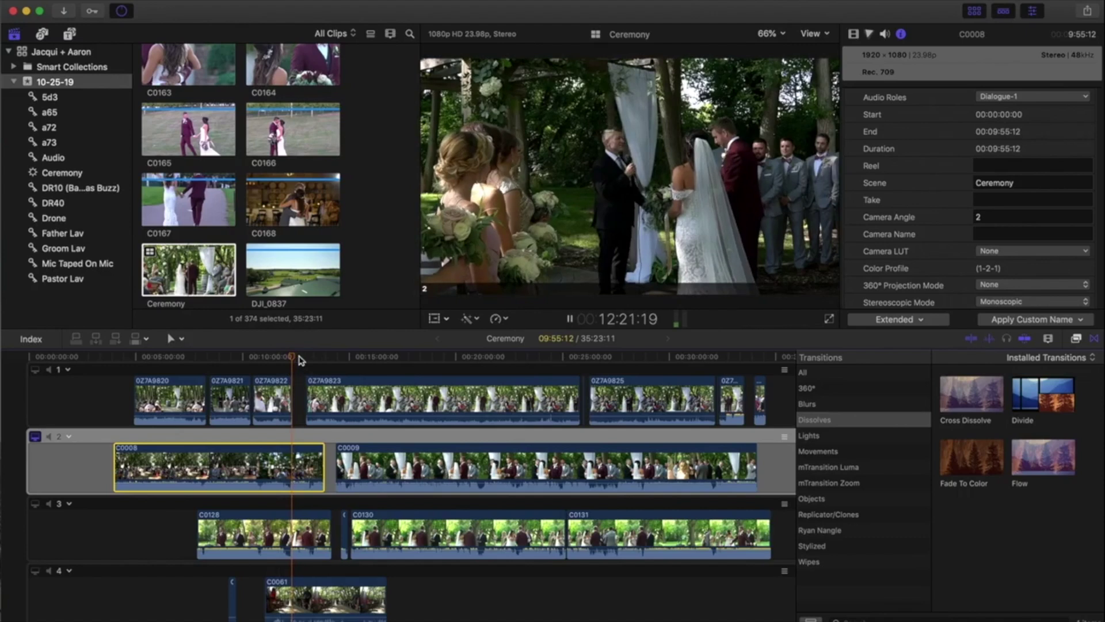
pyautogui.click(364, 358)
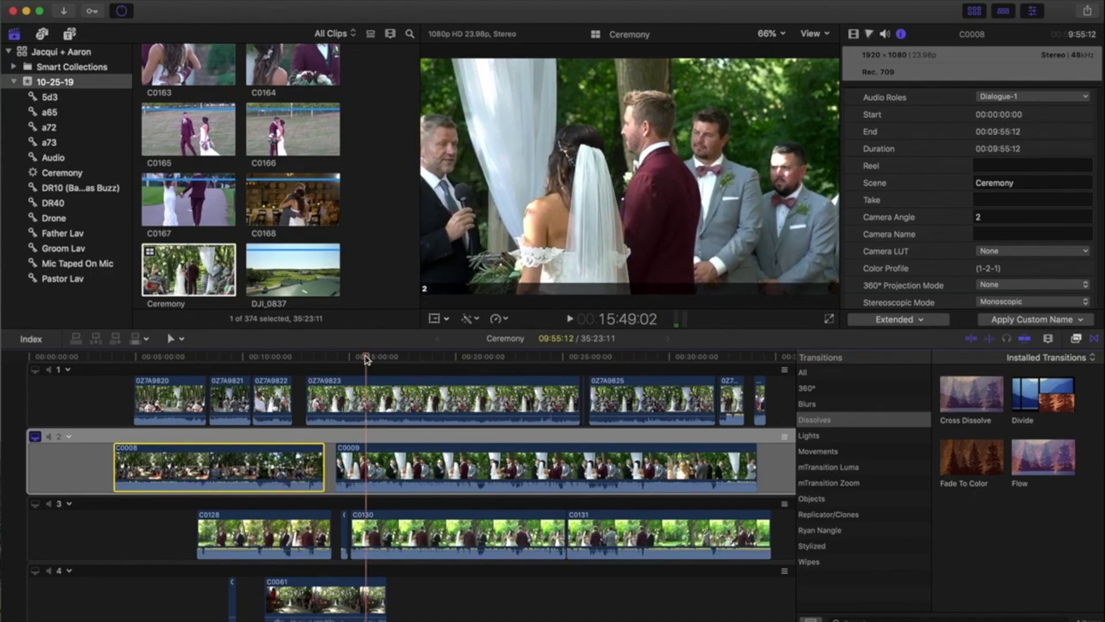
# Monitor angle 3 and review the cut around 16:00, 29:00 and 27:10
pyautogui.click(35, 504)
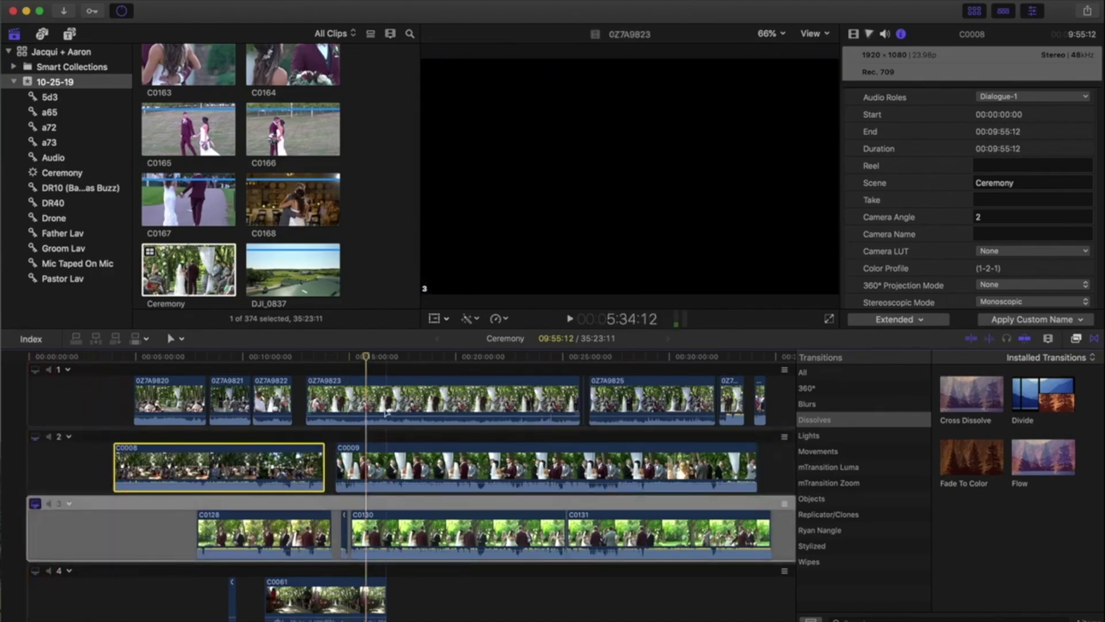
pyautogui.click(370, 357)
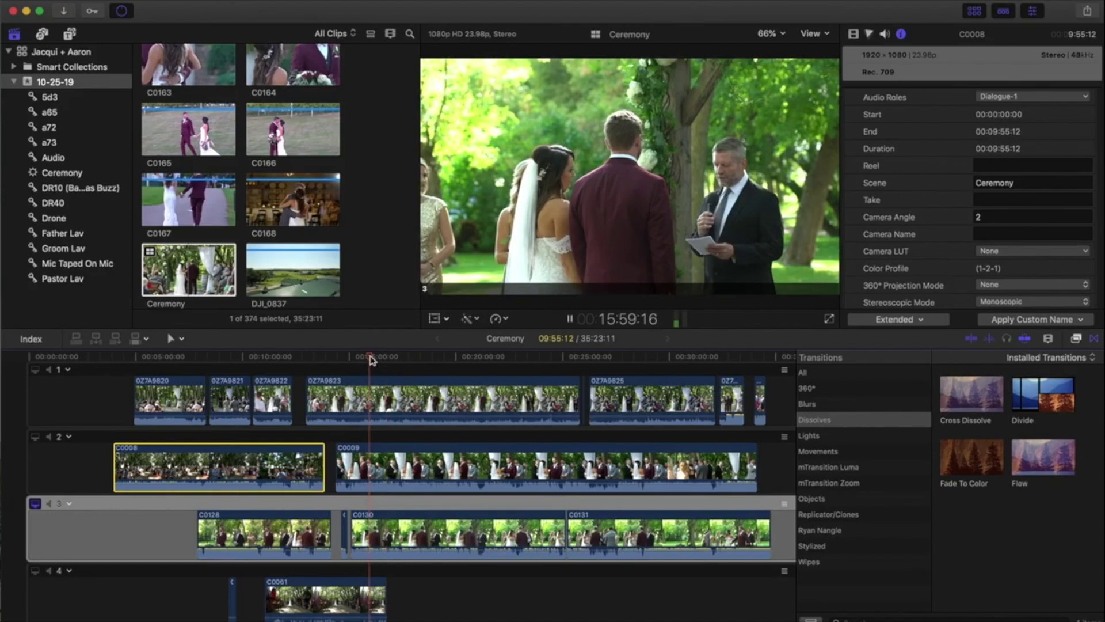
pyautogui.click(650, 358)
pyautogui.press('space')
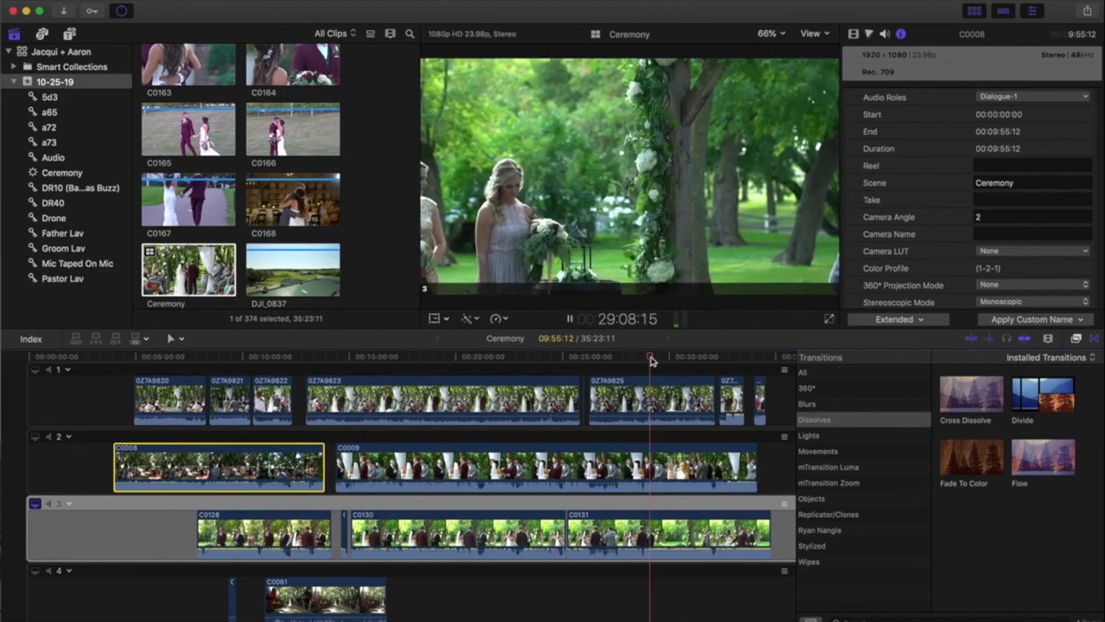
pyautogui.click(609, 360)
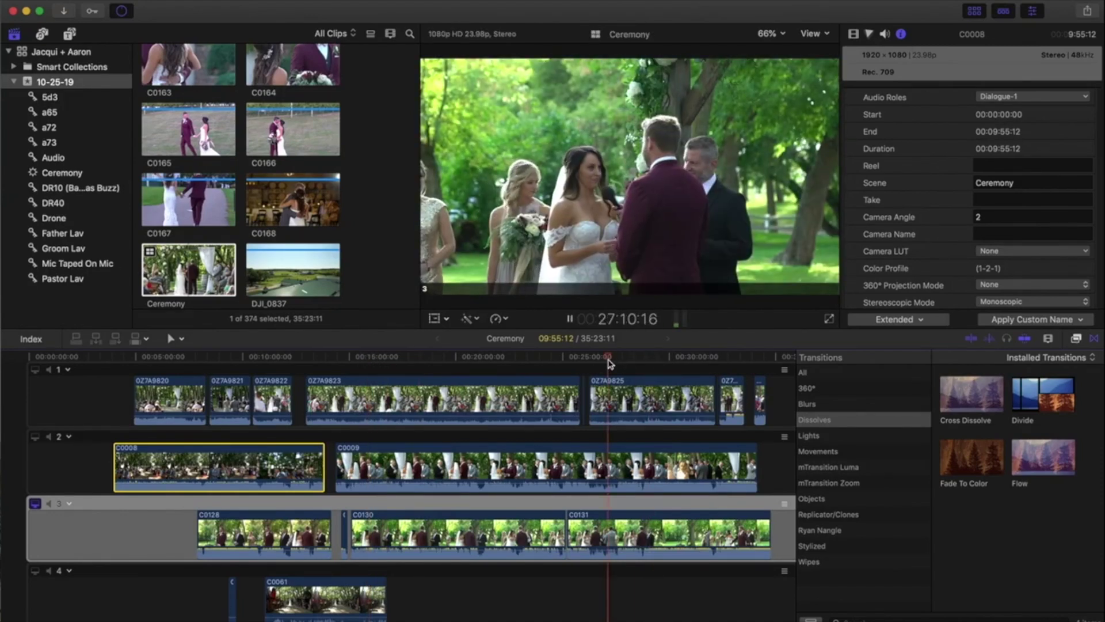
pyautogui.press('space')
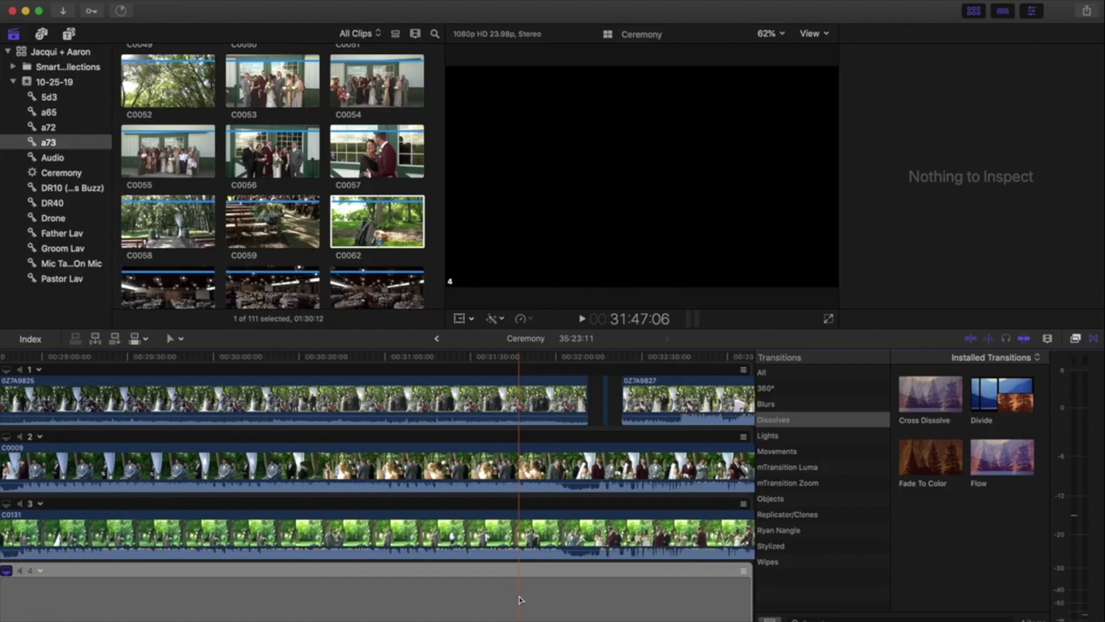
# Zoom out to see the whole timeline and preview a73 clip C0062
pyautogui.scroll(-3, 520, 600)
pyautogui.hscroll(5, 520, 600)
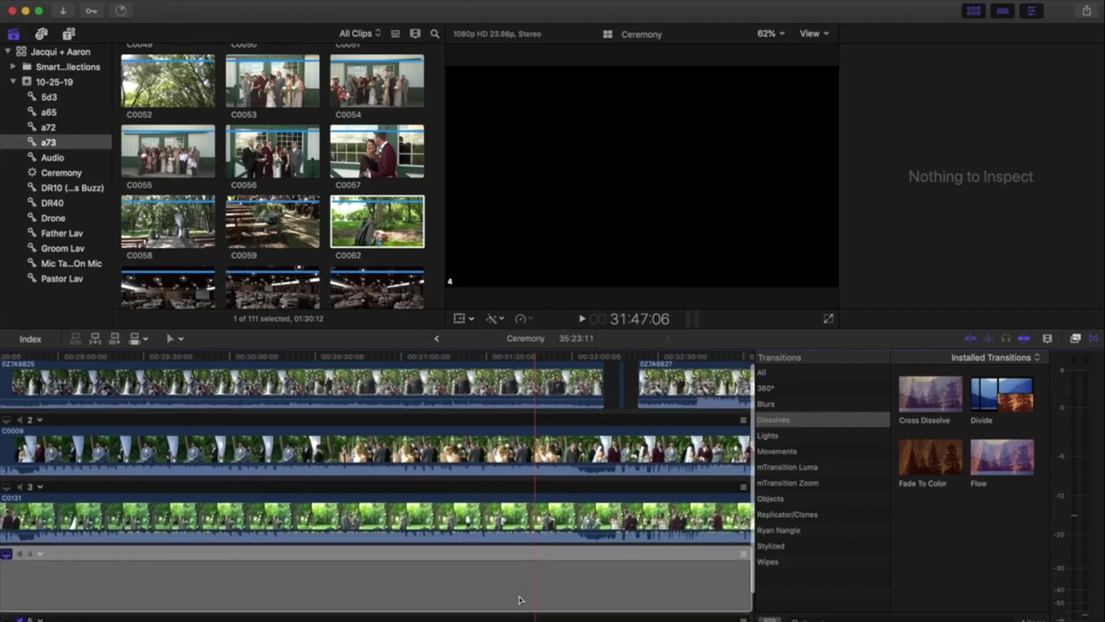
pyautogui.hscroll(-10, 520, 600)
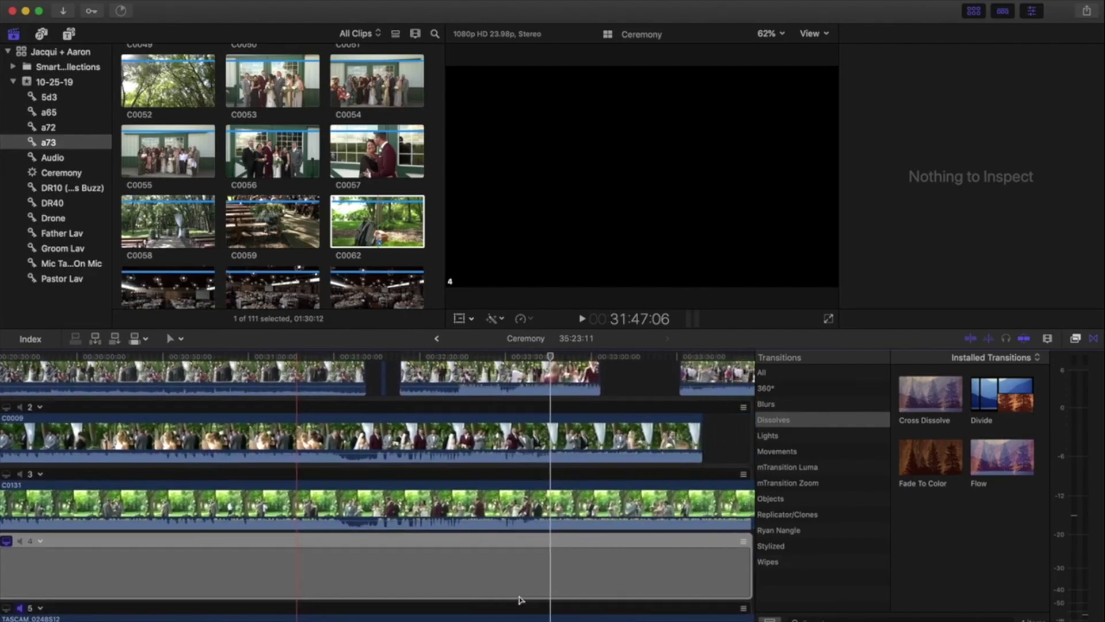
pyautogui.hscroll(-8, 520, 600)
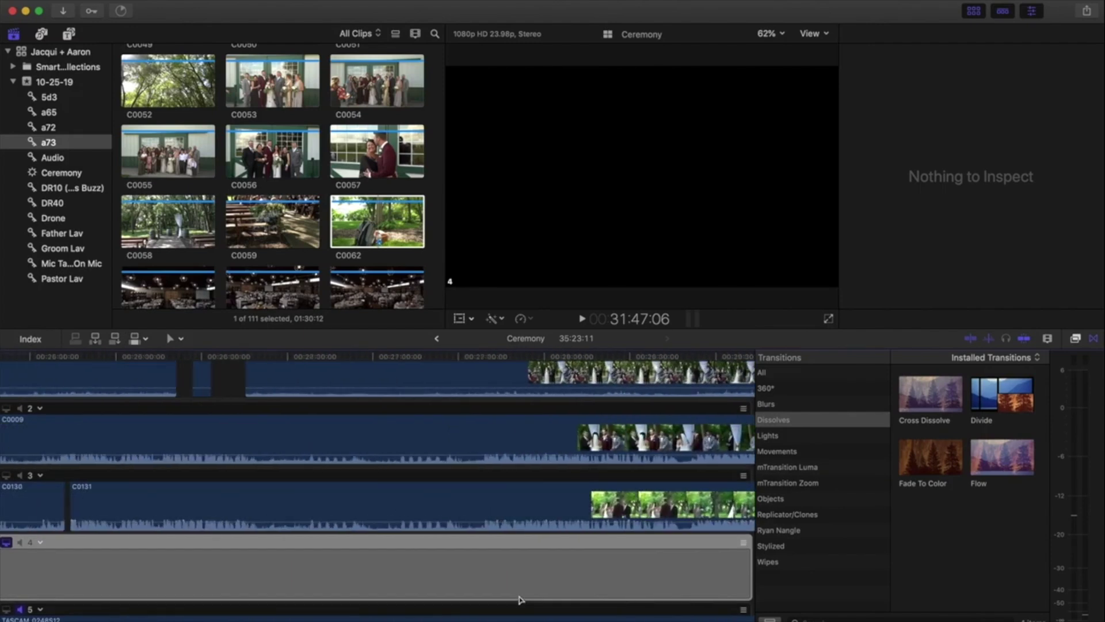
pyautogui.press('super+minus')
pyautogui.press('super+minus')
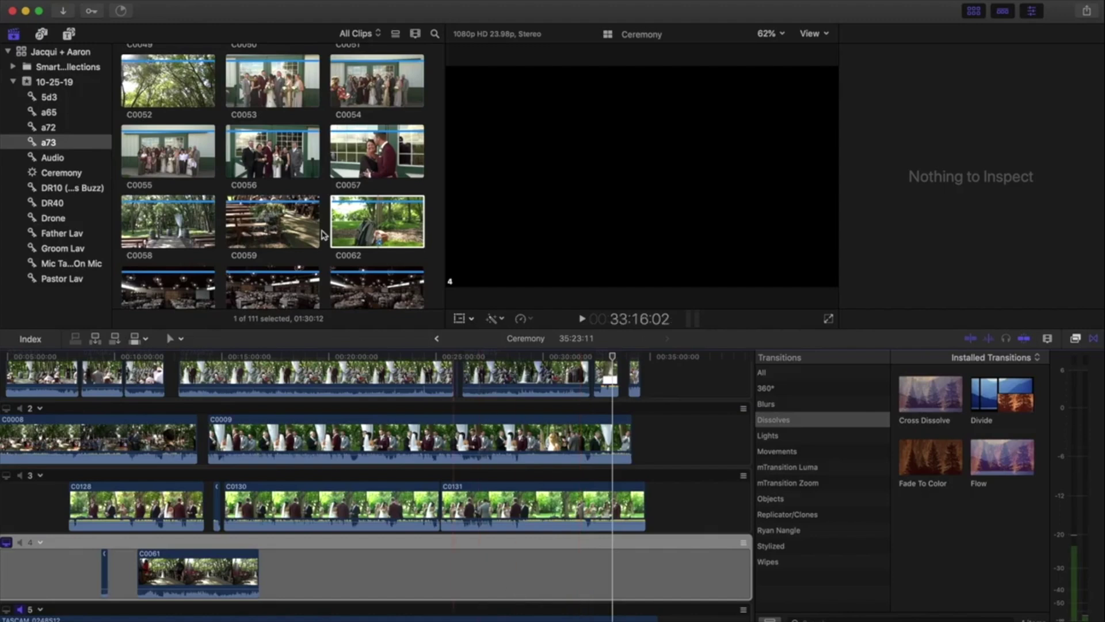
pyautogui.click(357, 220)
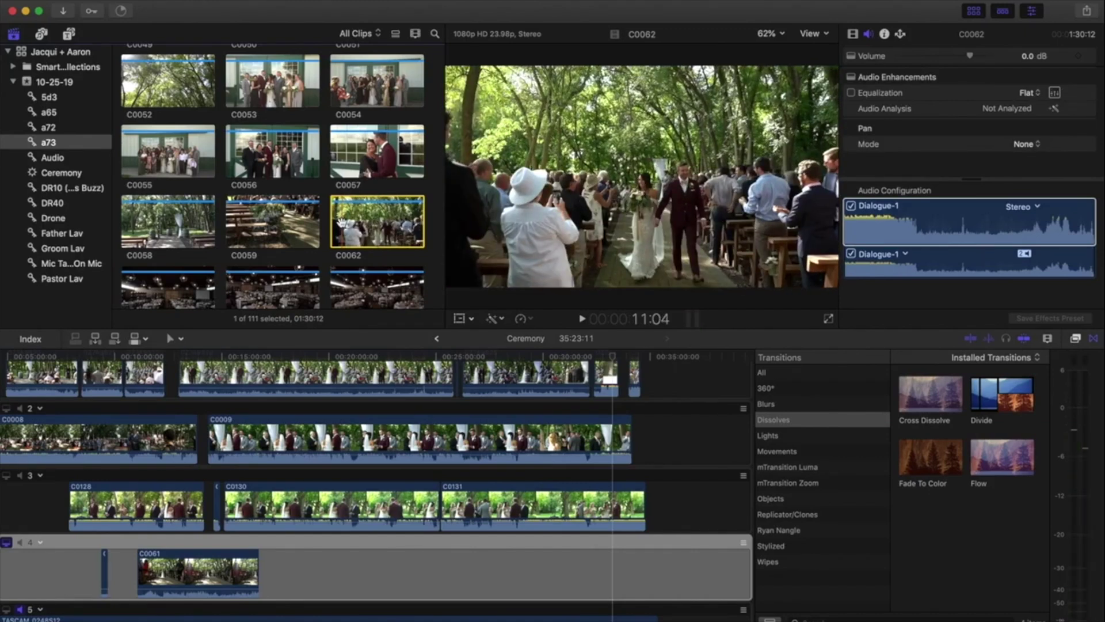
# Park the playhead around 25:51 and drag C0062 into angle 4 of the multicam
pyautogui.click(416, 576)
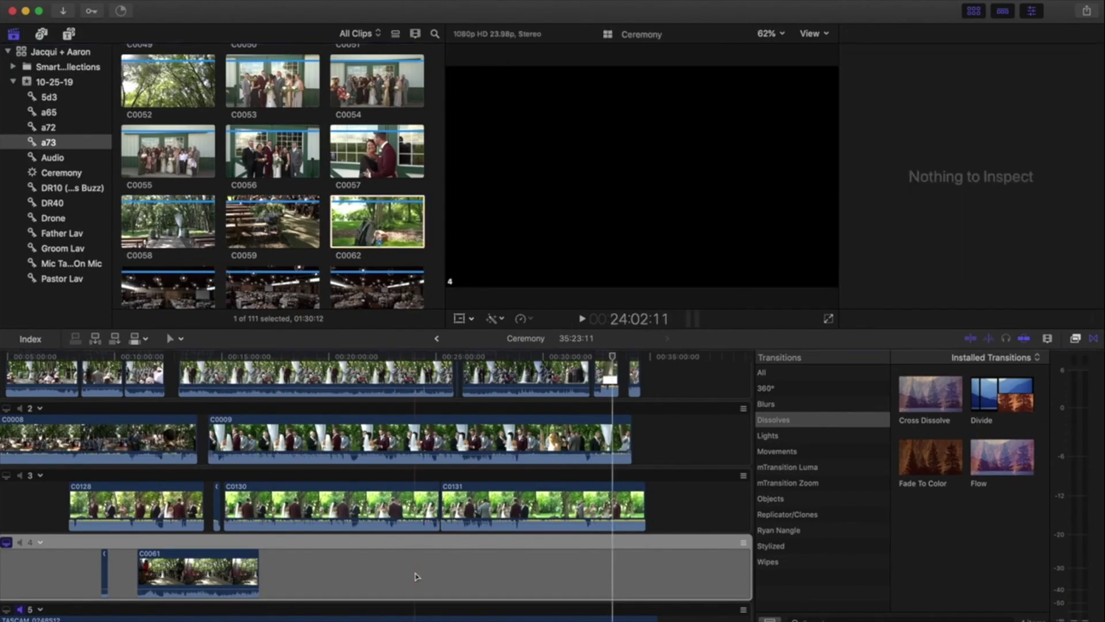
pyautogui.scroll(-1, 417, 576)
pyautogui.hscroll(-5, 417, 575)
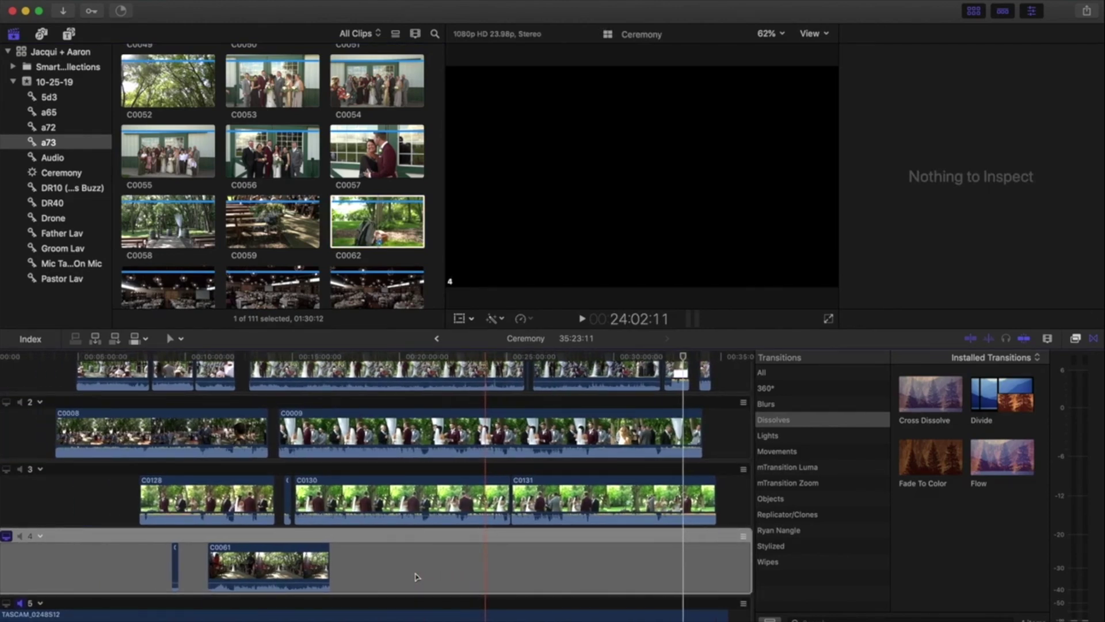
pyautogui.click(278, 575)
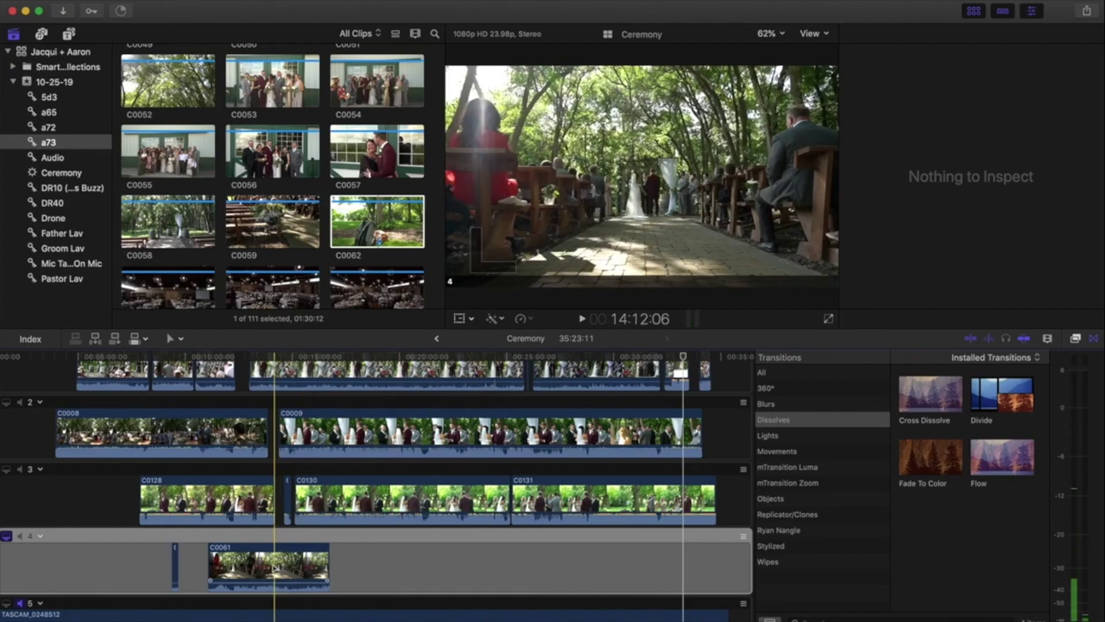
pyautogui.click(523, 573)
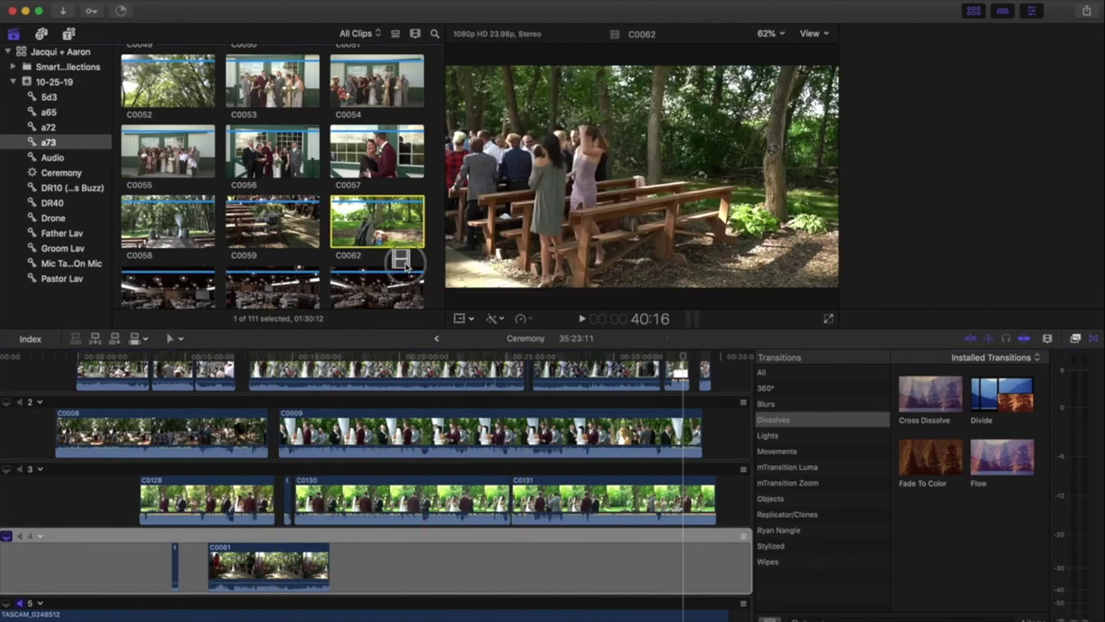
pyautogui.moveTo(377, 224); pyautogui.dragTo(481, 561)
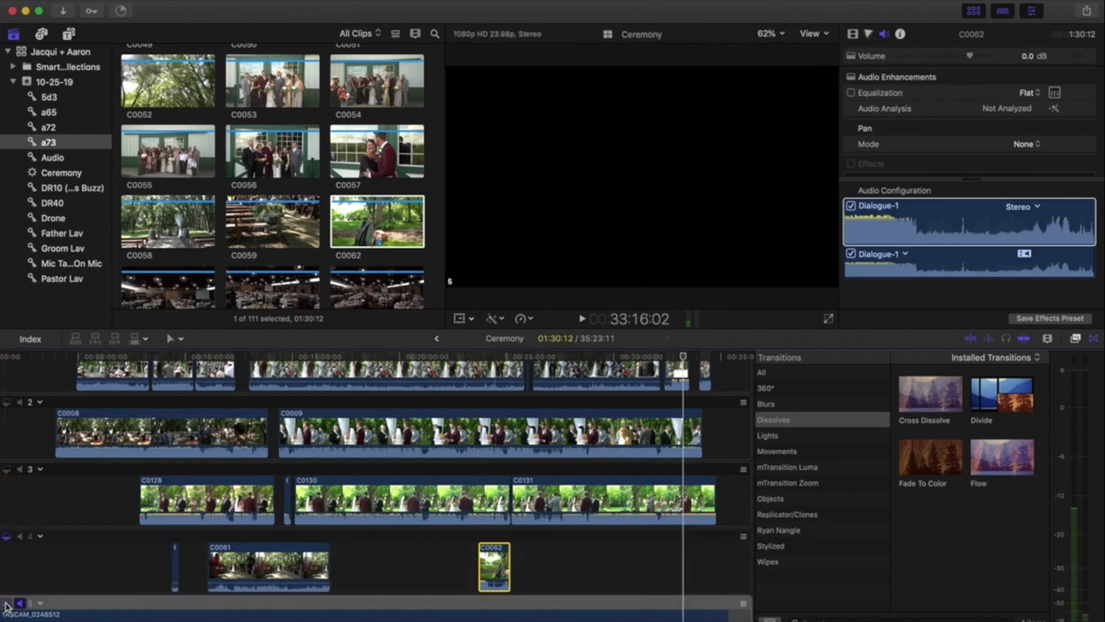
# Try syncing C0062 to the monitoring angle by audio from angle 4's options menu
pyautogui.scroll(-1, 64, 578)
pyautogui.scroll(-1, 63, 577)
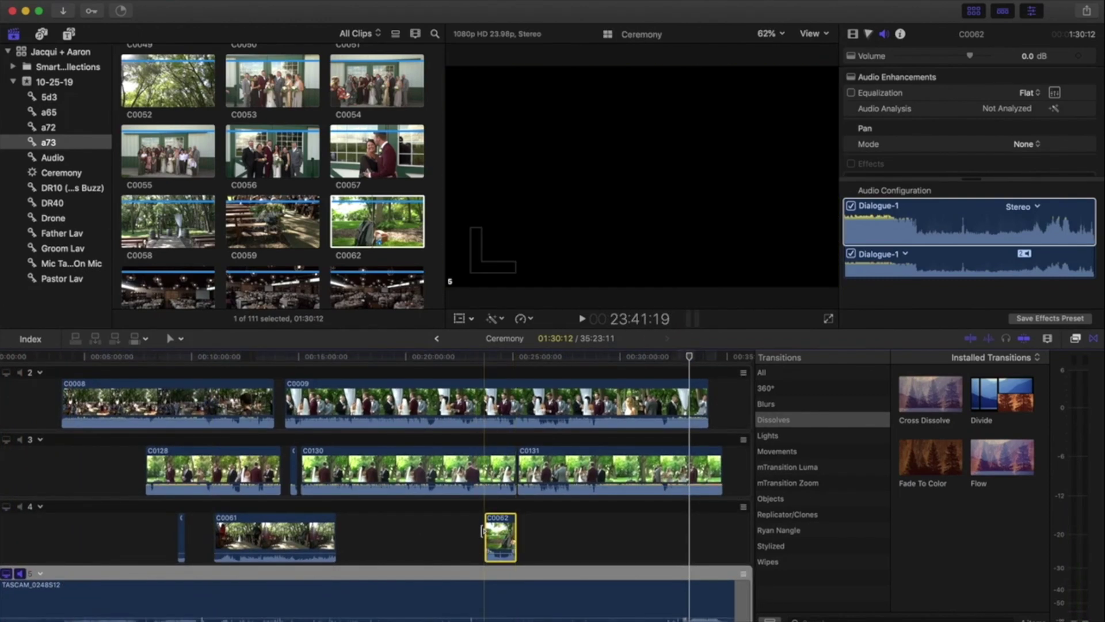
pyautogui.click(44, 507)
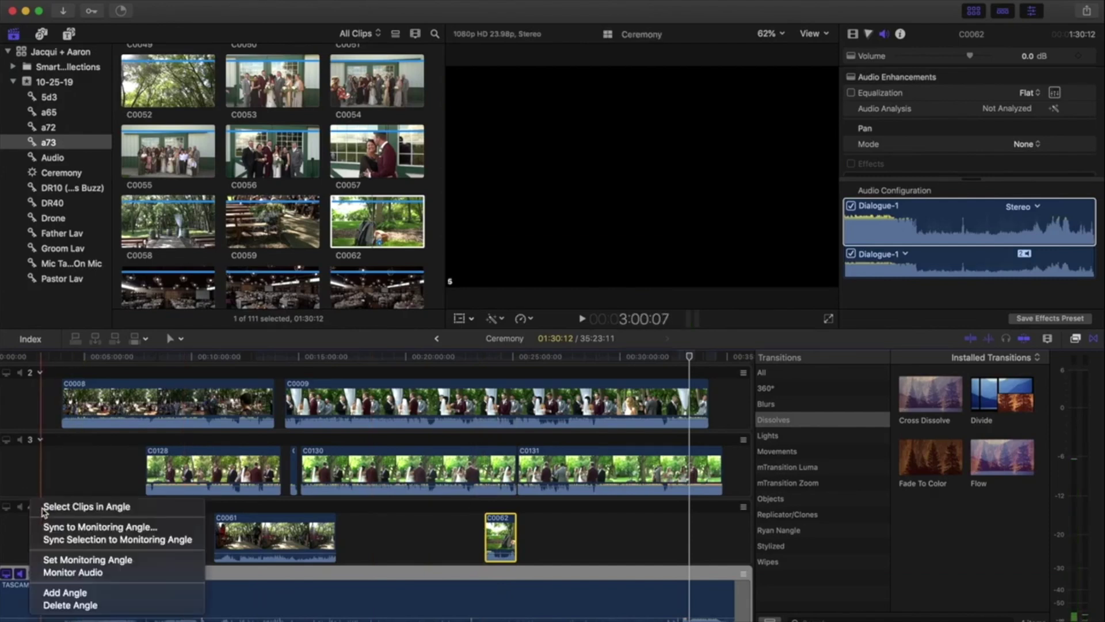
pyautogui.click(62, 541)
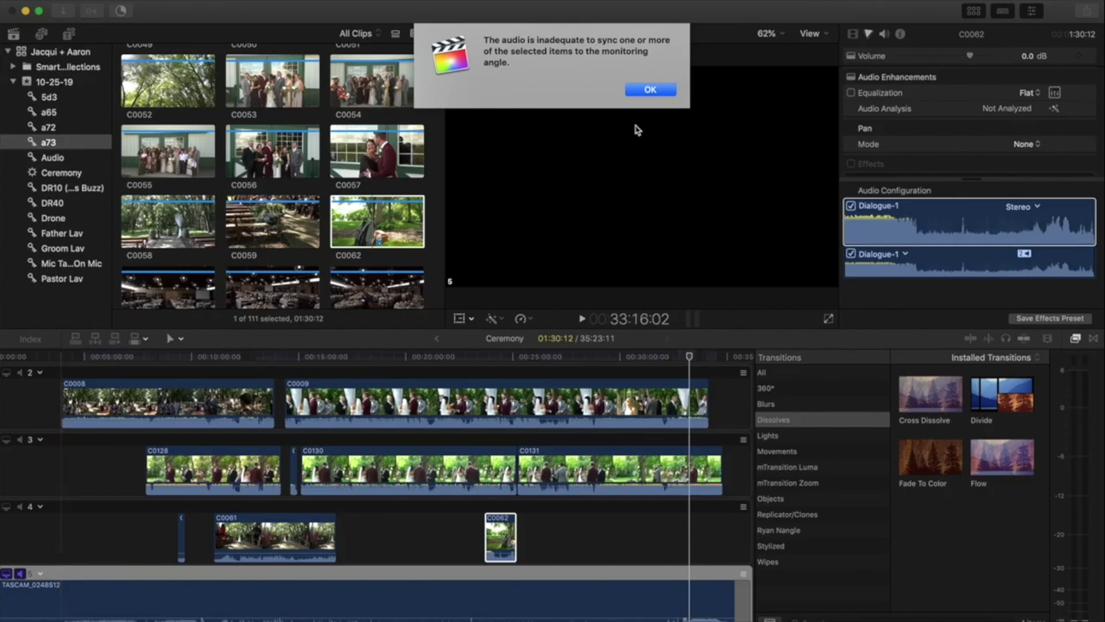
# Dismiss the audio sync warning and move the playhead to about 24:22
pyautogui.click(643, 90)
pyautogui.moveTo(502, 357); pyautogui.dragTo(498, 357)
pyautogui.press('super+equal')
pyautogui.press('super+equal')
pyautogui.press('super+equal')
pyautogui.press('super+equal')
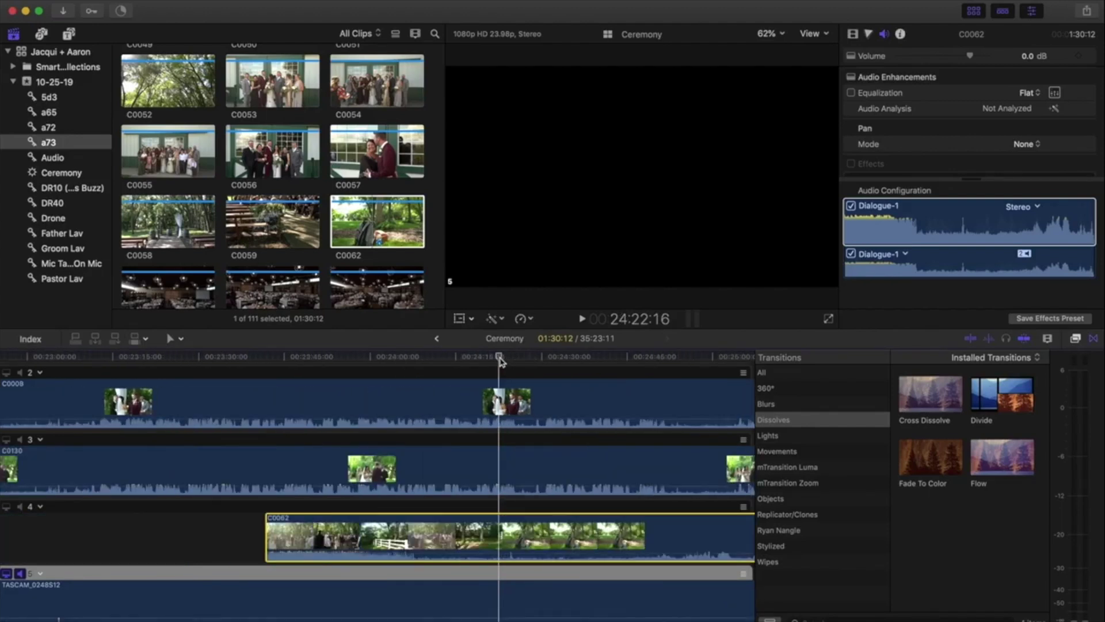
pyautogui.press('super+minus')
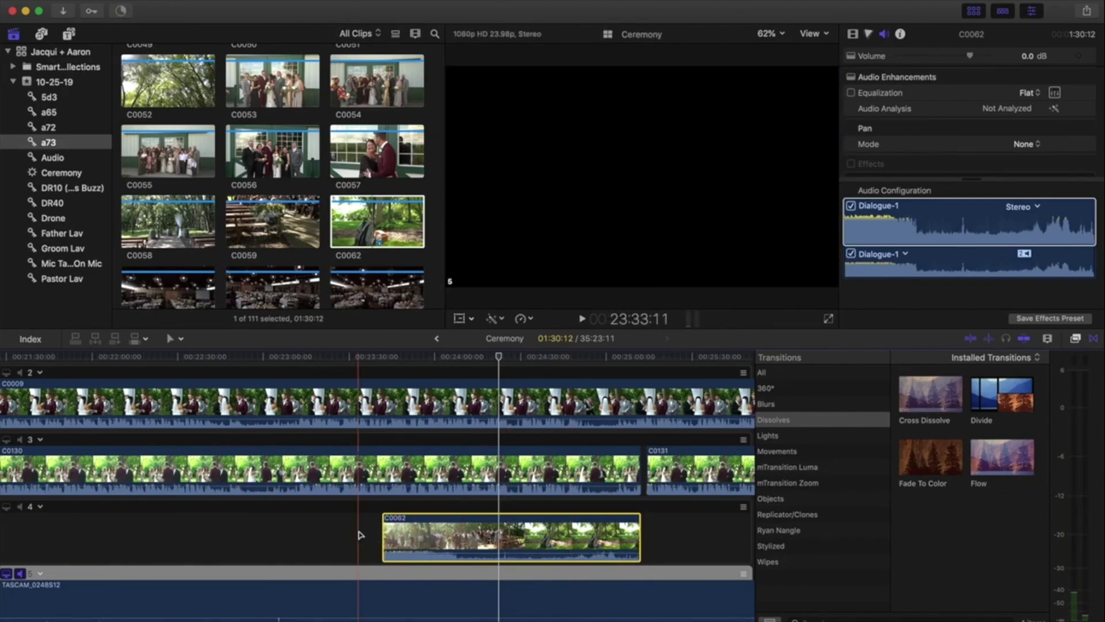
pyautogui.hscroll(-5, 359, 535)
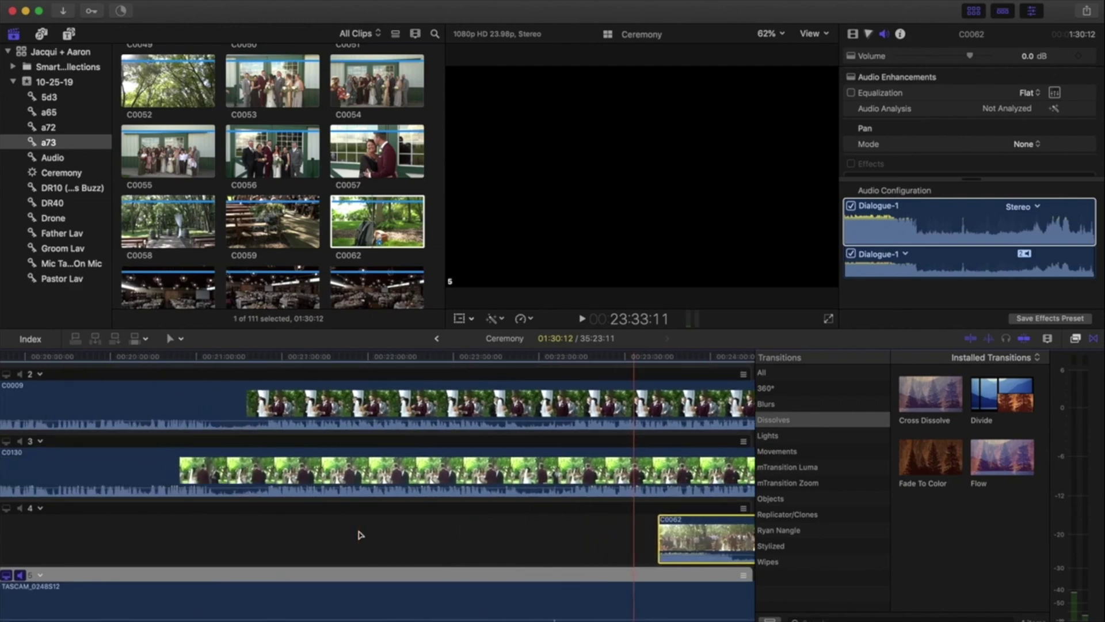
pyautogui.press('super+minus')
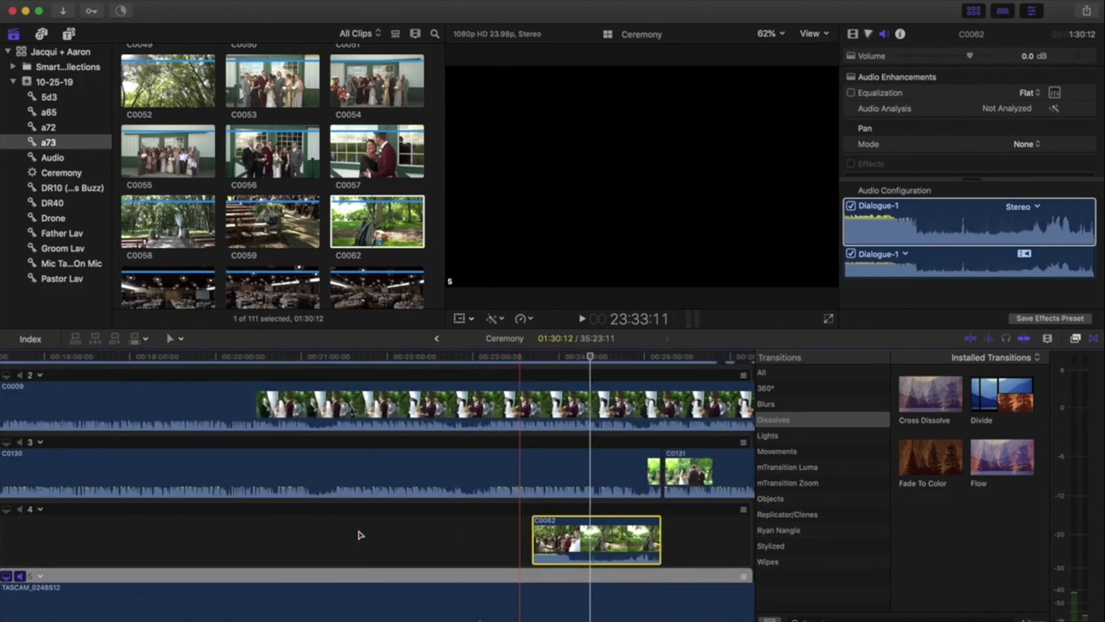
pyautogui.scroll(3, 703, 415)
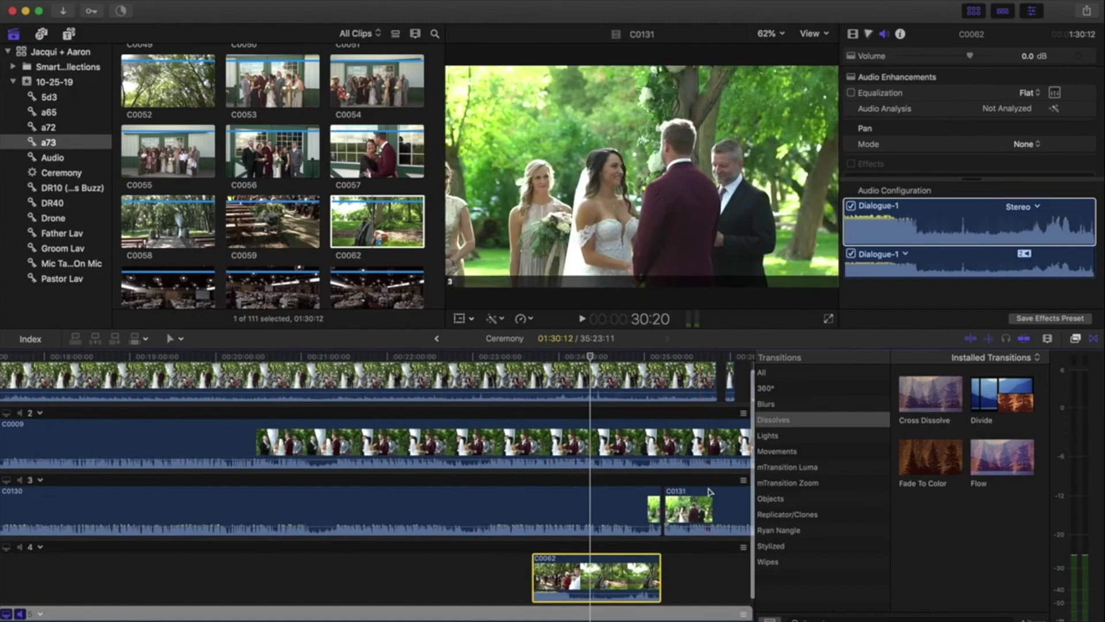
pyautogui.scroll(-2, 437, 615)
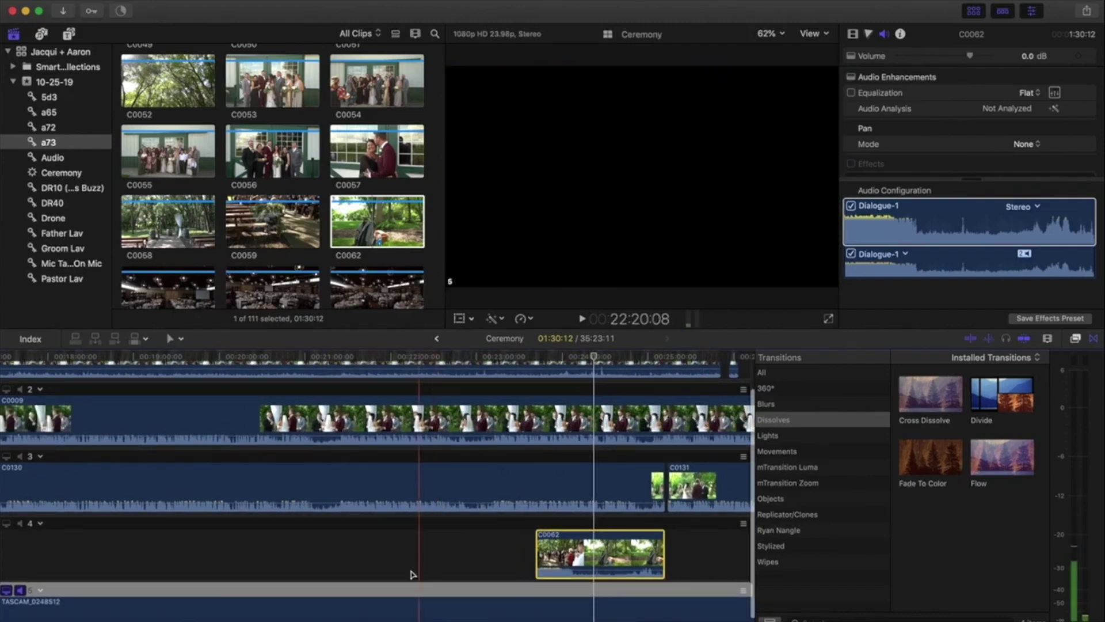
pyautogui.hscroll(-5, 387, 548)
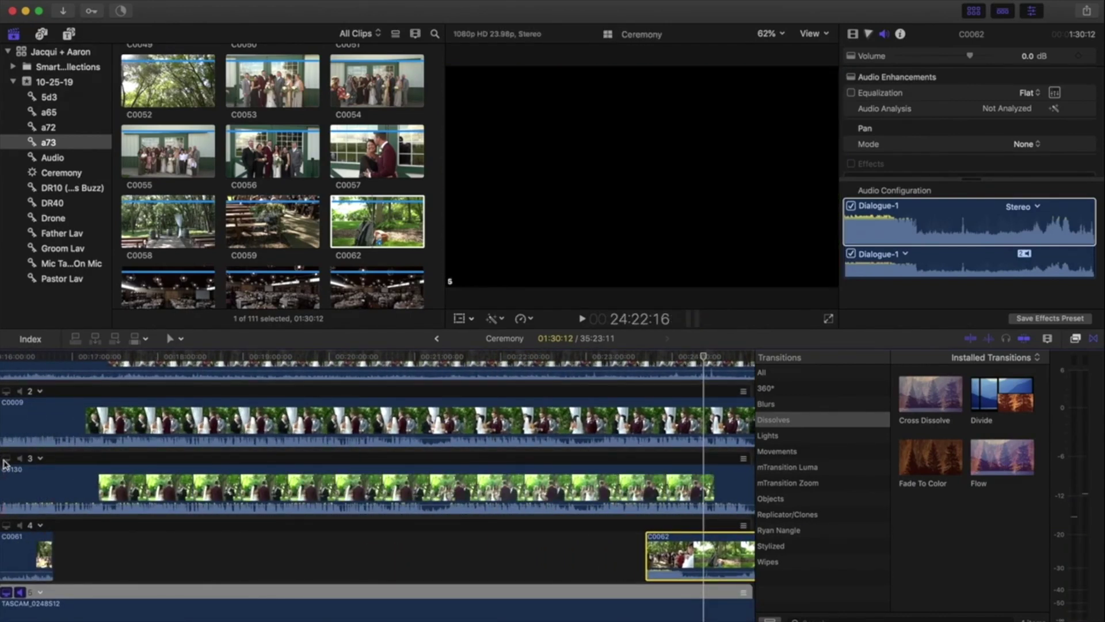
# Make angle 3 the monitoring angle and bring up angle 4's options again
pyautogui.click(6, 458)
pyautogui.hscroll(3, 340, 583)
pyautogui.hscroll(2, 340, 583)
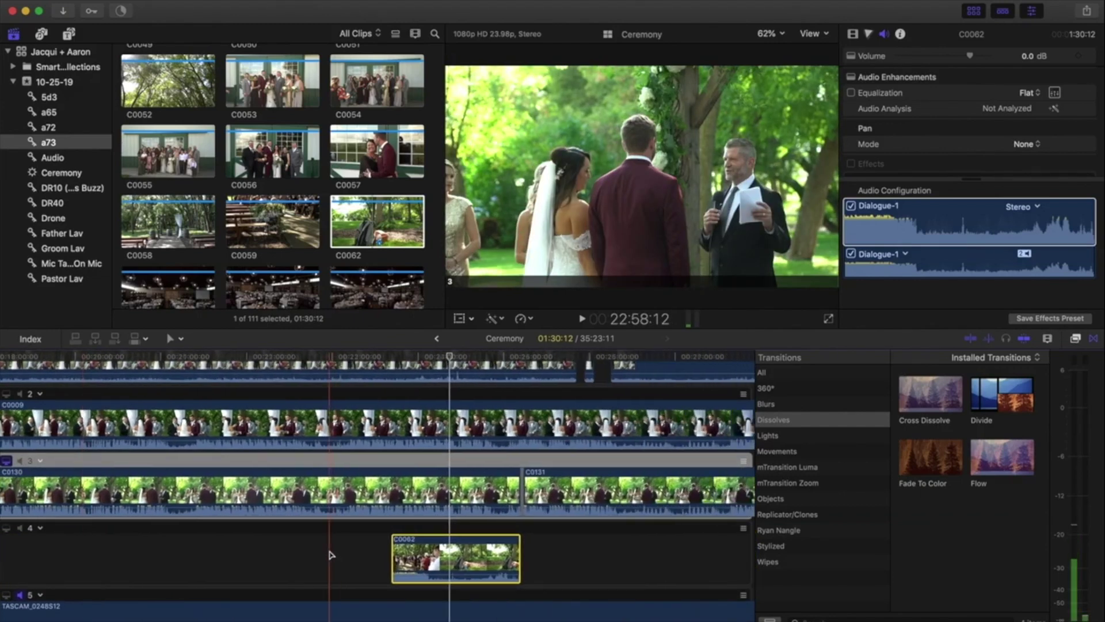
pyautogui.press('super+minus')
pyautogui.hscroll(-6, 370, 562)
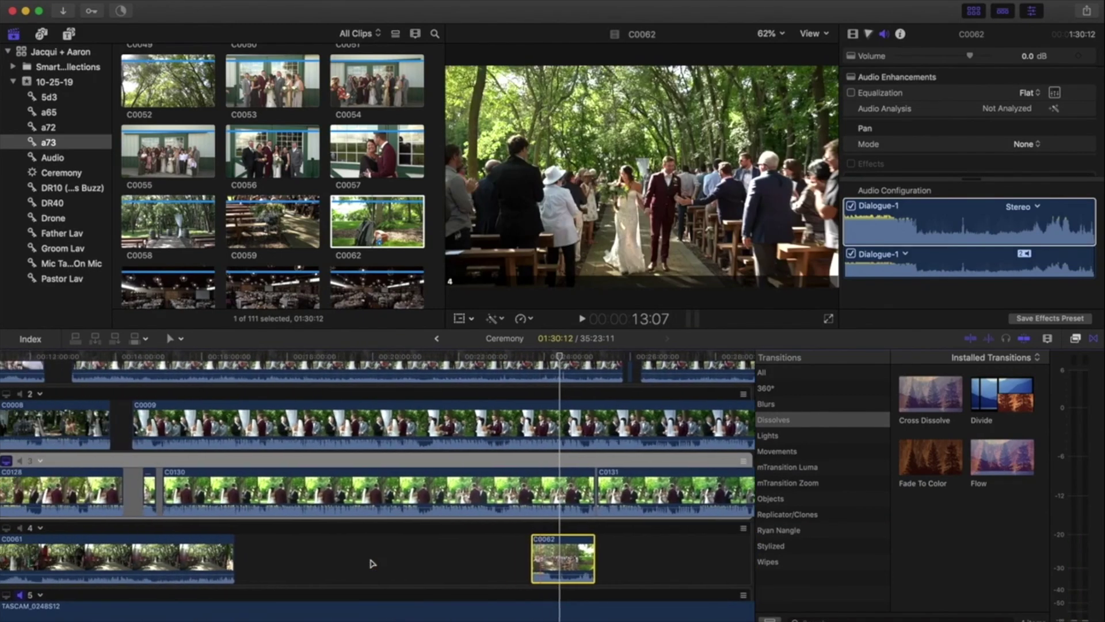
pyautogui.rightClick(40, 530)
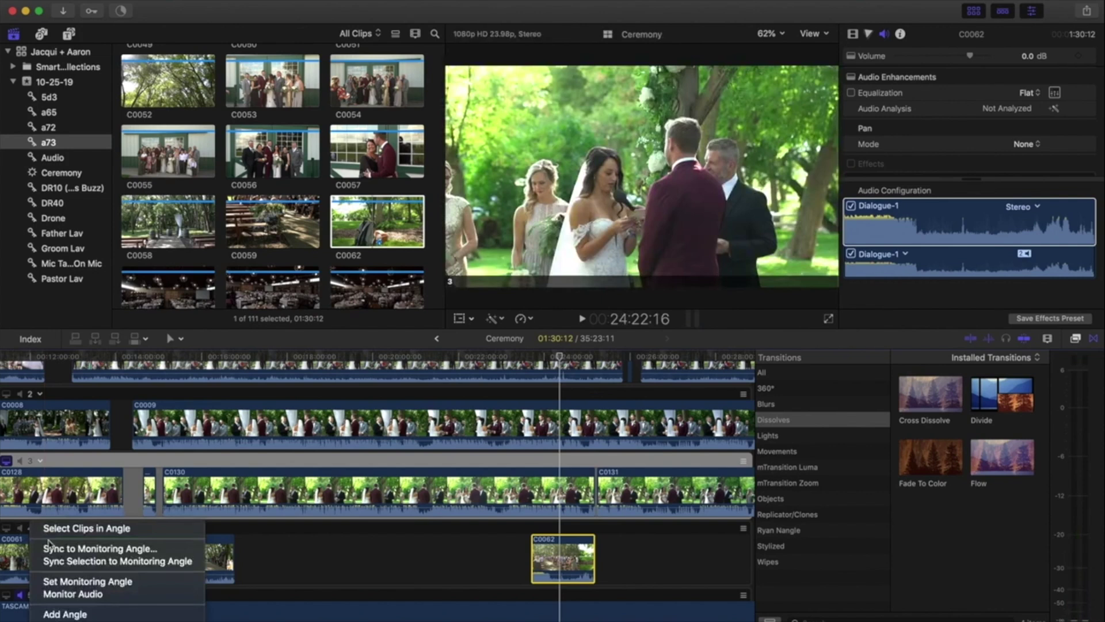
# Sync C0062 to angle 3 by audio and park the playhead near 33:13
pyautogui.click(63, 561)
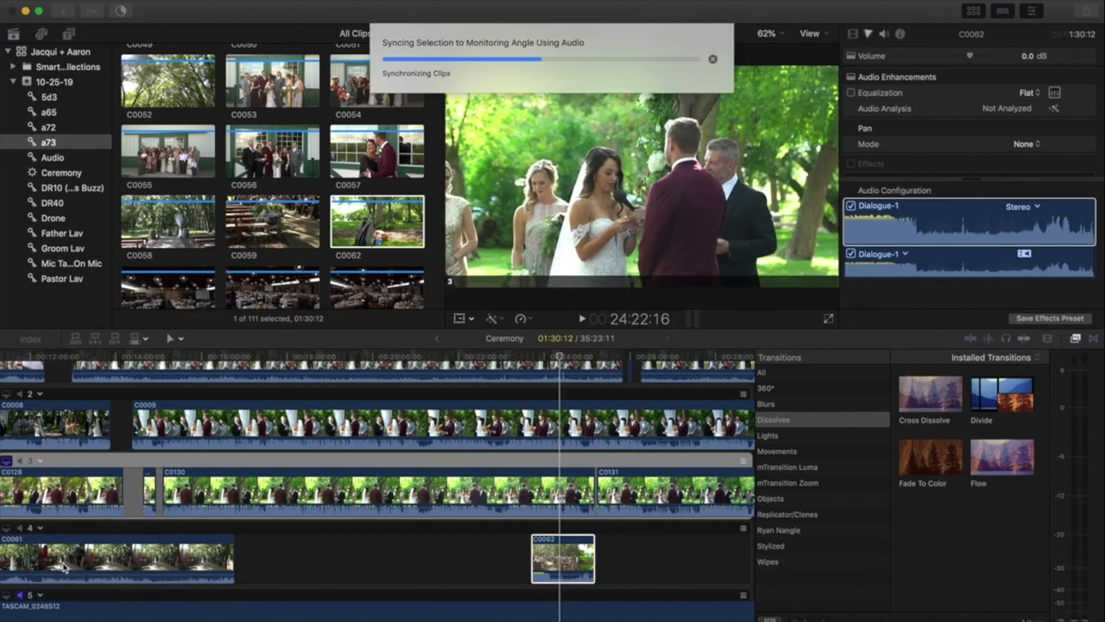
pyautogui.press('super+minus')
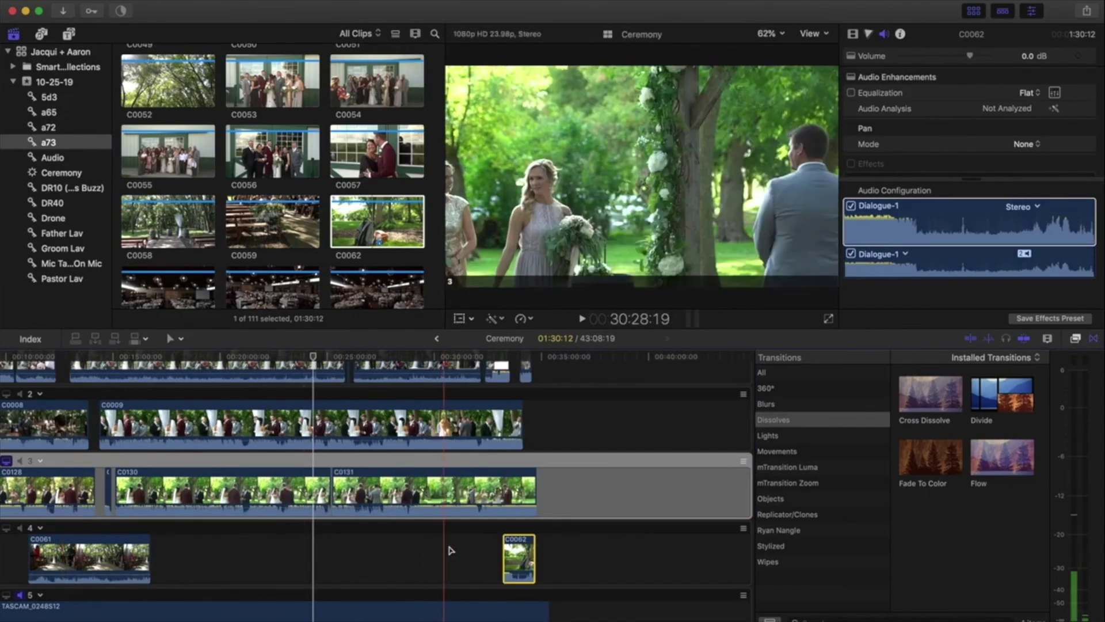
pyautogui.click(510, 357)
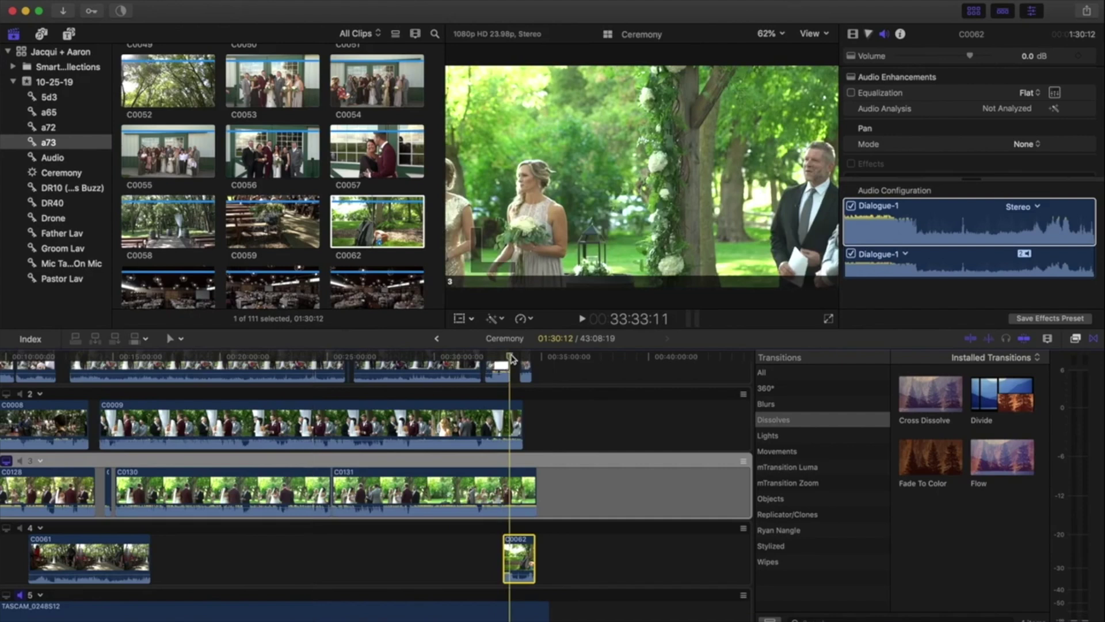
pyautogui.click(502, 357)
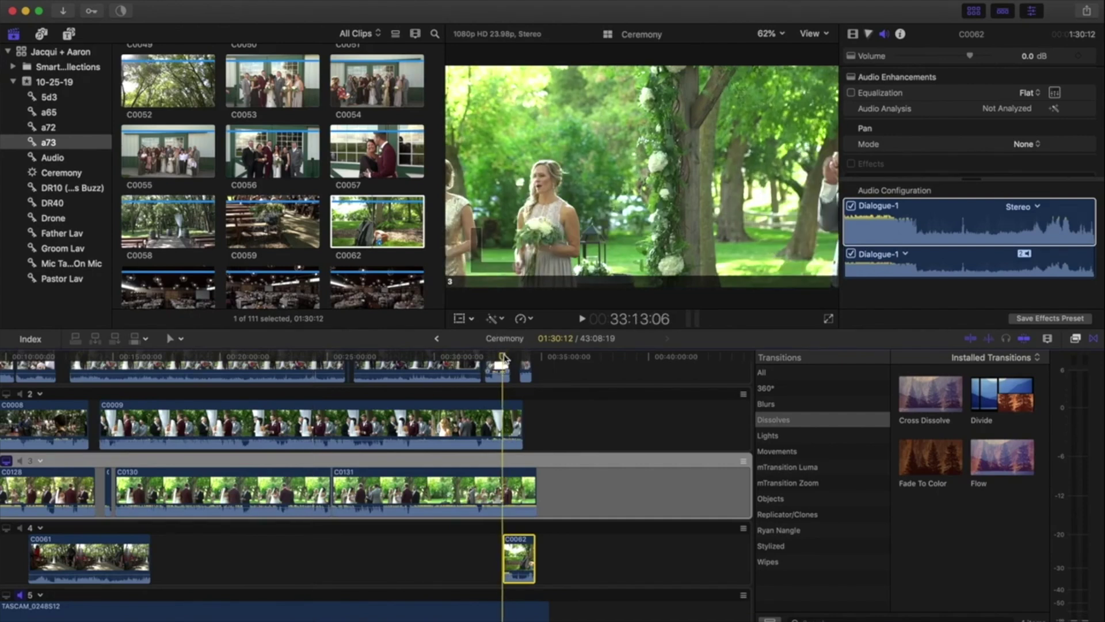
# Jump to C0062 on angle 4, play the aisle walk briefly, then zoom in
pyautogui.click(7, 528)
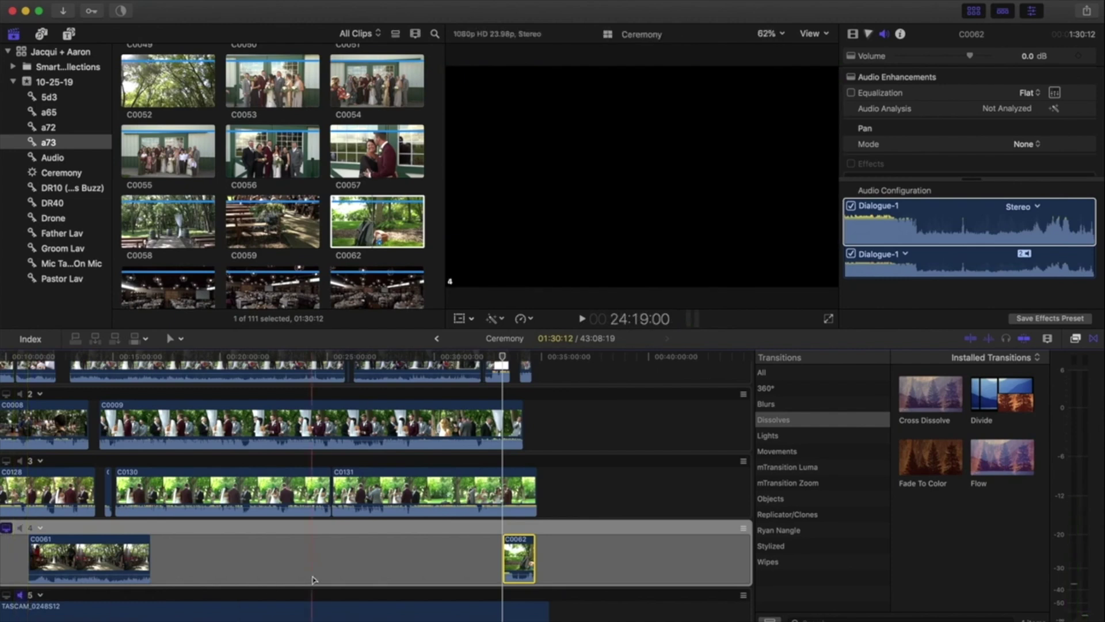
pyautogui.press('XF86AudioLowerVolume')
pyautogui.press('XF86AudioLowerVolume')
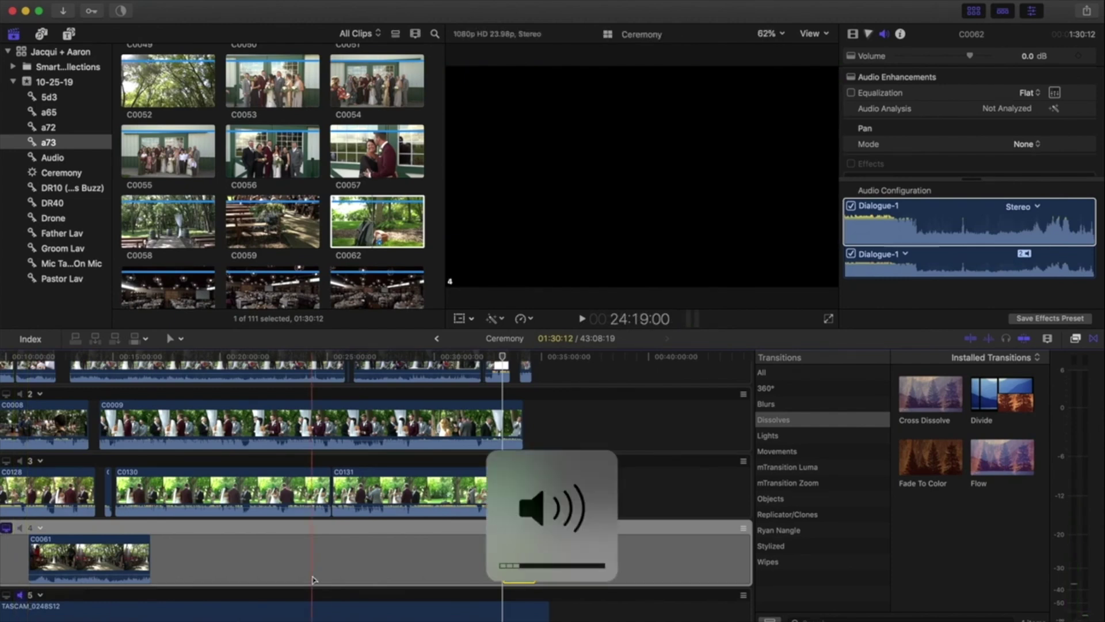
pyautogui.press('q')
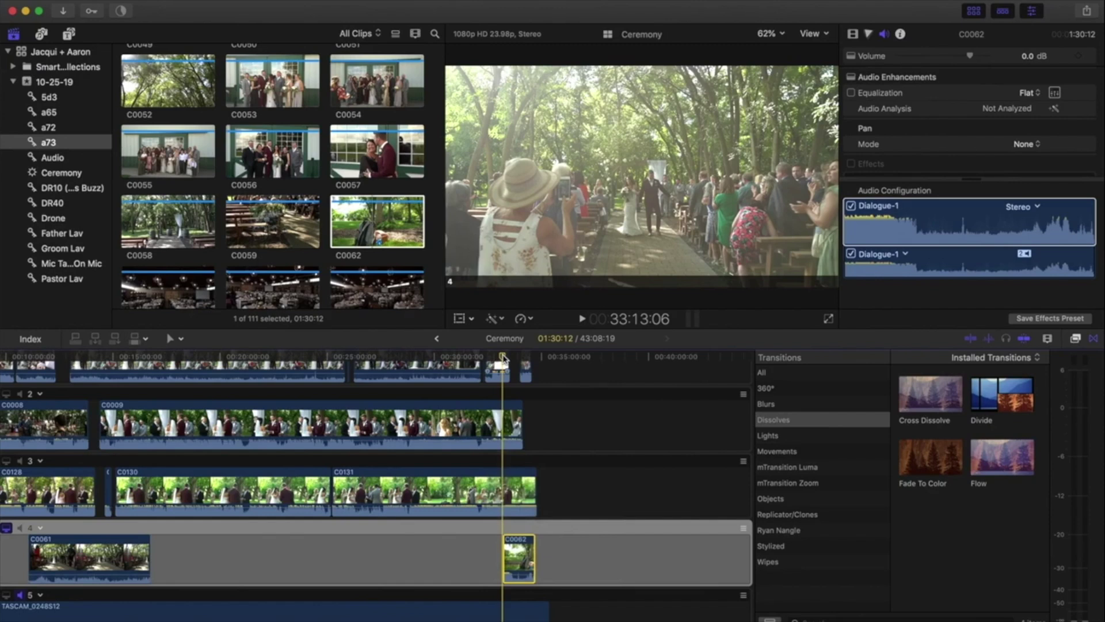
pyautogui.press('space')
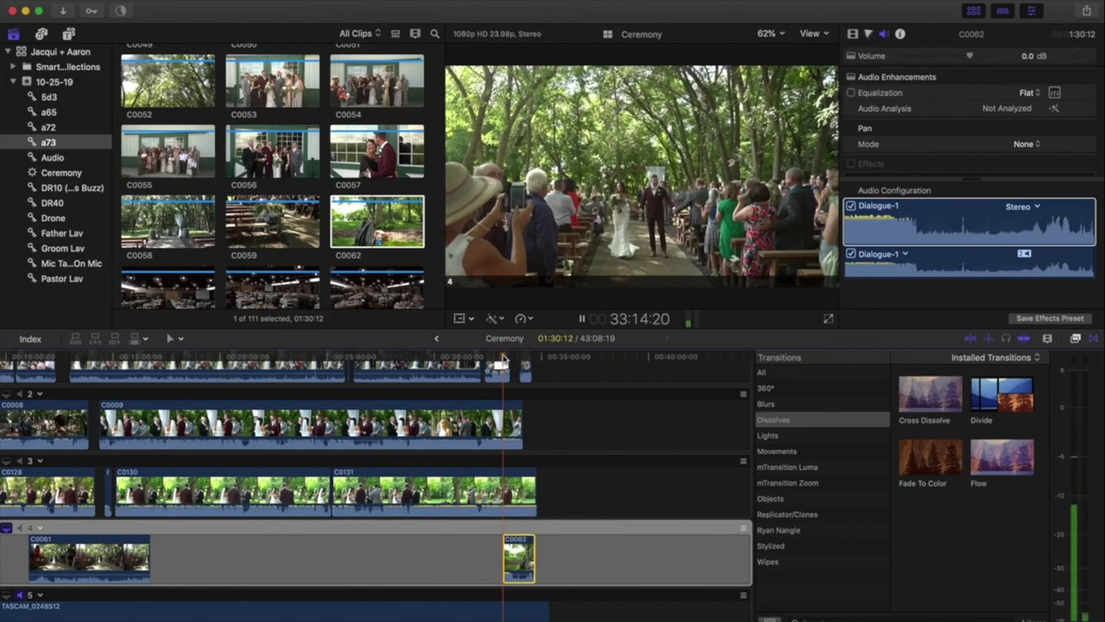
pyautogui.press('space')
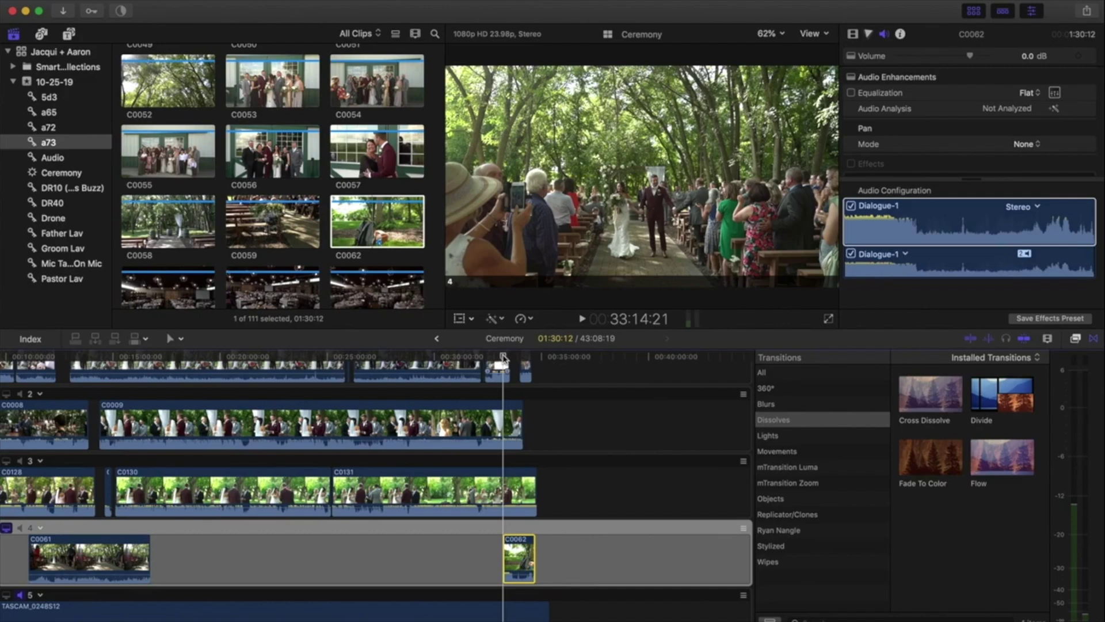
pyautogui.press('super+equal')
pyautogui.press('super+equal')
pyautogui.press('super+equal')
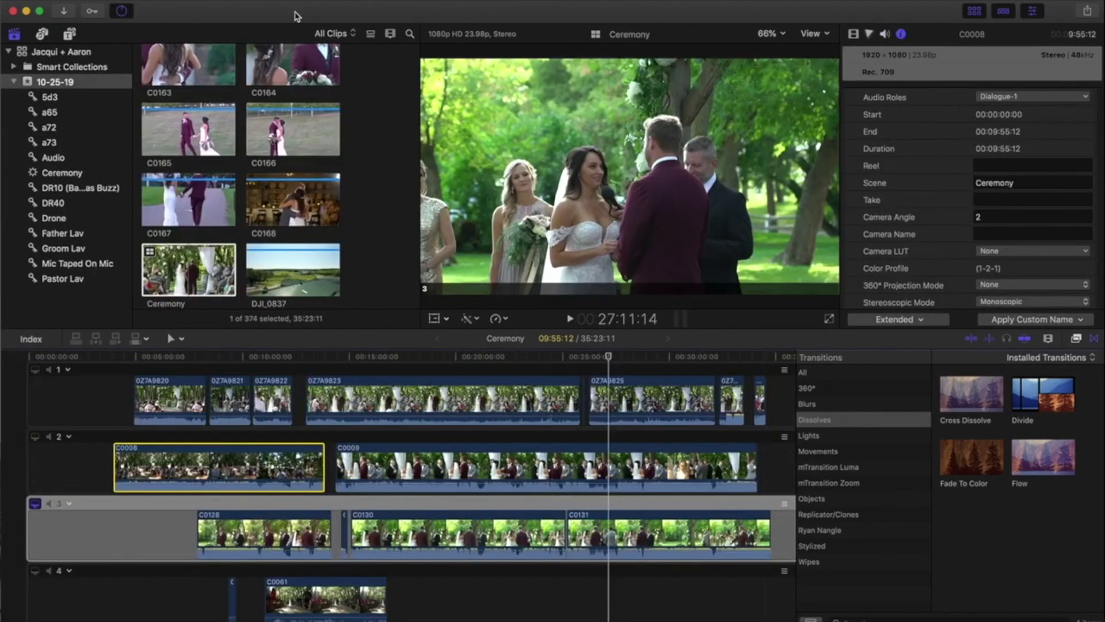
# Create a new project named Ceremony and select the Ceremony multicam clip
pyautogui.click(109, 2)
pyautogui.moveTo(173, 7)
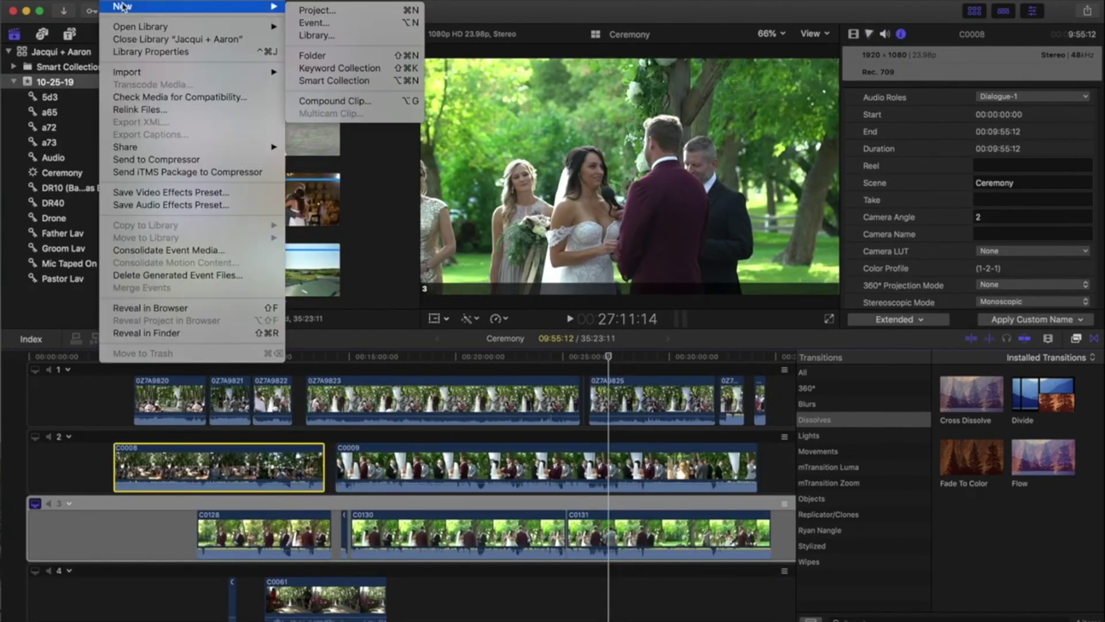
pyautogui.click(298, 11)
pyautogui.write('Ceremony')
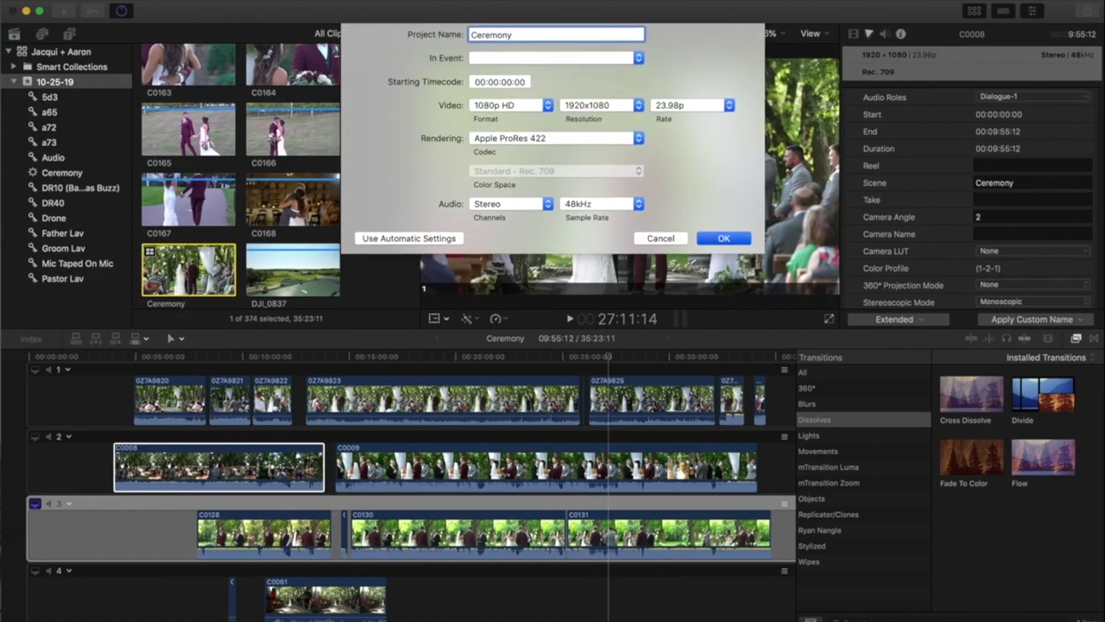
pyautogui.press('Return')
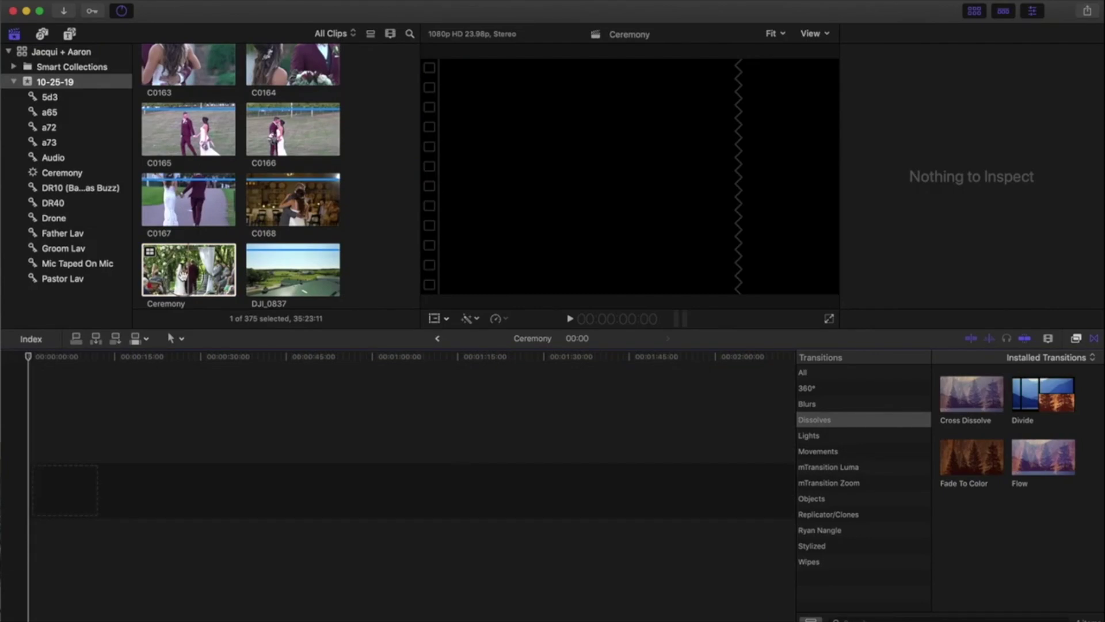
pyautogui.click(183, 274)
# Append the Ceremony multicam, fit it in view, return to the start, and open its angles
pyautogui.press('e')
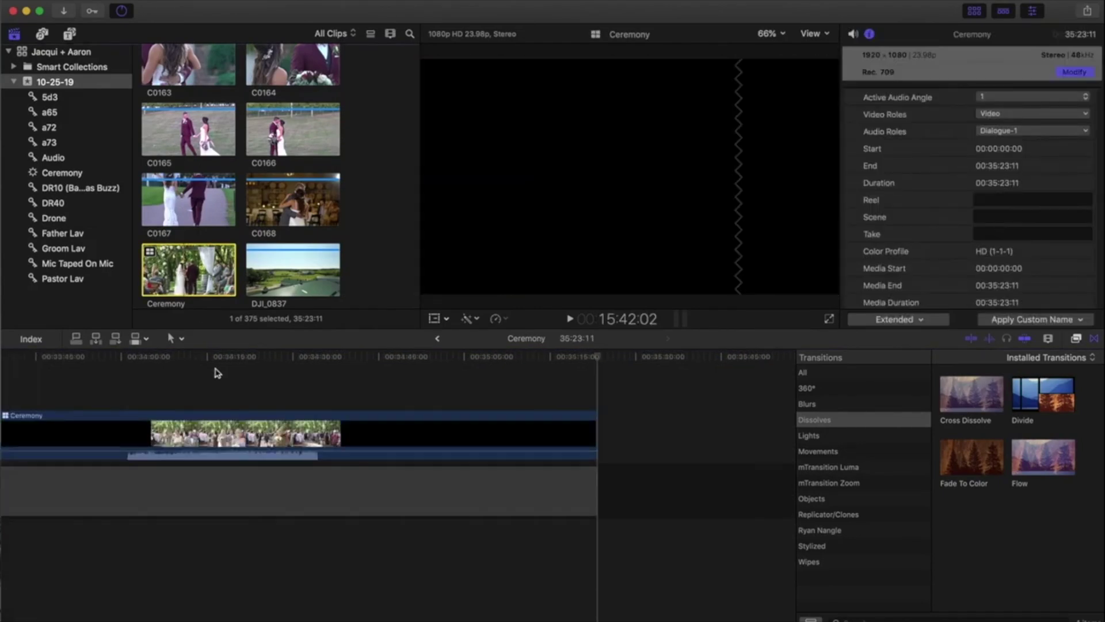
pyautogui.click(215, 368)
pyautogui.press('super+minus')
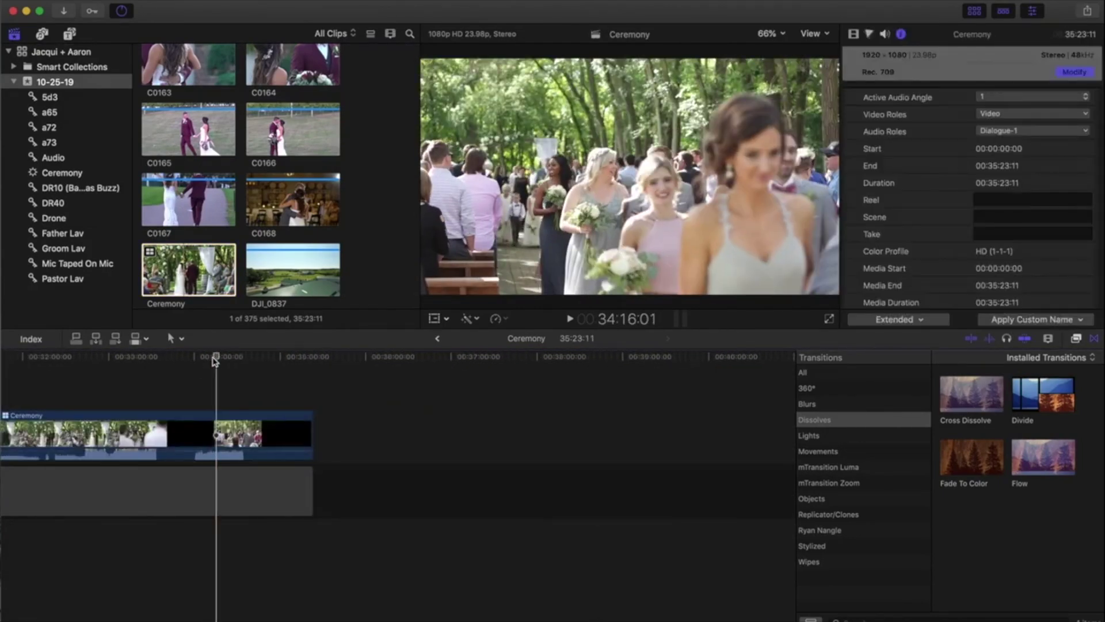
pyautogui.hscroll(-15, 143, 413)
pyautogui.hotkey('shift', 'z')
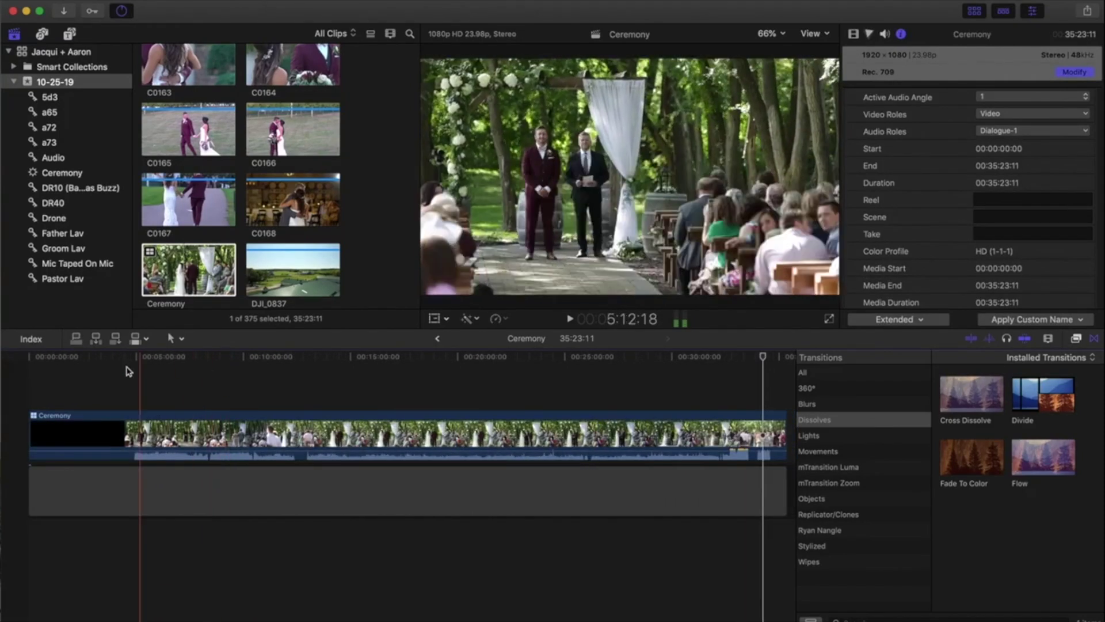
pyautogui.click(119, 358)
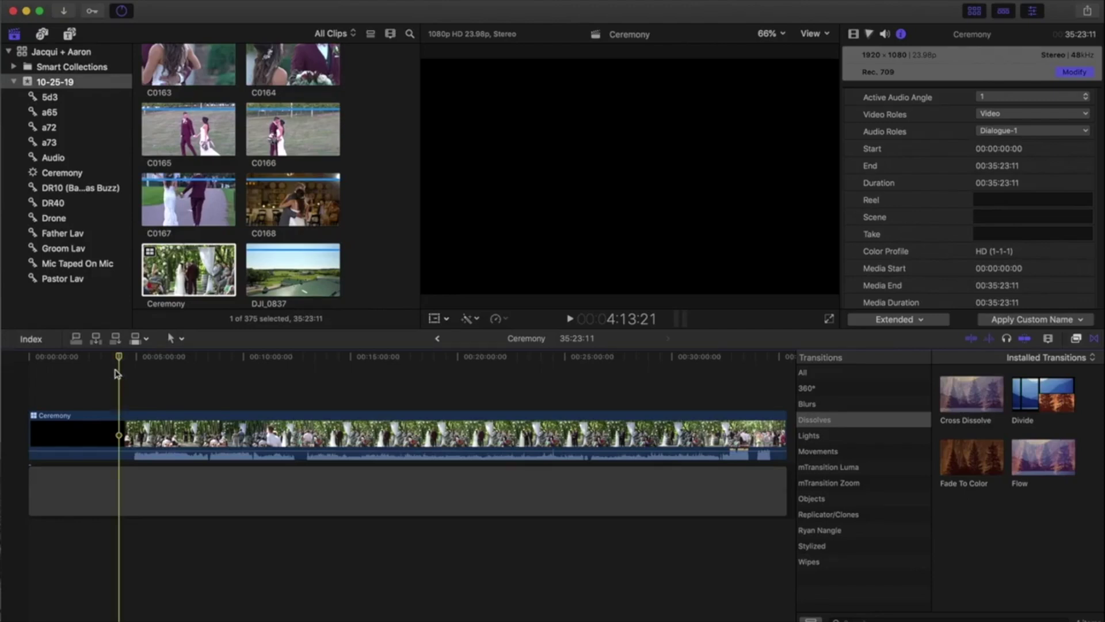
pyautogui.moveTo(118, 358); pyautogui.dragTo(29, 357)
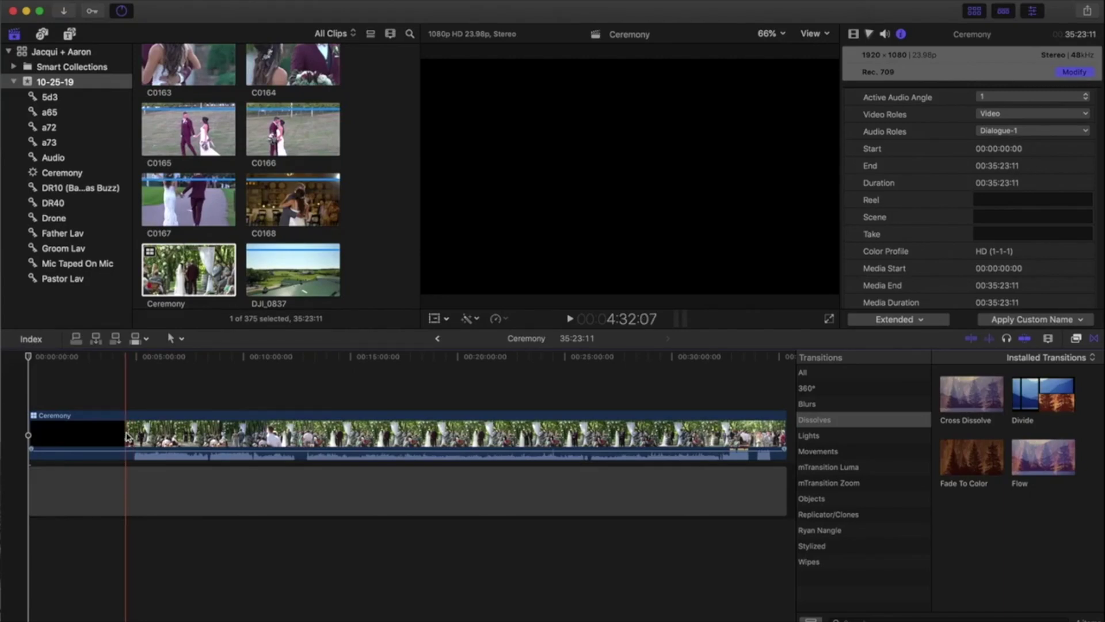
pyautogui.doubleClick(127, 437)
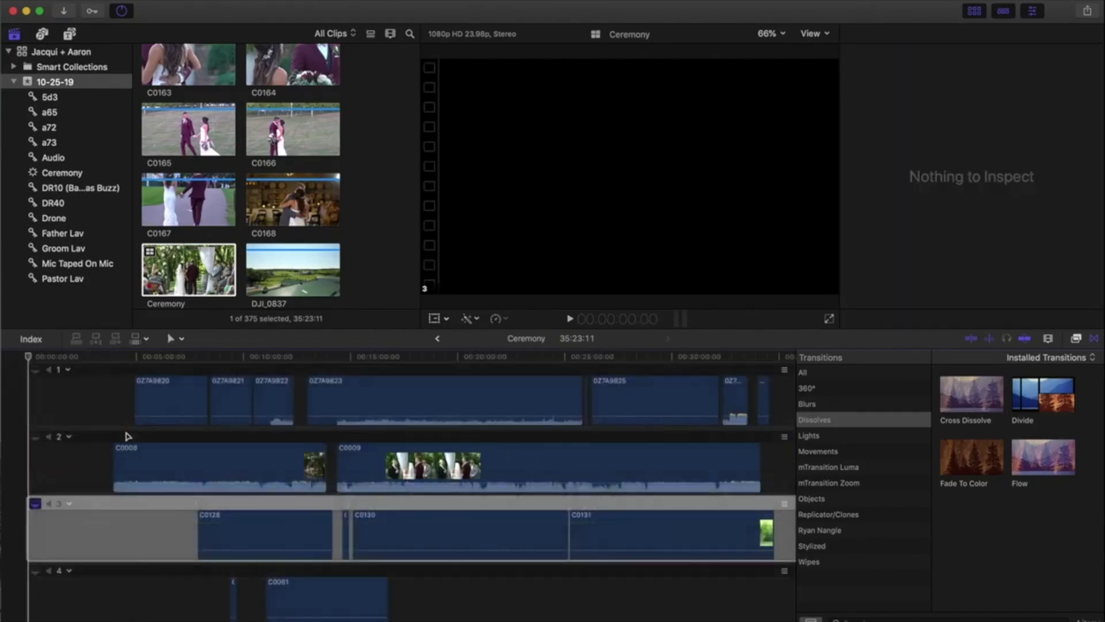
# Select TASCAM_0248S12 on angle 5, then connect it beneath the multicam in the Ceremony project
pyautogui.scroll(-3, 152, 546)
pyautogui.click(149, 604)
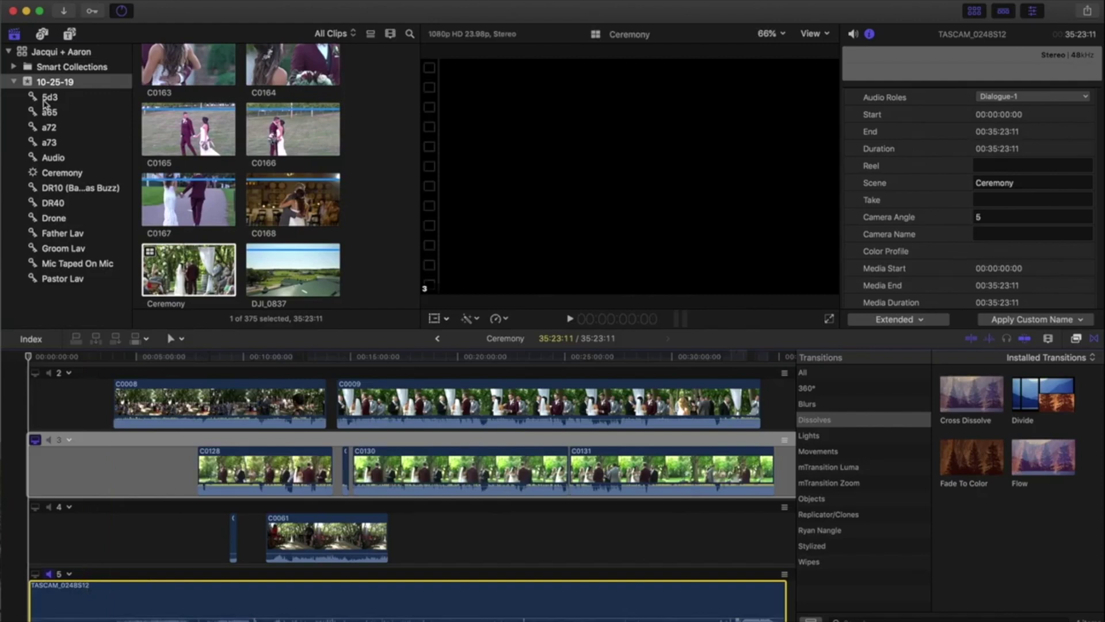
pyautogui.scroll(10, 165, 130)
pyautogui.scroll(15, 336, 187)
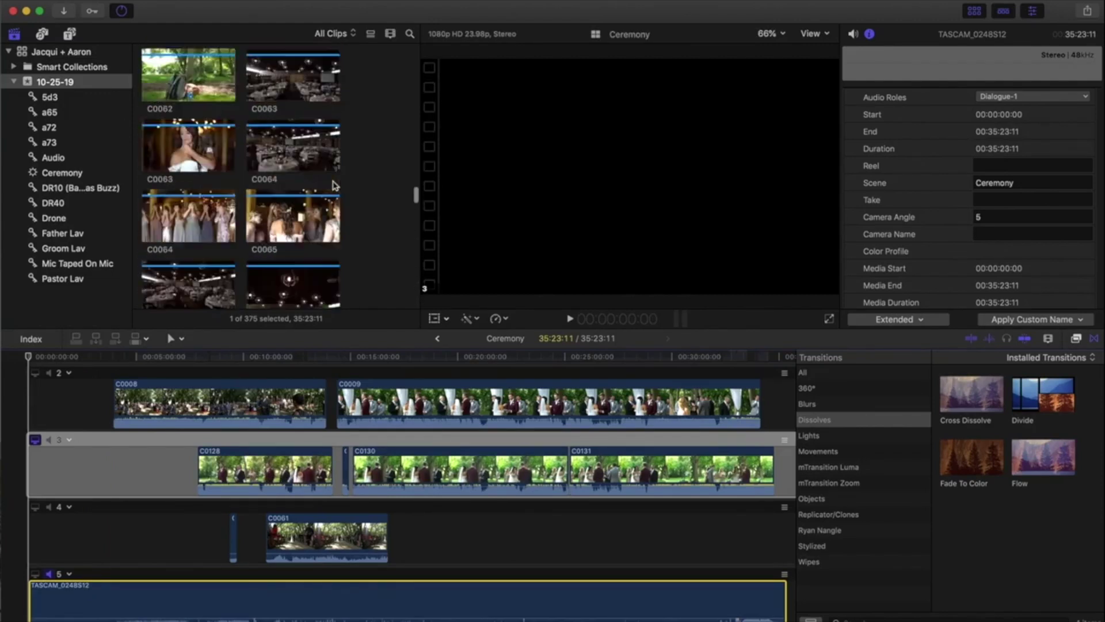
pyautogui.doubleClick(173, 101)
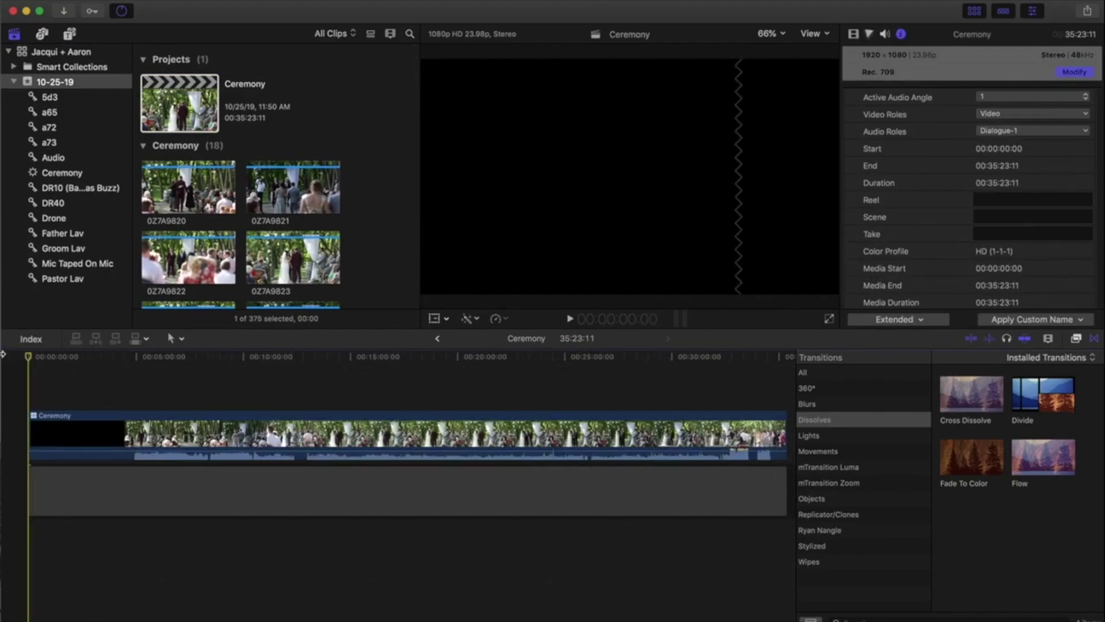
pyautogui.press('q')
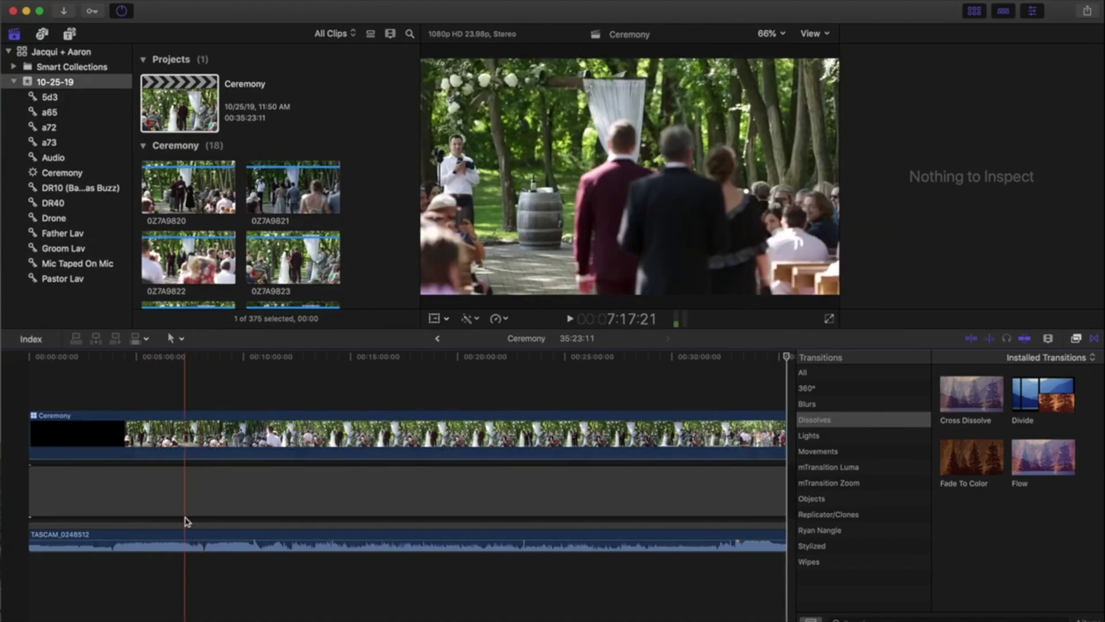
pyautogui.click(113, 369)
# Reopen the Ceremony project, select its multicam clip, and show the four angles in the Angle Viewer
pyautogui.doubleClick(162, 427)
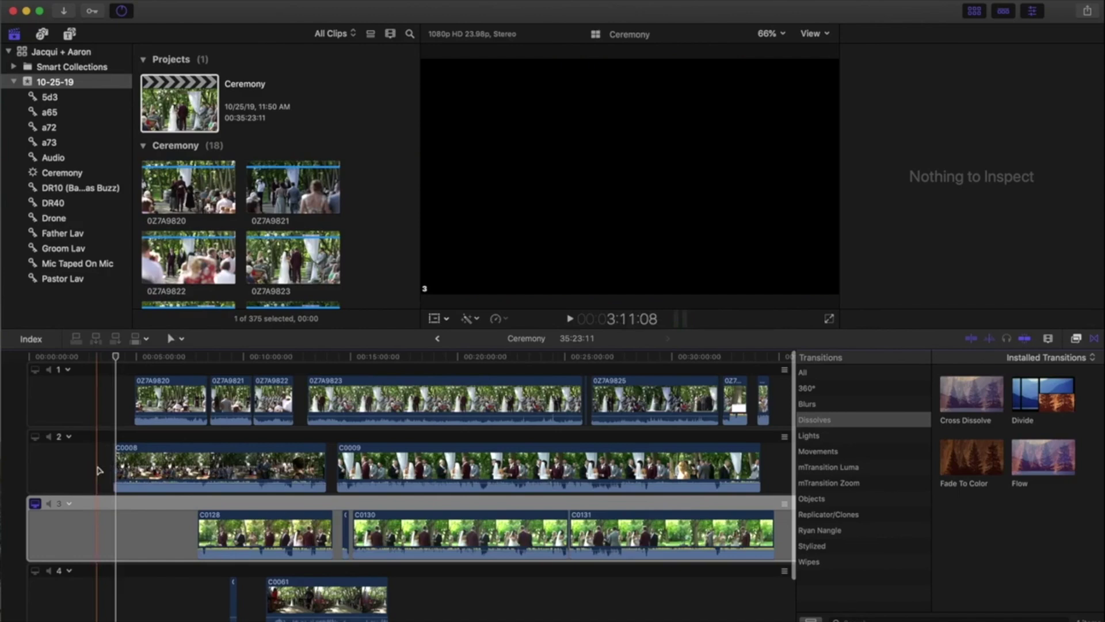
pyautogui.click(177, 93)
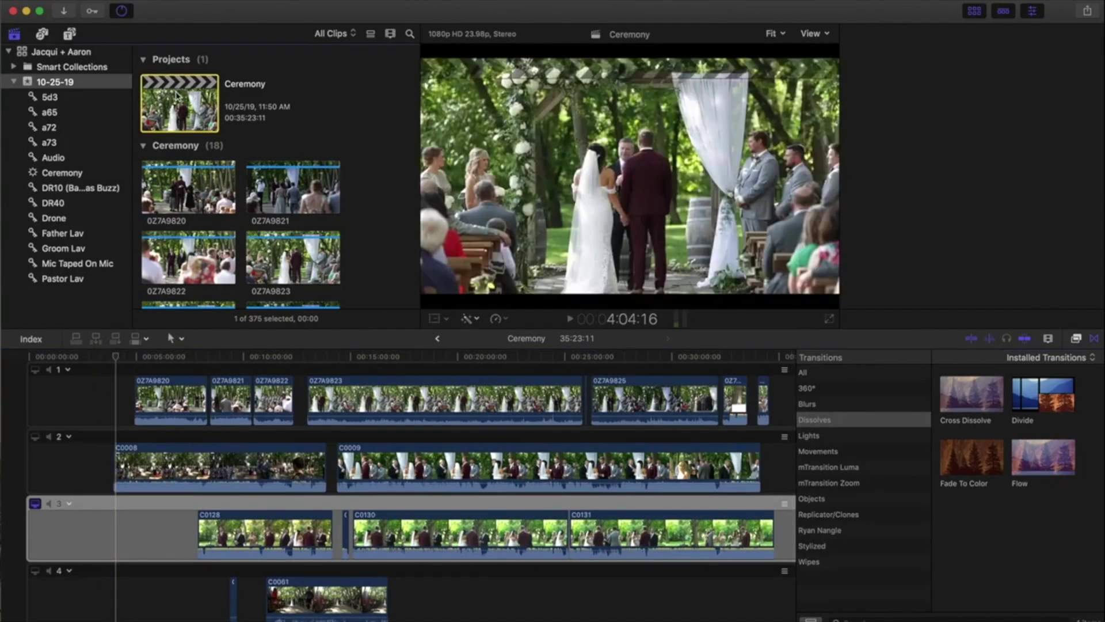
pyautogui.doubleClick(177, 94)
pyautogui.click(81, 422)
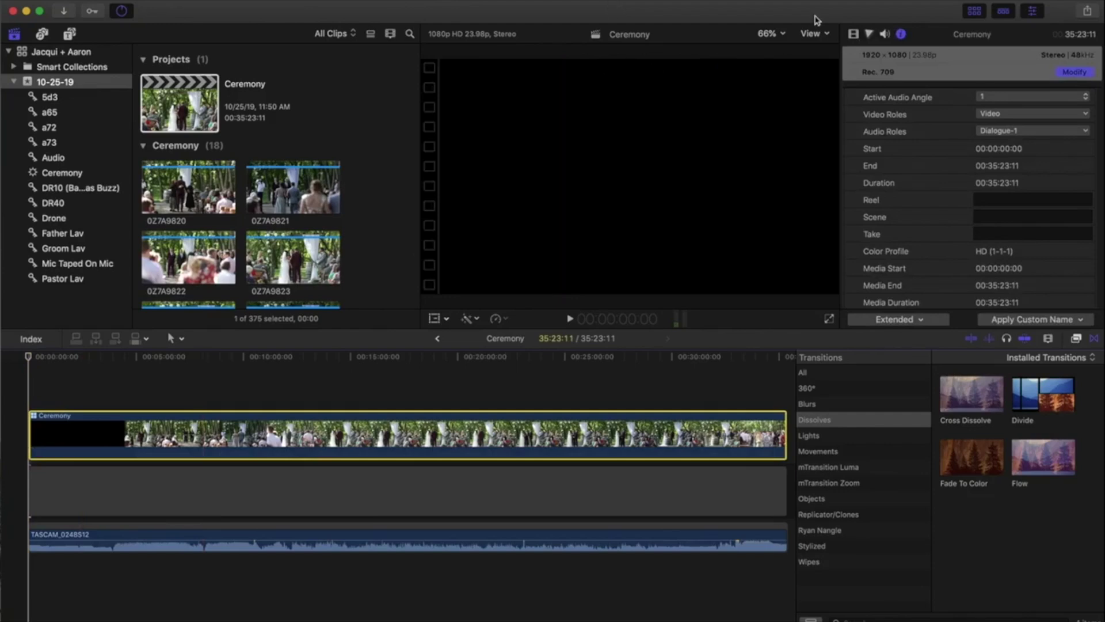
pyautogui.click(817, 35)
pyautogui.click(825, 74)
# Widen the Angle Viewer, enable video-only switching, and cut the Ceremony clip's picture to angle 2
pyautogui.moveTo(420, 33); pyautogui.dragTo(226, 28)
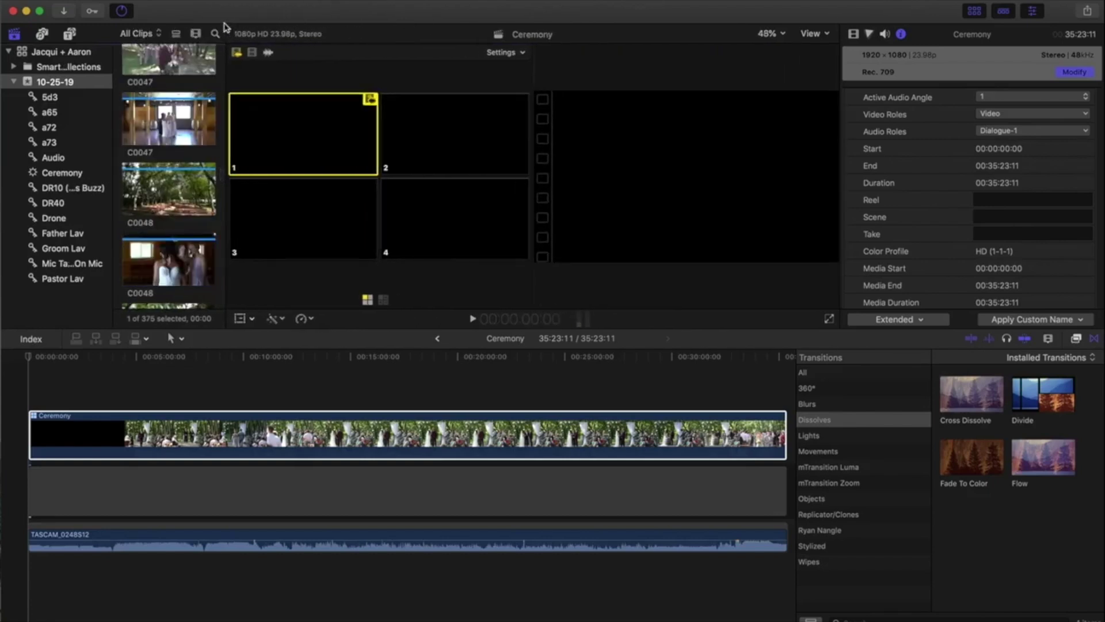
pyautogui.click(251, 52)
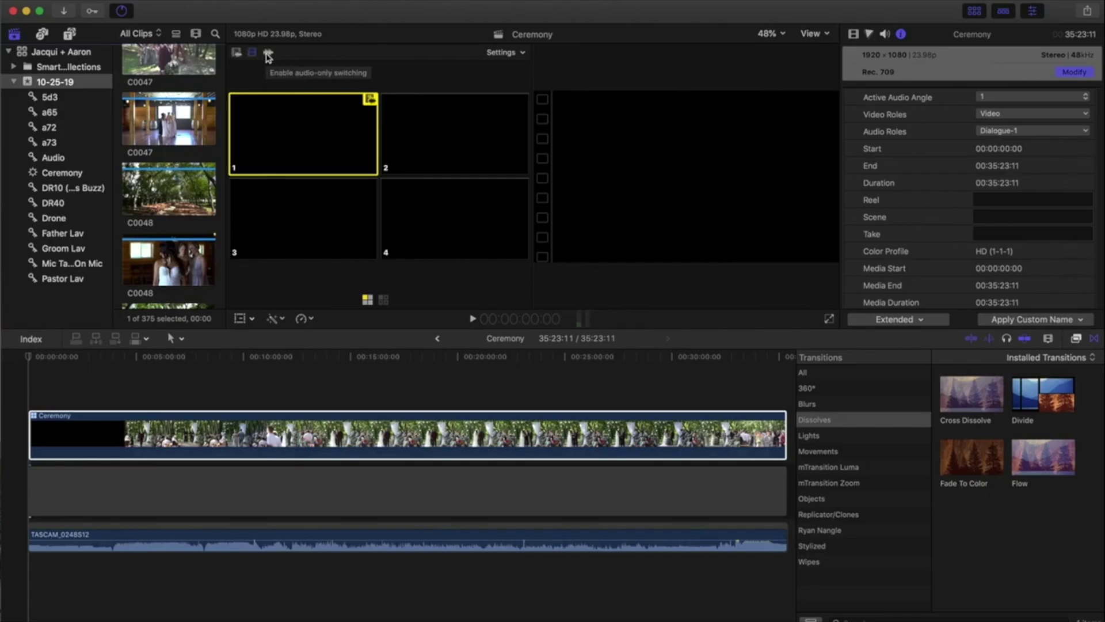
pyautogui.click(110, 391)
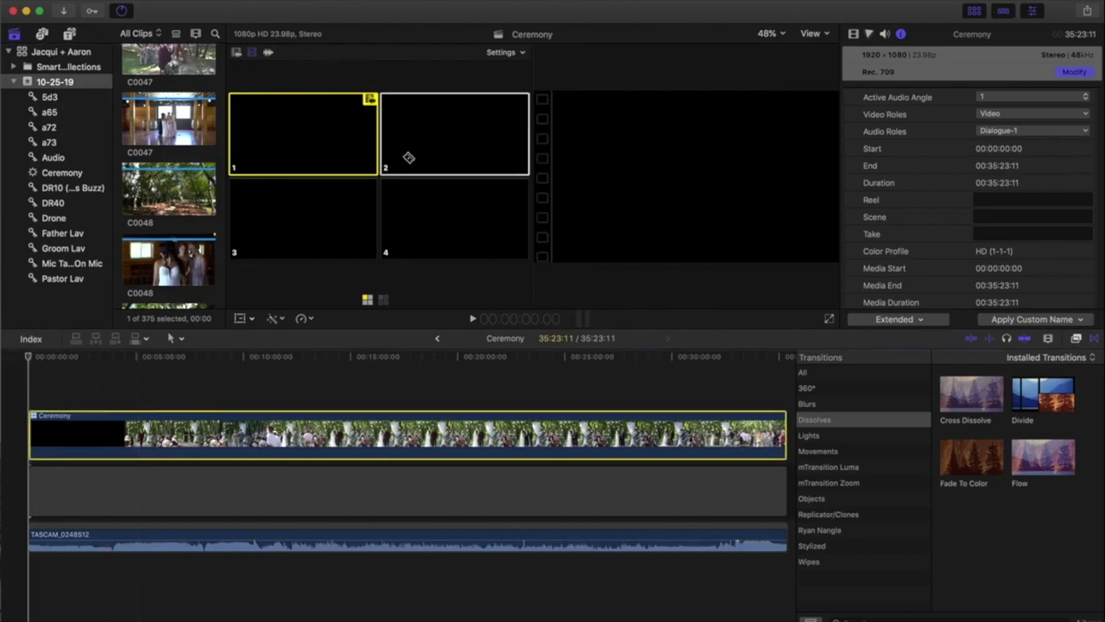
pyautogui.click(435, 138)
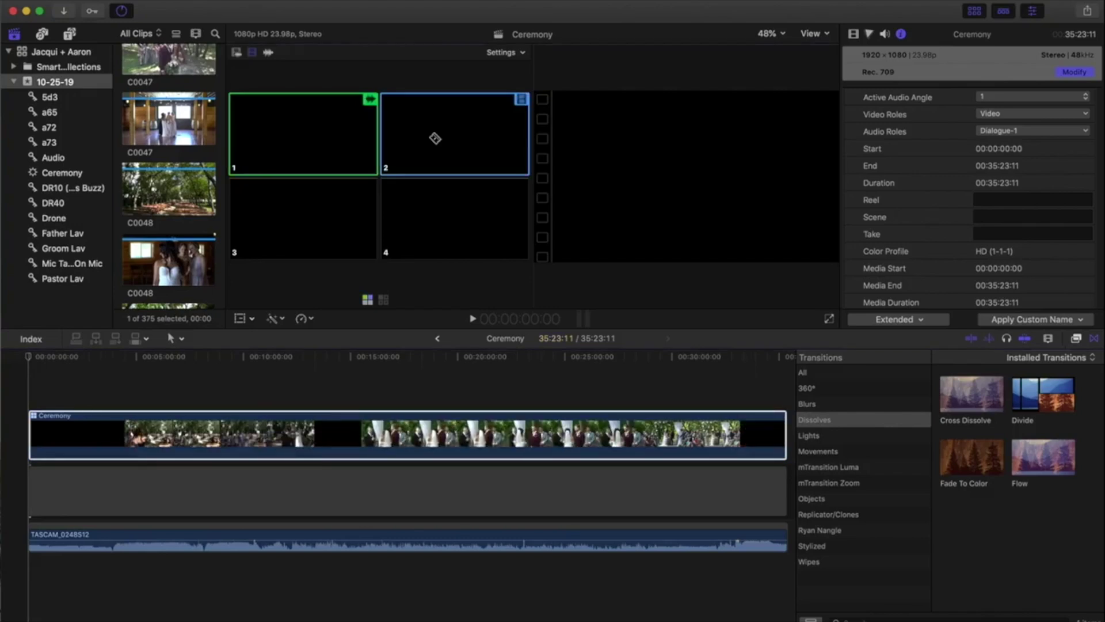
# Play through the footage and stop near 5:07:04, stepping back a couple of frames
pyautogui.moveTo(101, 358); pyautogui.dragTo(120, 360)
pyautogui.press('space')
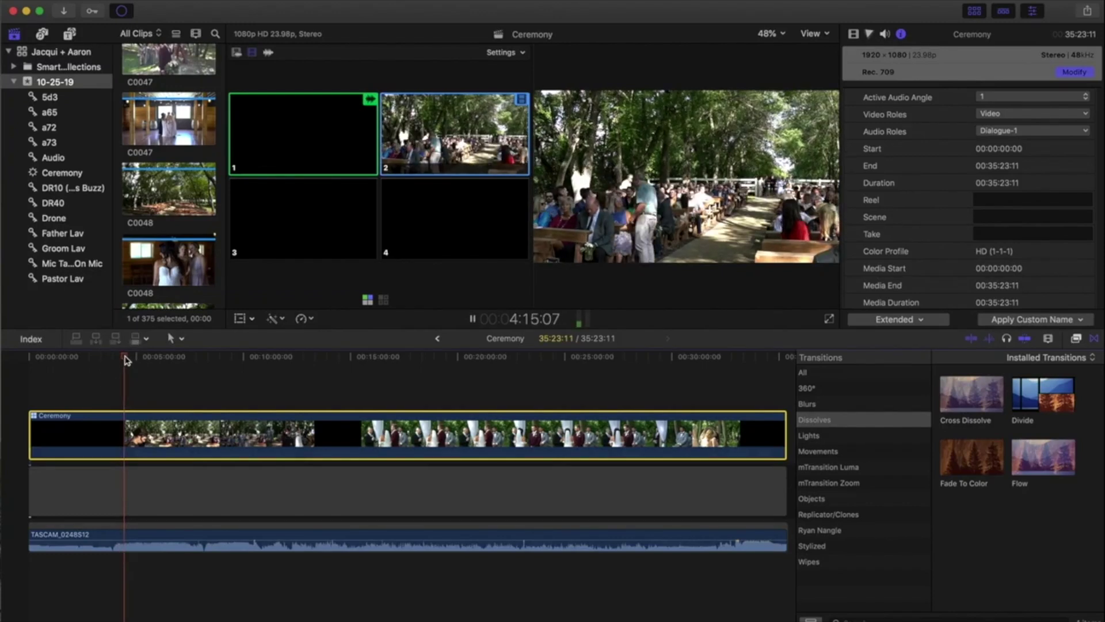
pyautogui.moveTo(125, 359); pyautogui.dragTo(133, 359)
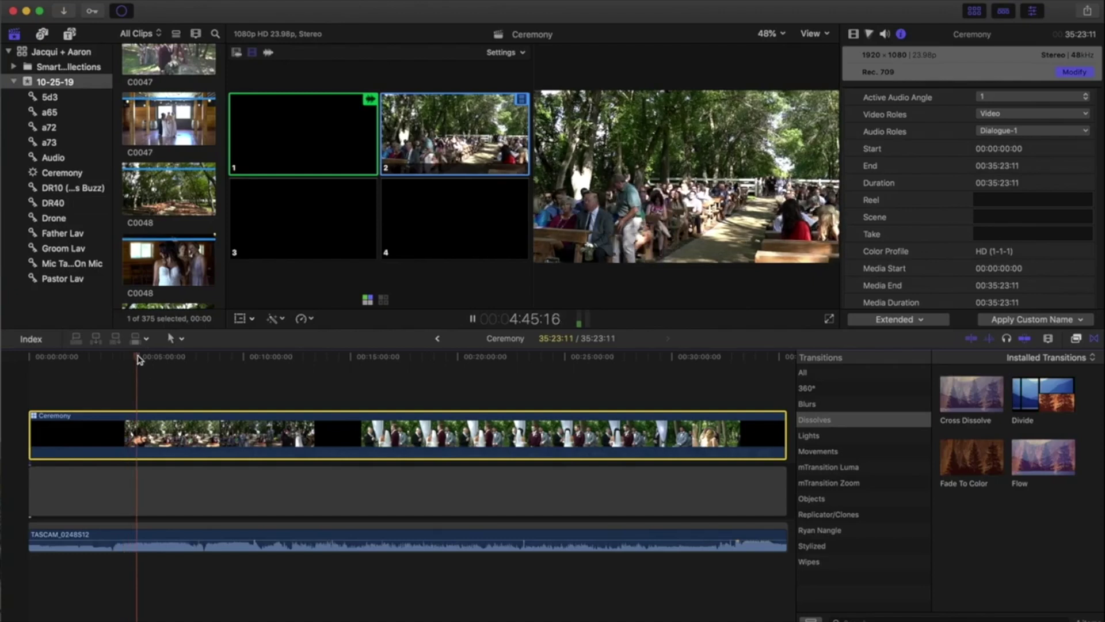
pyautogui.click(143, 360)
pyautogui.press('space')
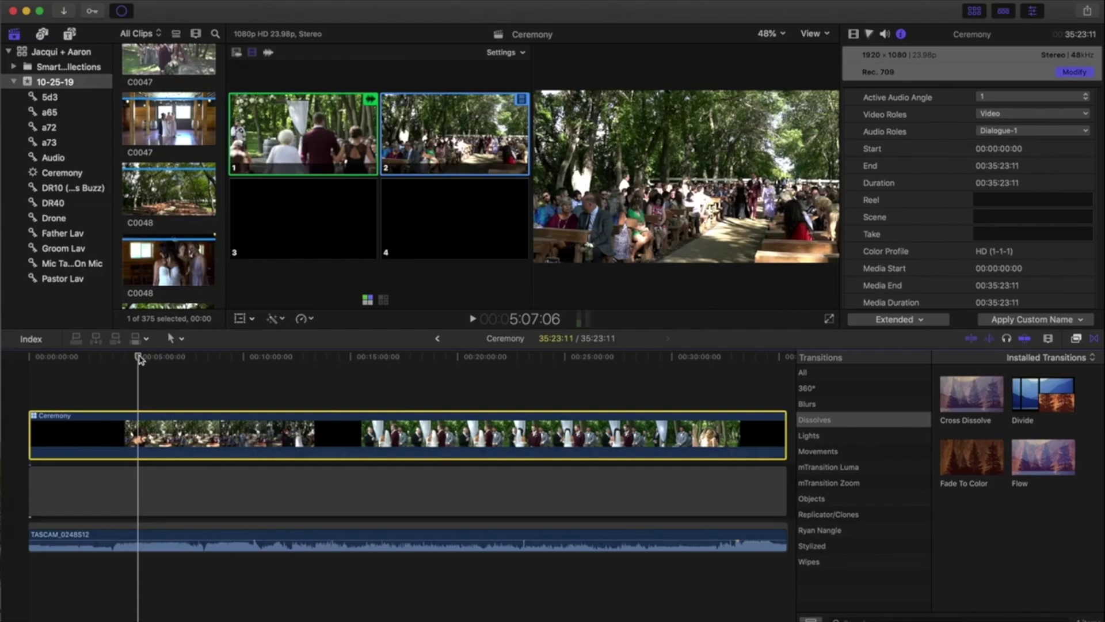
pyautogui.press('Left')
pyautogui.press('Left')
# Blade the Ceremony clip and TASCAM audio at the playhead, then undo a trial range deletion
pyautogui.click(139, 432)
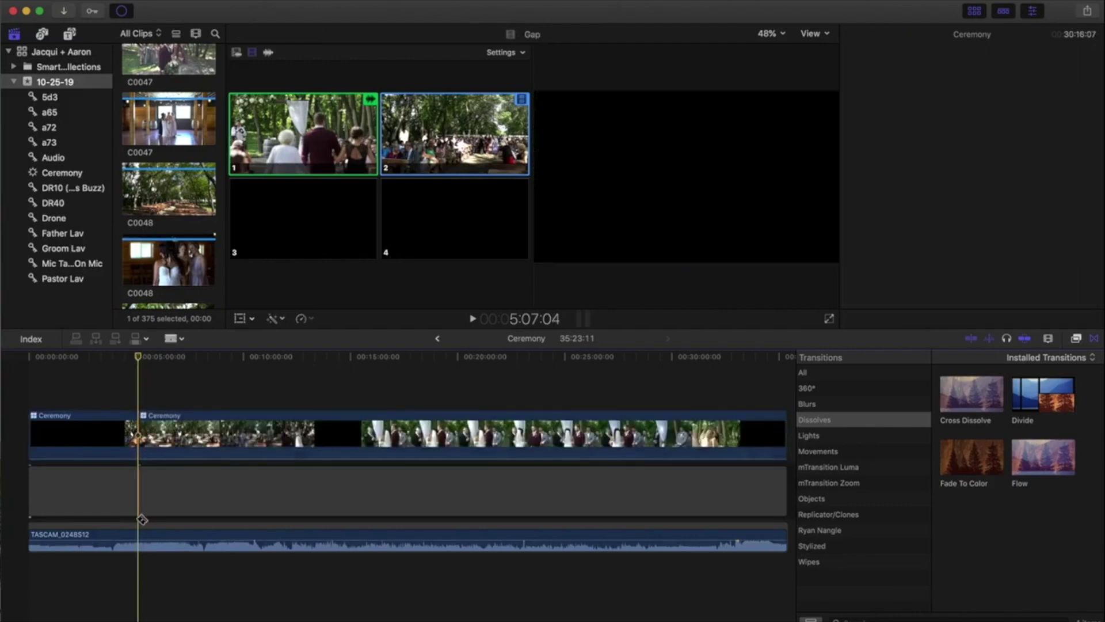
pyautogui.click(135, 537)
pyautogui.press('r')
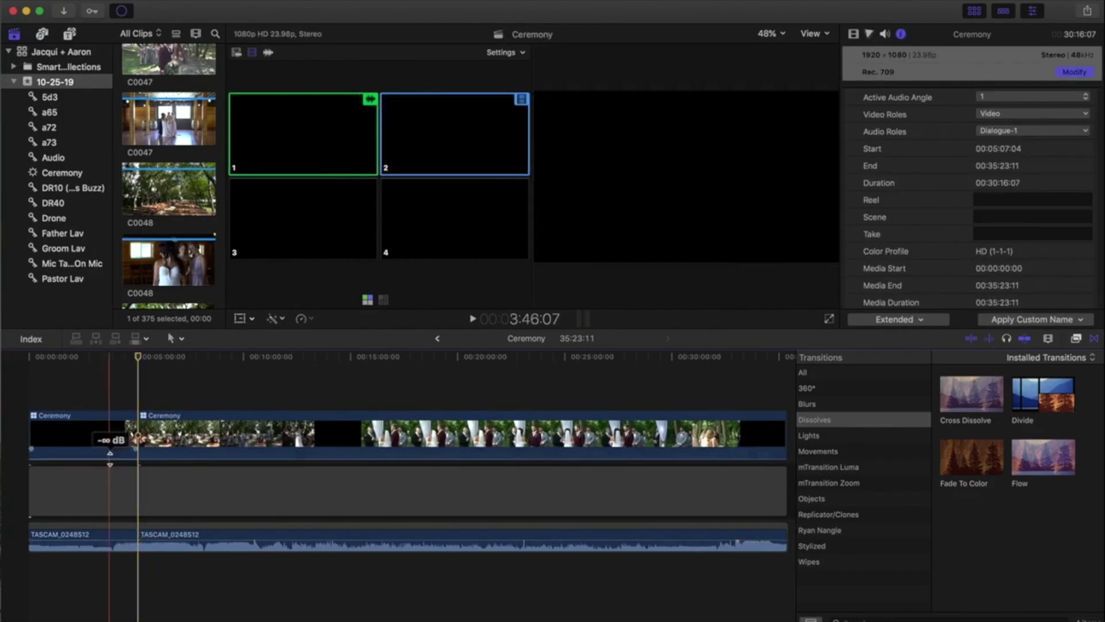
pyautogui.moveTo(140, 488); pyautogui.dragTo(29, 490)
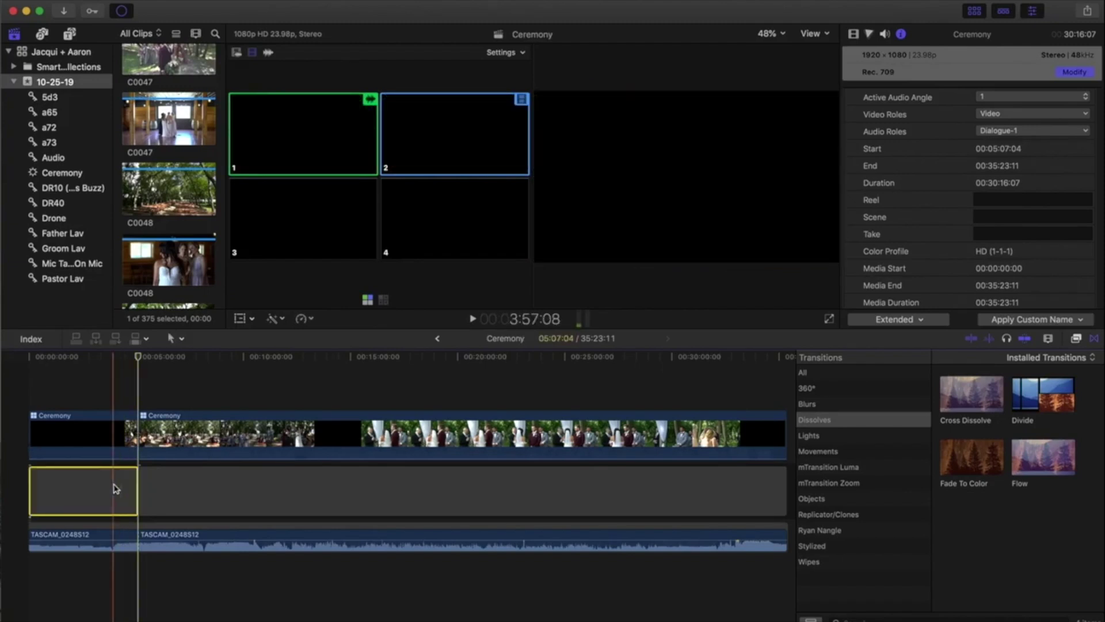
pyautogui.press('Delete')
pyautogui.press('a')
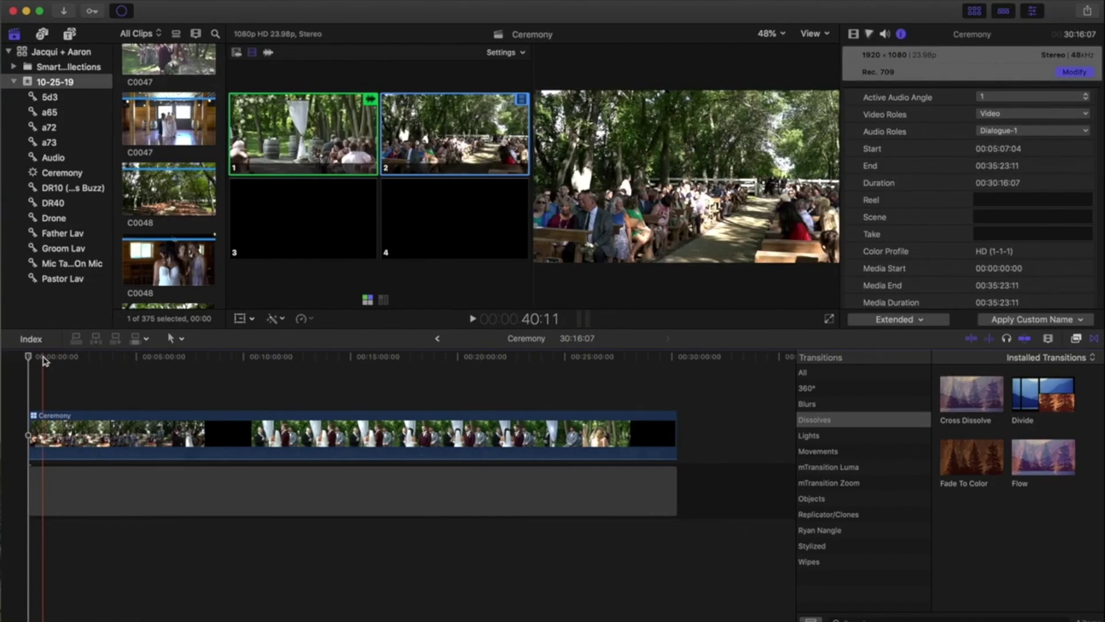
pyautogui.press('super+z')
# Delete the first TASCAM clip and empty Ceremony clip, and move the ceremony segment to 00:00:00:00
pyautogui.click(81, 538)
pyautogui.press('Delete')
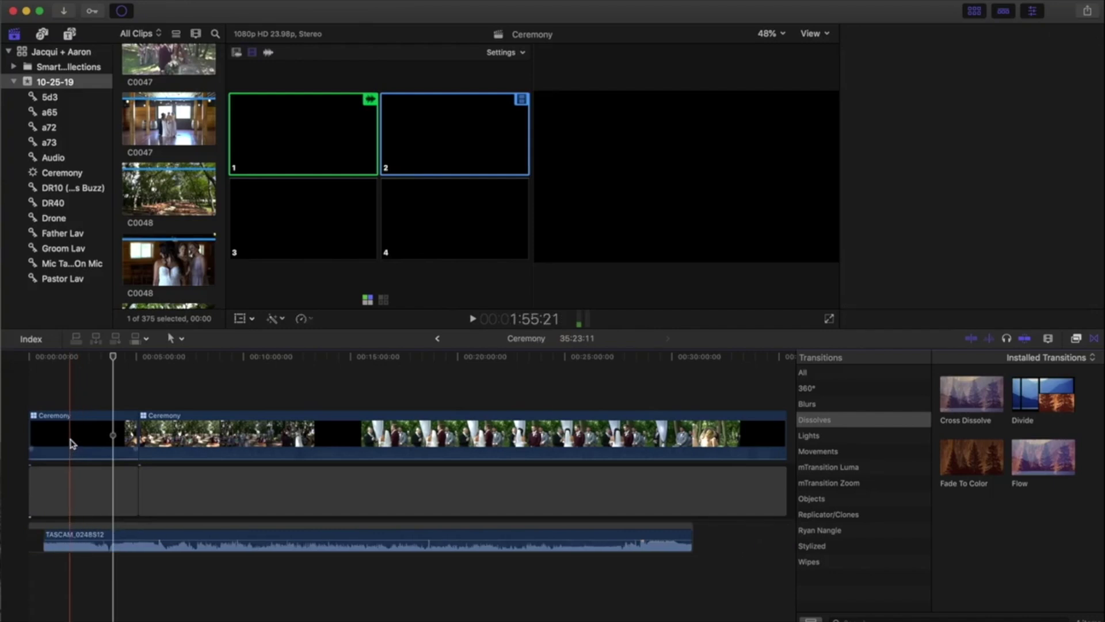
pyautogui.click(73, 442)
pyautogui.press('Delete')
pyautogui.moveTo(167, 444); pyautogui.dragTo(57, 444)
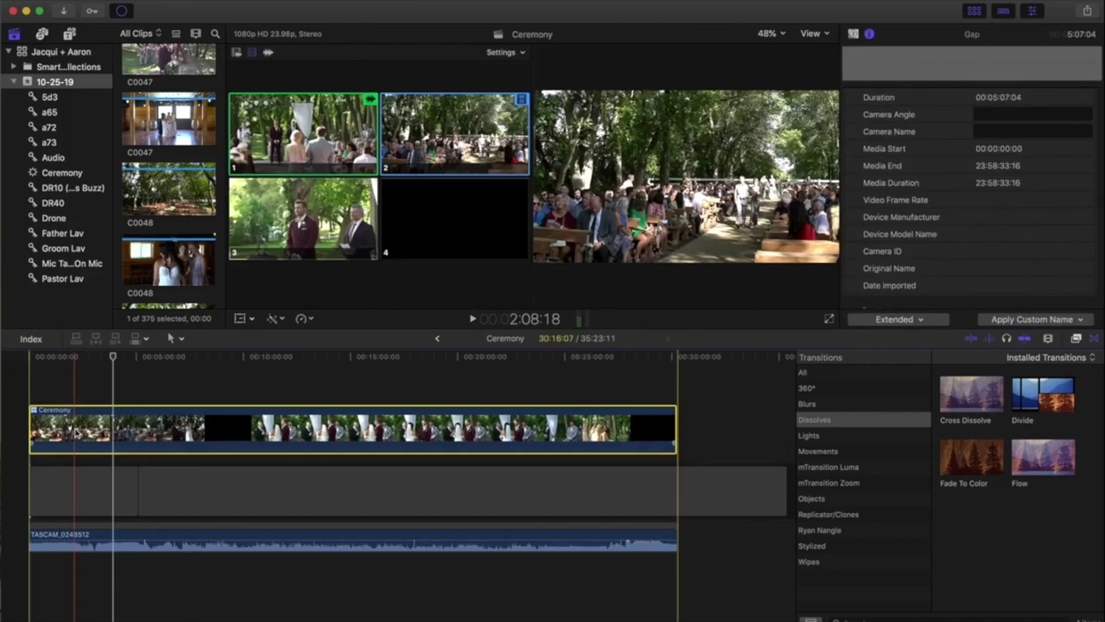
pyautogui.click(5, 355)
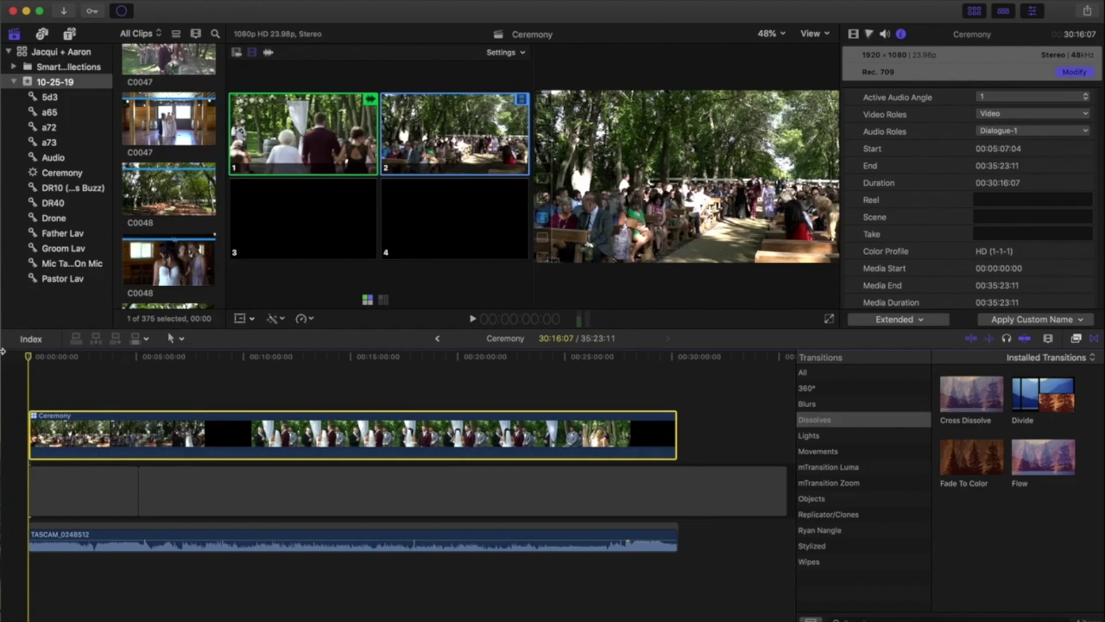
# Mute the computer's sound, play from the start, and cut to angle 1
pyautogui.press('XF86AudioRaiseVolume')
pyautogui.press('XF86AudioLowerVolume')
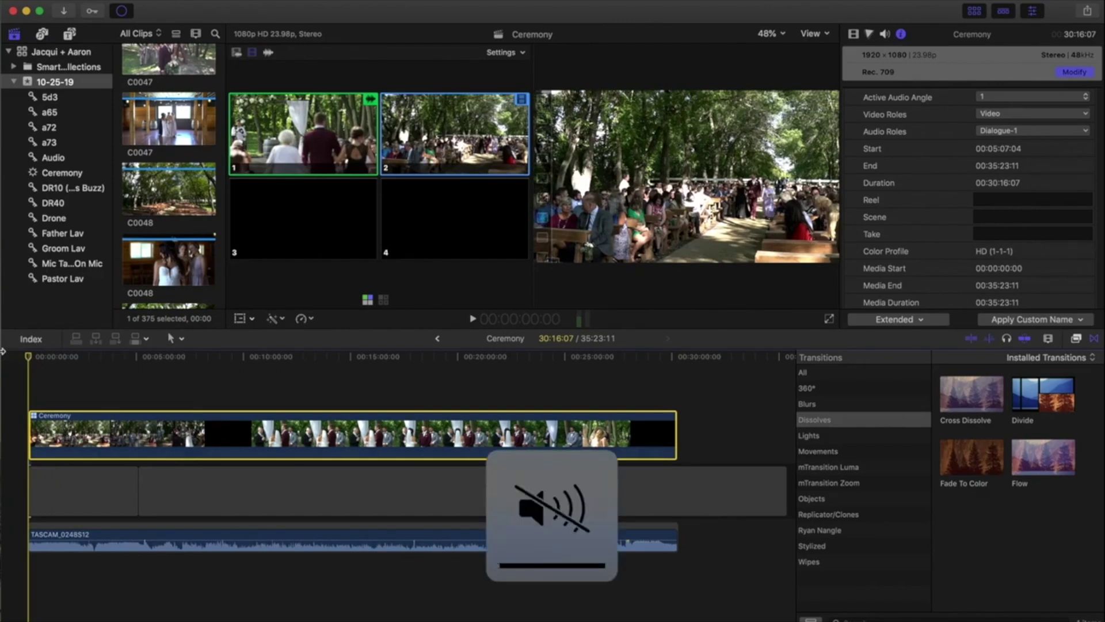
pyautogui.press('space')
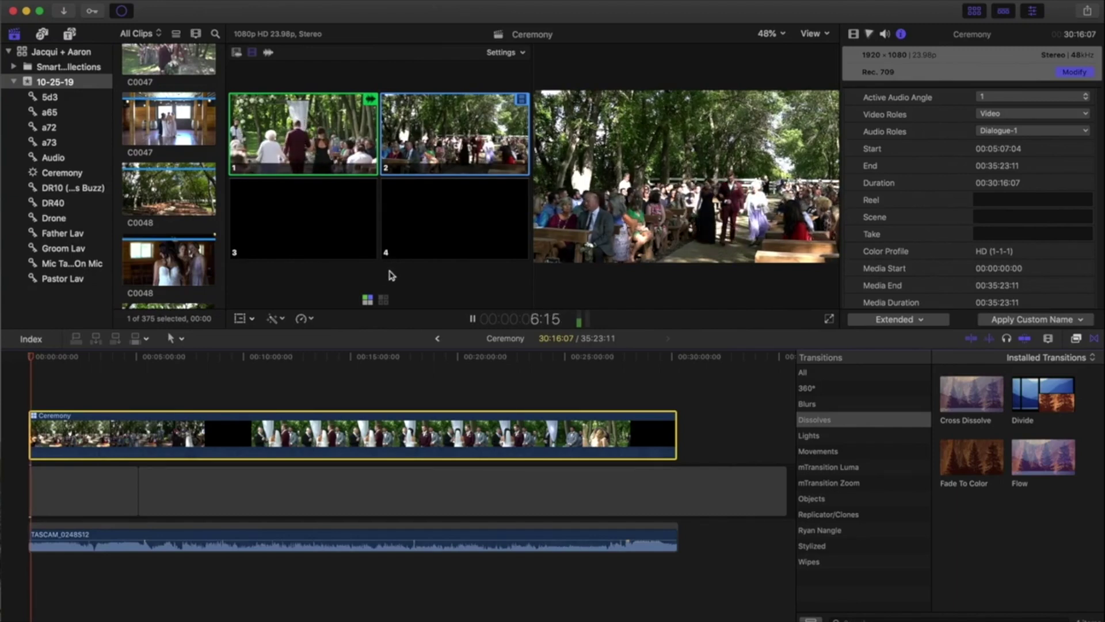
pyautogui.click(384, 301)
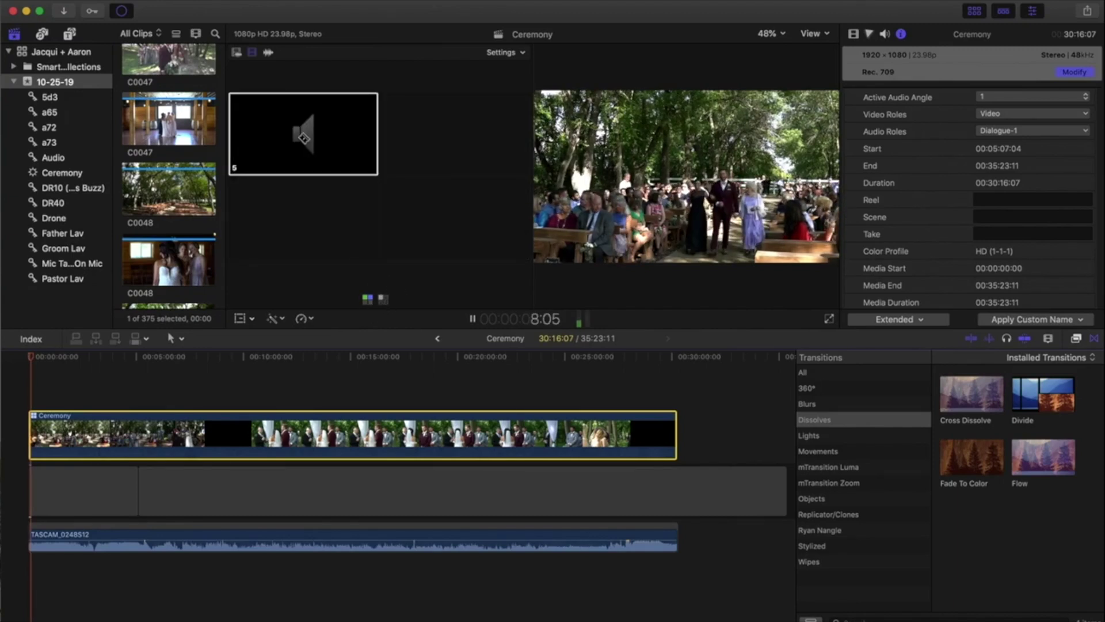
pyautogui.click(366, 298)
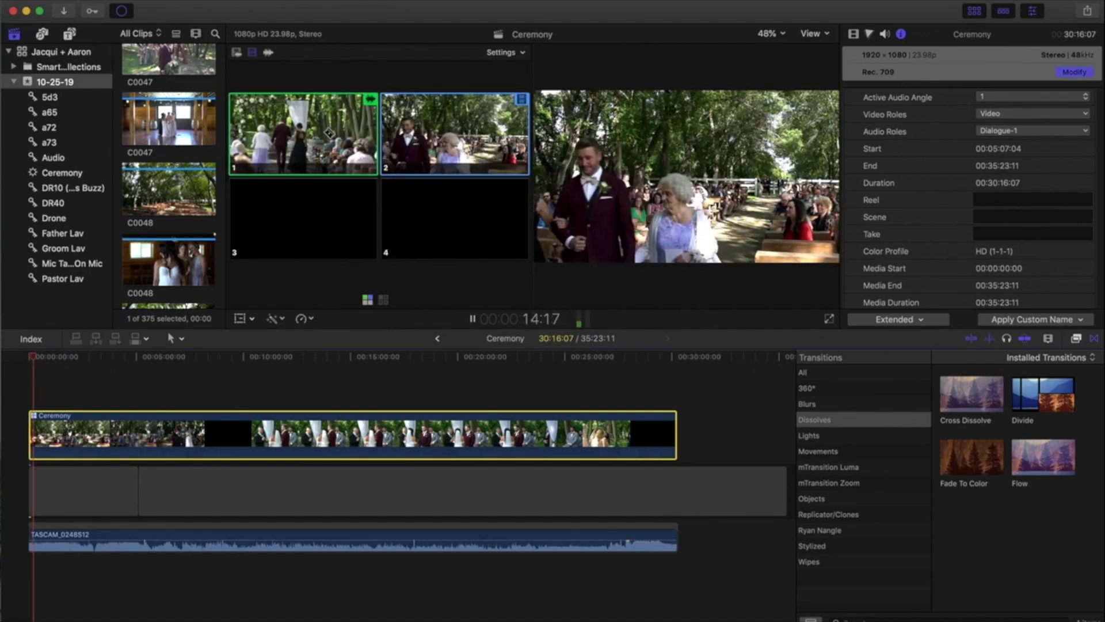
pyautogui.click(328, 134)
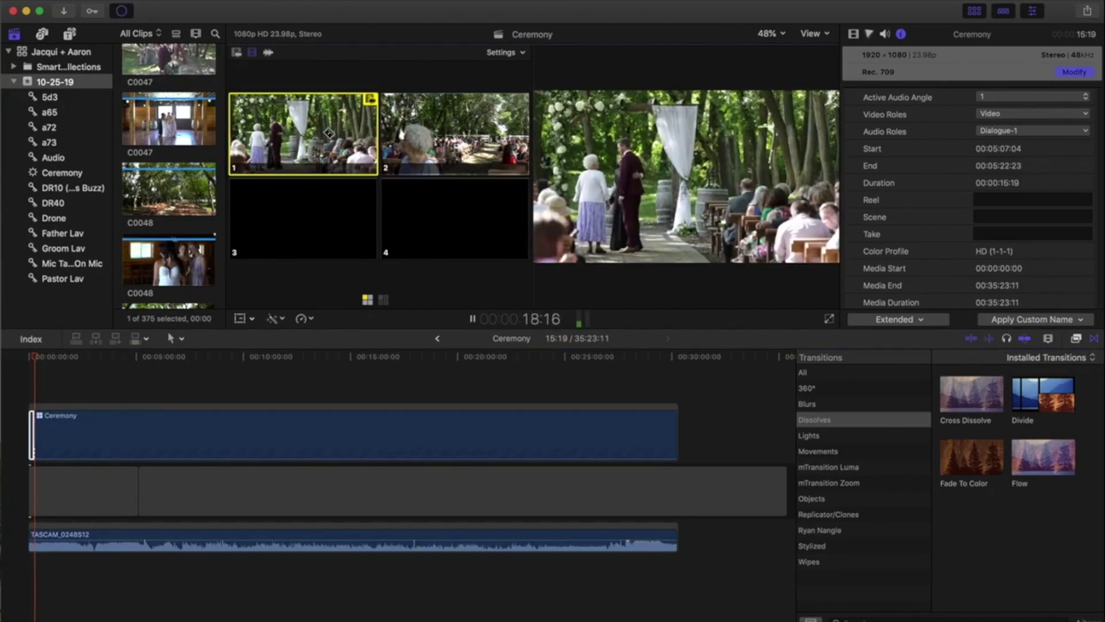
# Cut to angle 2, the crowd shot, and set the viewer zoom to Fit
pyautogui.press('super+equal')
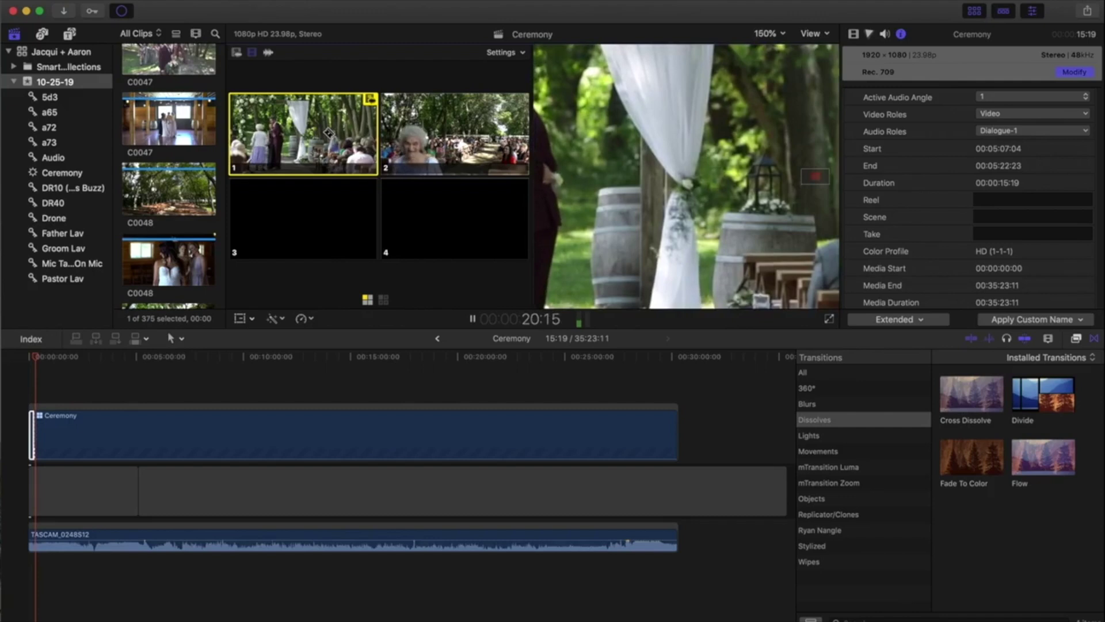
pyautogui.press('super+minus')
pyautogui.press('super+minus')
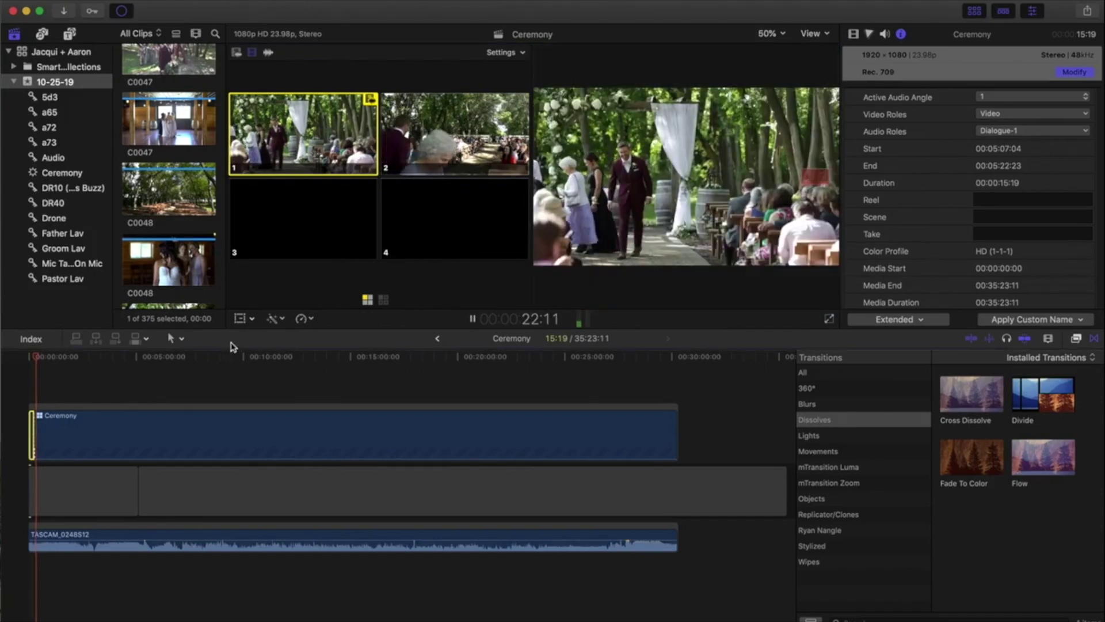
pyautogui.press('super+equal')
pyautogui.press('super+equal')
pyautogui.press('super+equal')
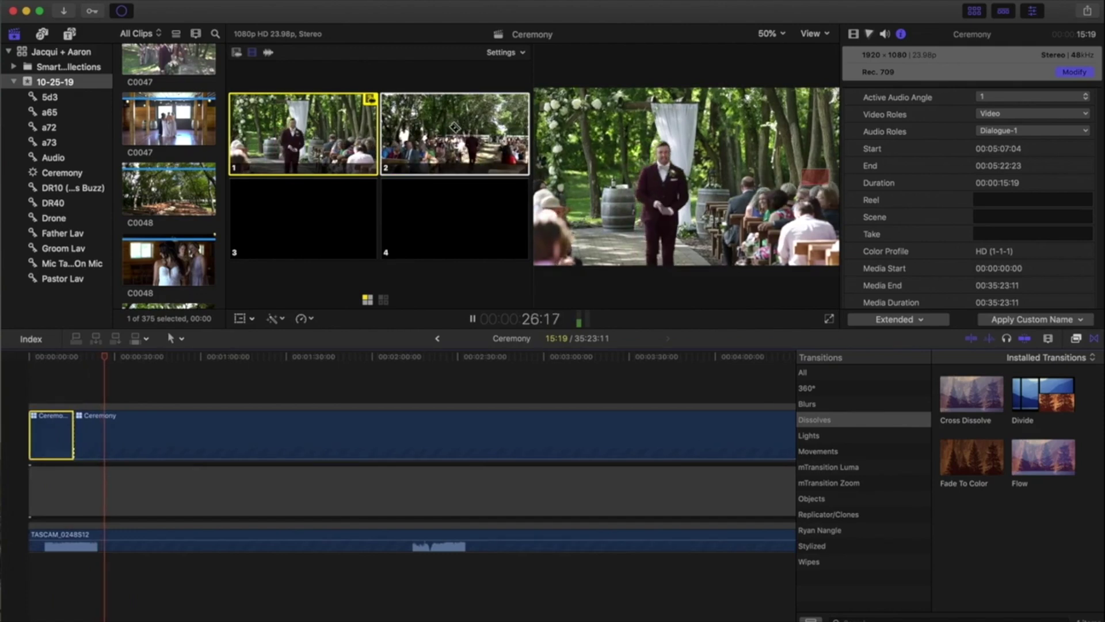
pyautogui.click(455, 127)
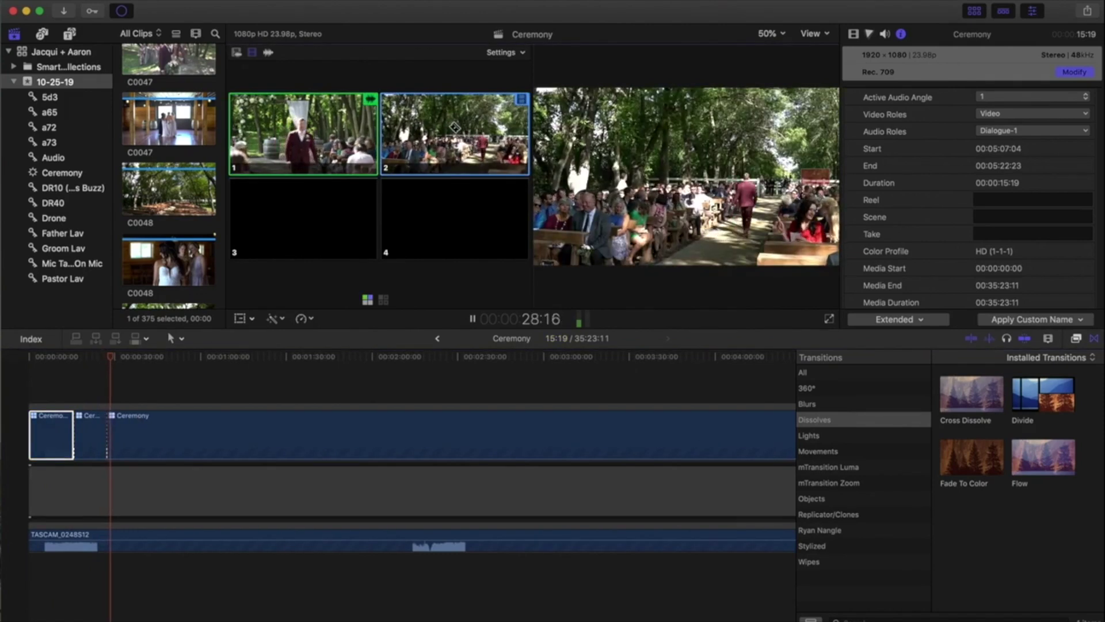
pyautogui.click(769, 33)
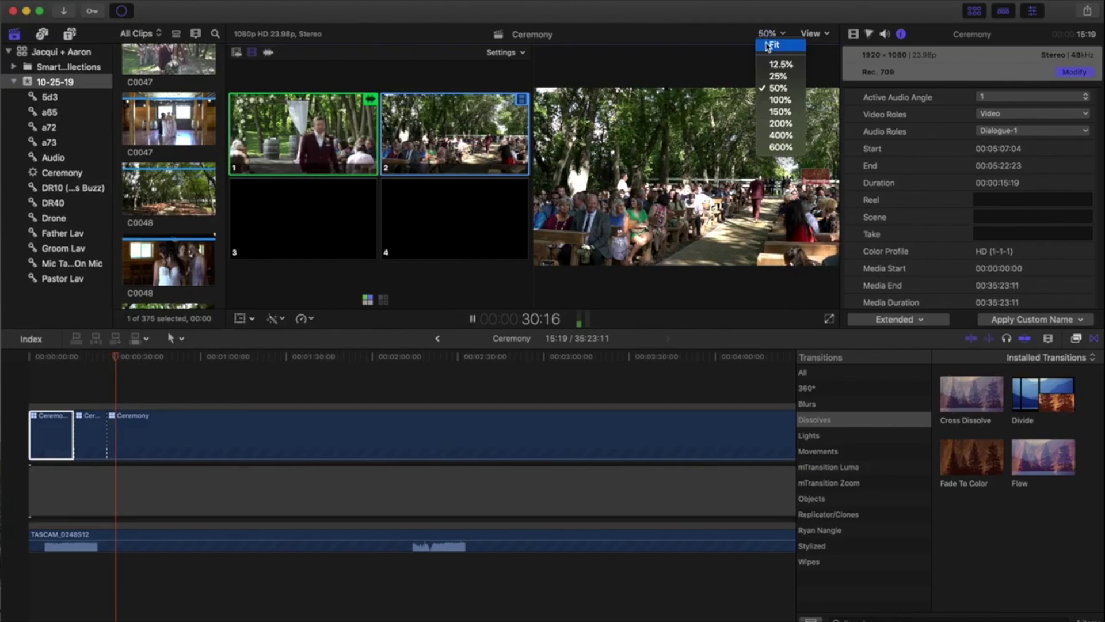
pyautogui.click(769, 46)
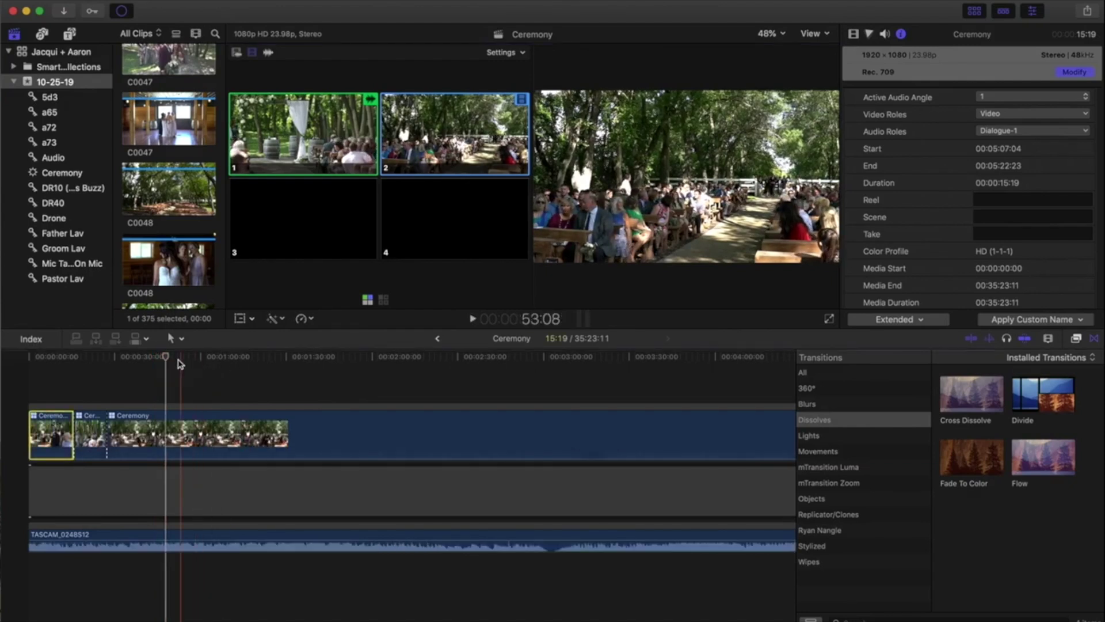
# Cut to angle 1 around 51 seconds, then to angle 2 a little later
pyautogui.moveTo(163, 360); pyautogui.dragTo(275, 360)
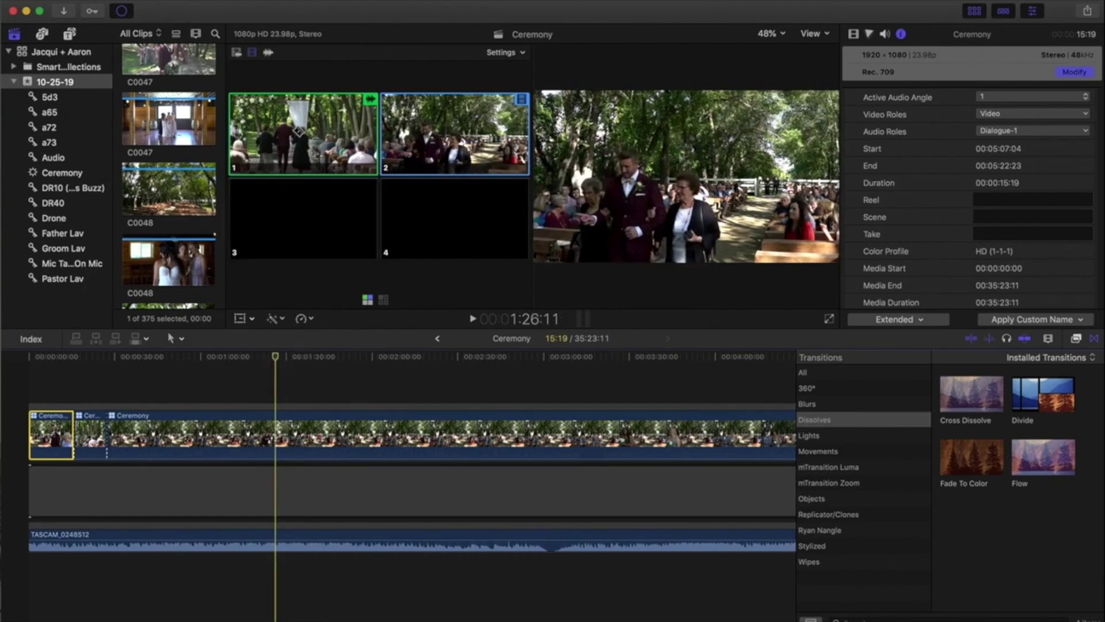
pyautogui.click(301, 134)
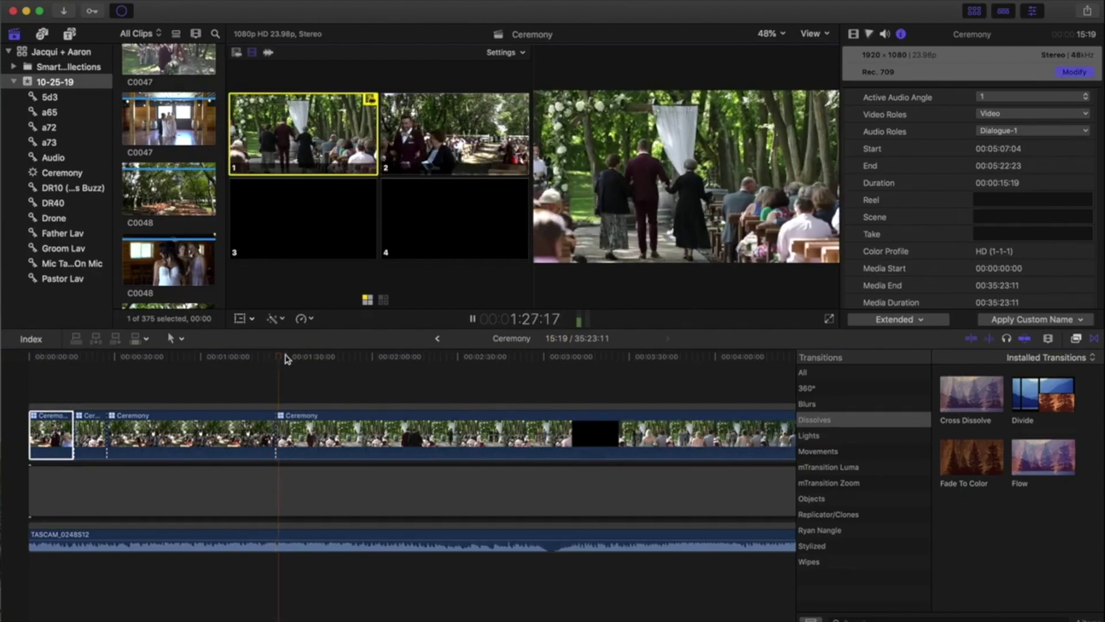
pyautogui.moveTo(286, 359); pyautogui.dragTo(316, 359)
pyautogui.click(296, 357)
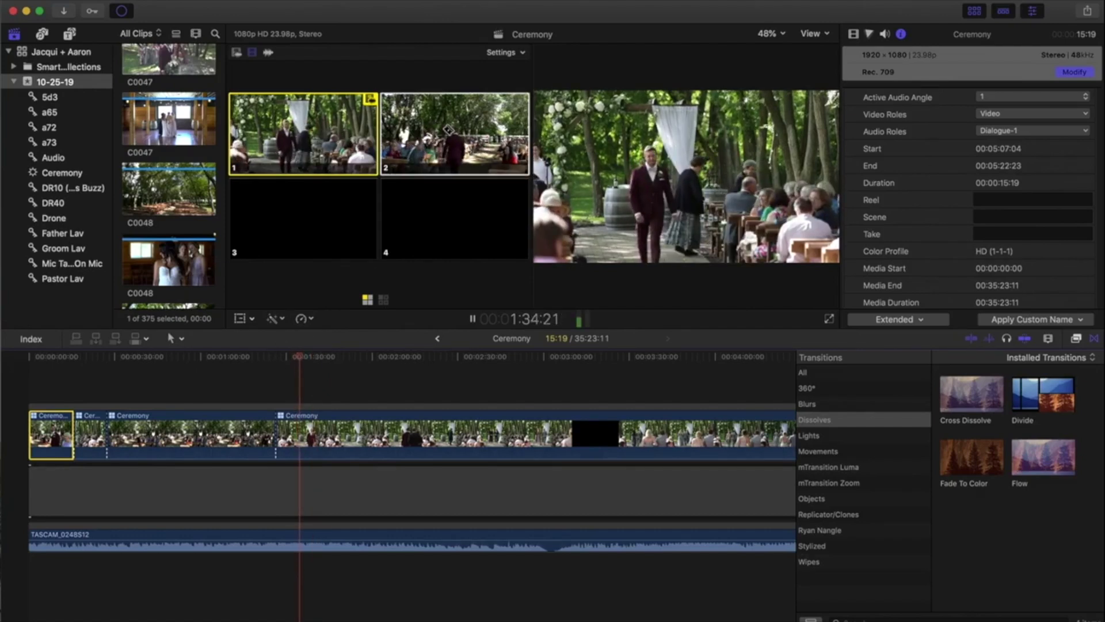
pyautogui.click(448, 129)
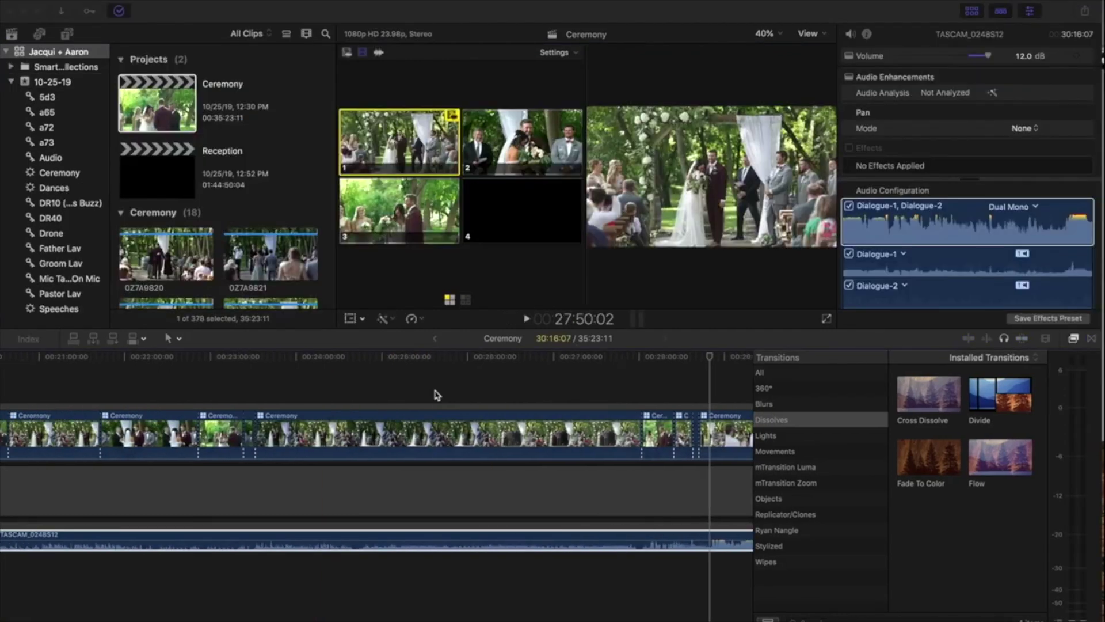
# Switch the segment at about 22:23 to angle 1 near the ceremony's end
pyautogui.hscroll(-5, 436, 395)
pyautogui.hscroll(10, 436, 395)
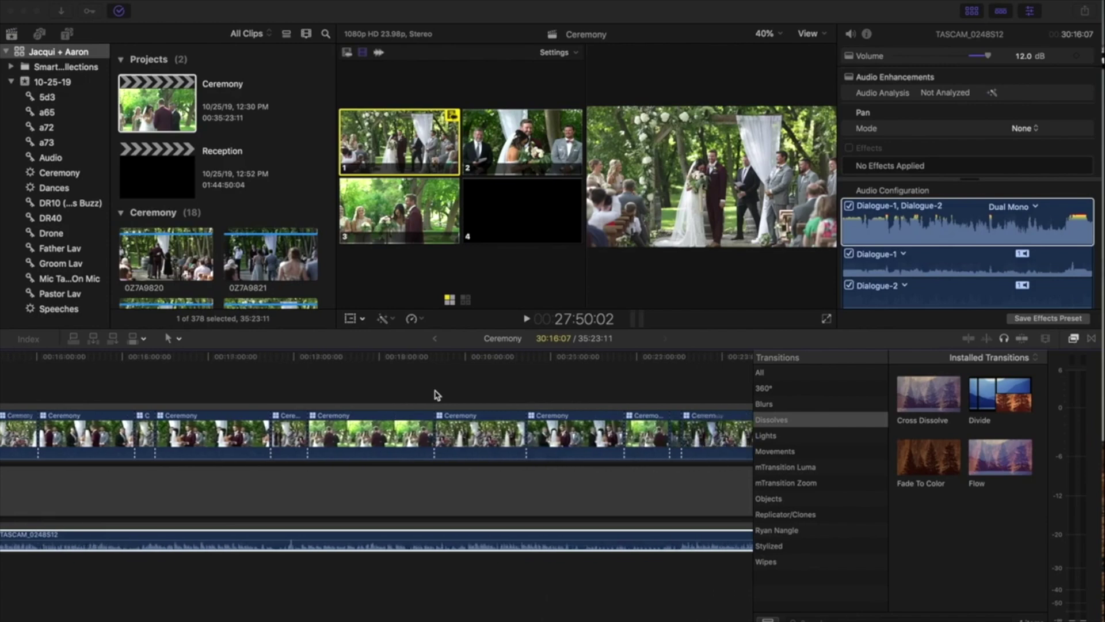
pyautogui.click(346, 353)
pyautogui.moveTo(345, 352)
pyautogui.mouseDown()
pyautogui.moveTo(380, 353)
pyautogui.moveTo(364, 354)
pyautogui.mouseUp()
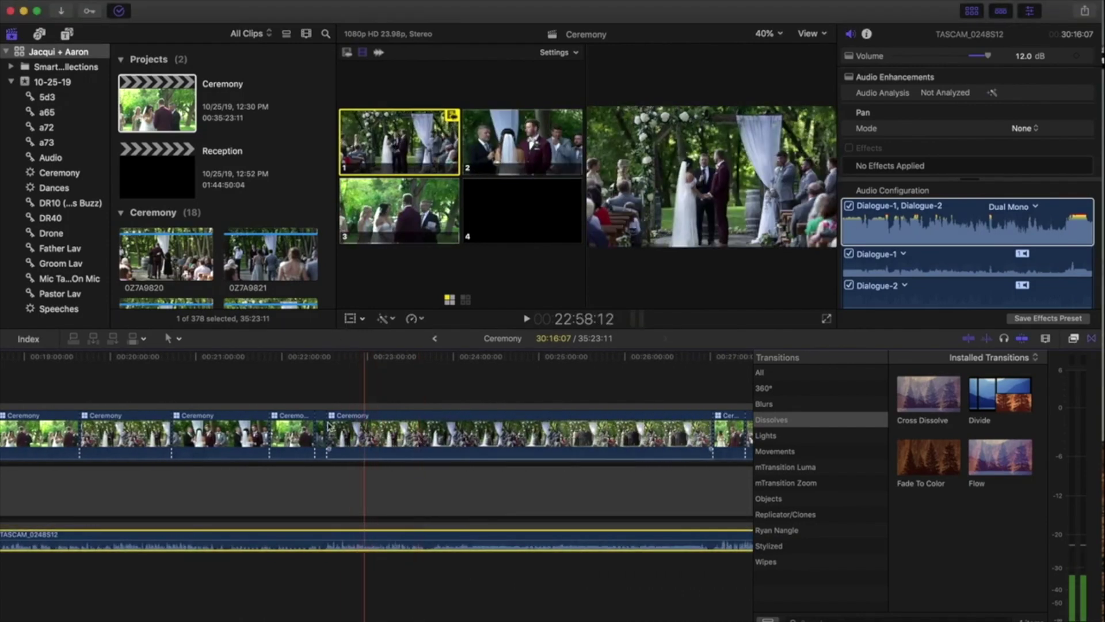
pyautogui.click(313, 438)
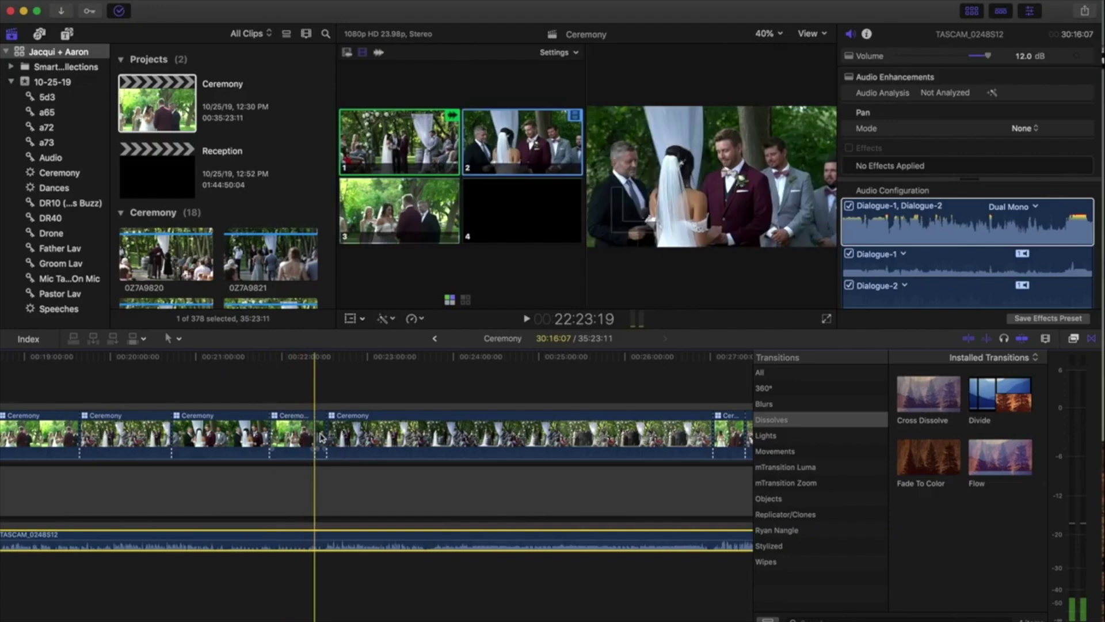
pyautogui.click(450, 437)
# Review the ending from 27:50, then zoom the timeline in with the playhead at 27:50:00
pyautogui.hscroll(5, 451, 420)
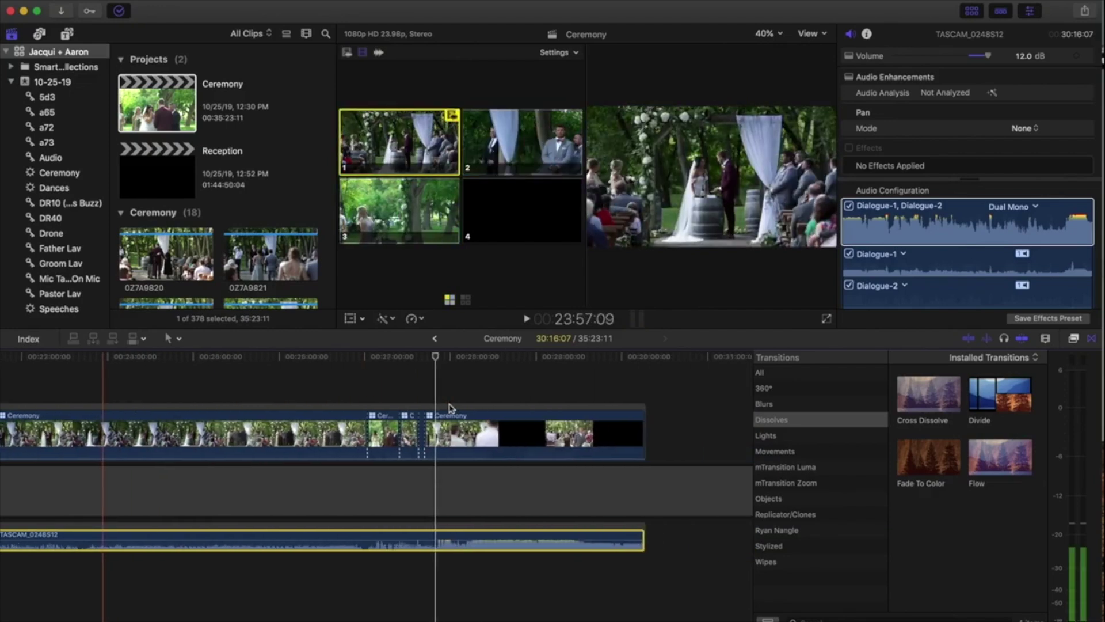
pyautogui.click(384, 361)
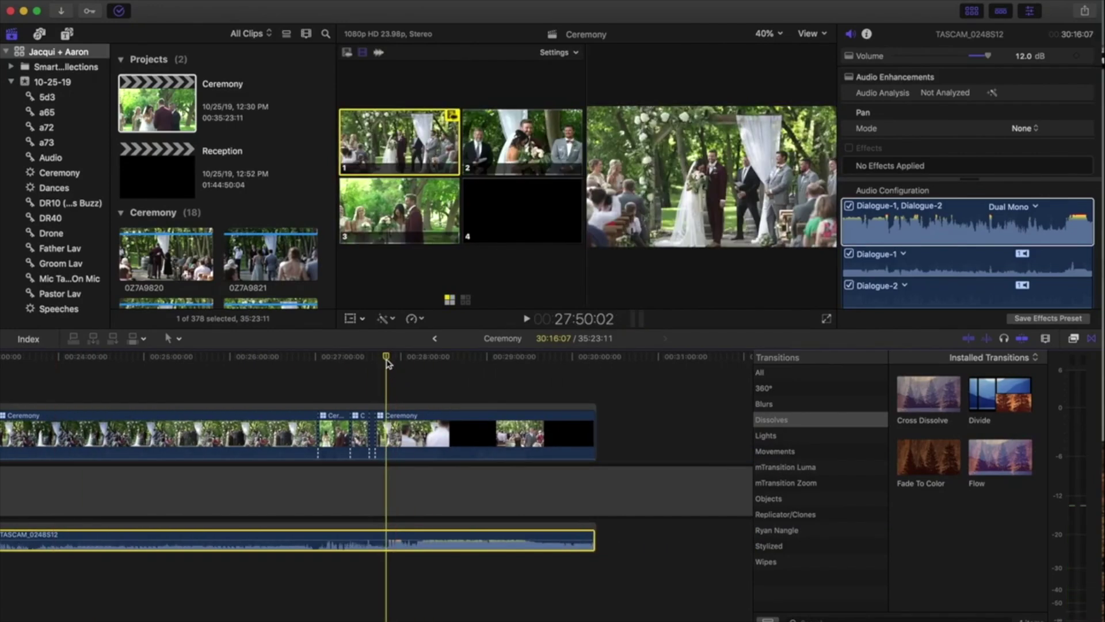
pyautogui.press('space')
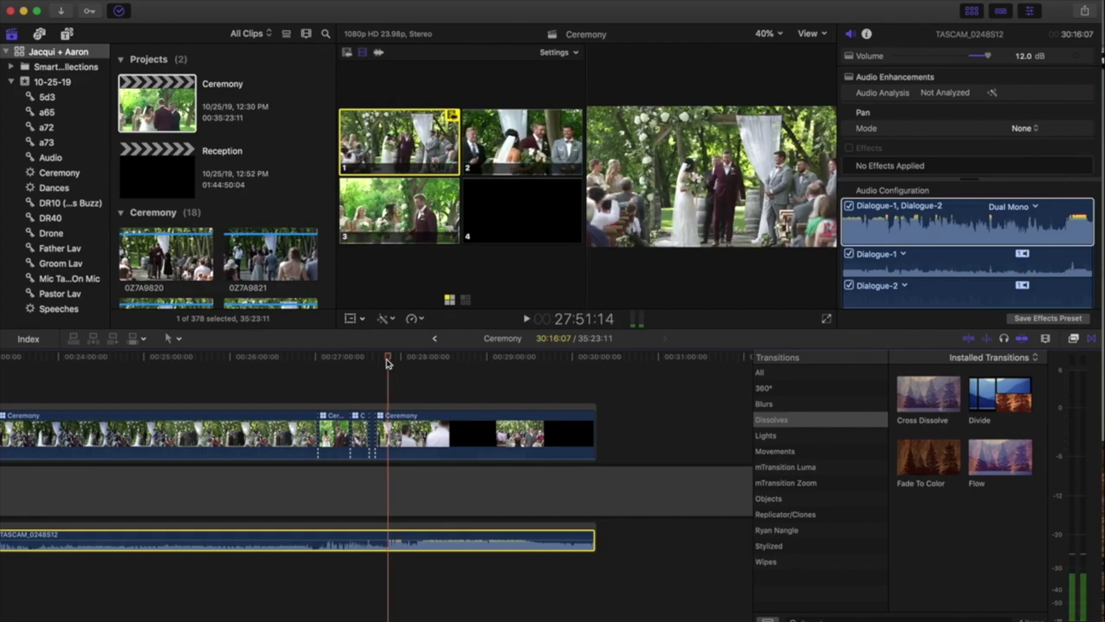
pyautogui.press('space')
pyautogui.press('super+equal')
pyautogui.click(382, 356)
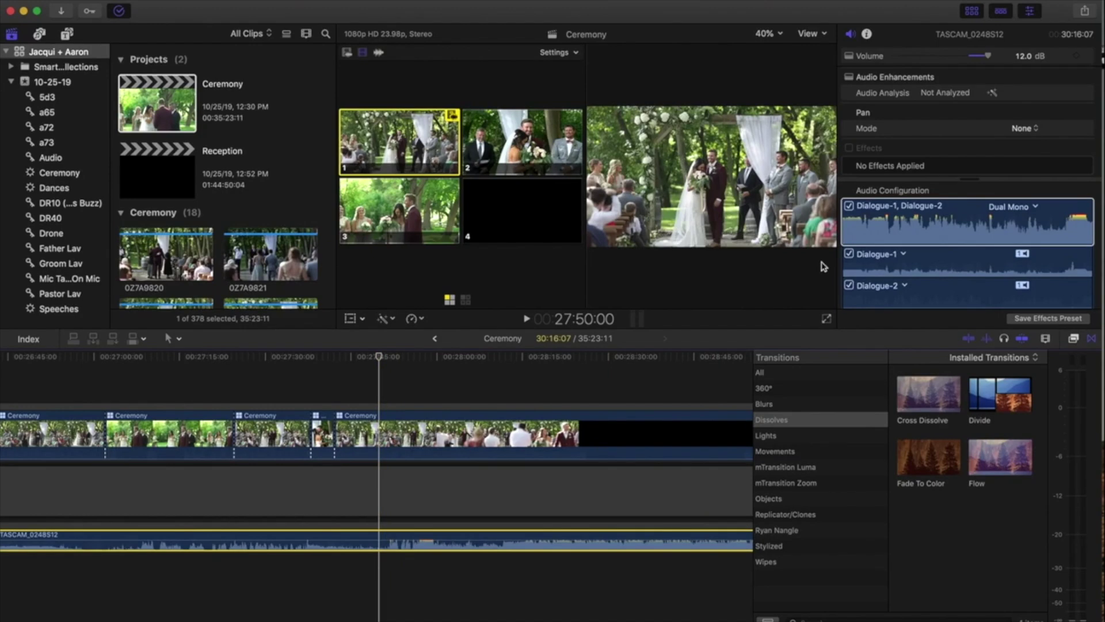
# Add two TASCAM volume keyframes near 27:50, lower the level there to 4.6 dB, and play it back
pyautogui.click(1077, 56)
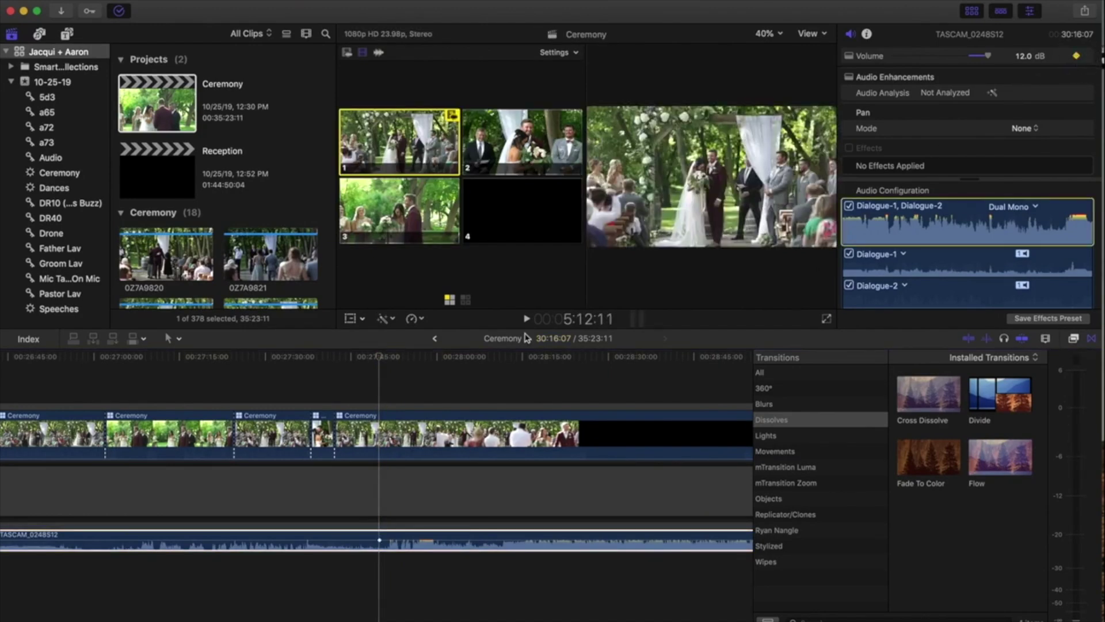
pyautogui.moveTo(382, 357); pyautogui.dragTo(389, 358)
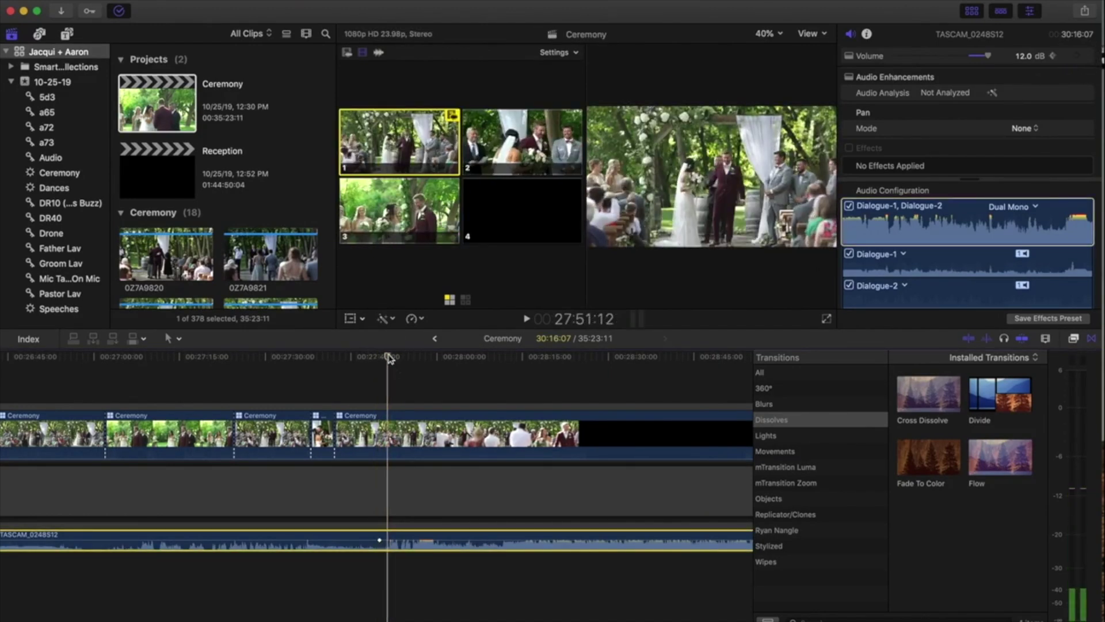
pyautogui.click(1076, 56)
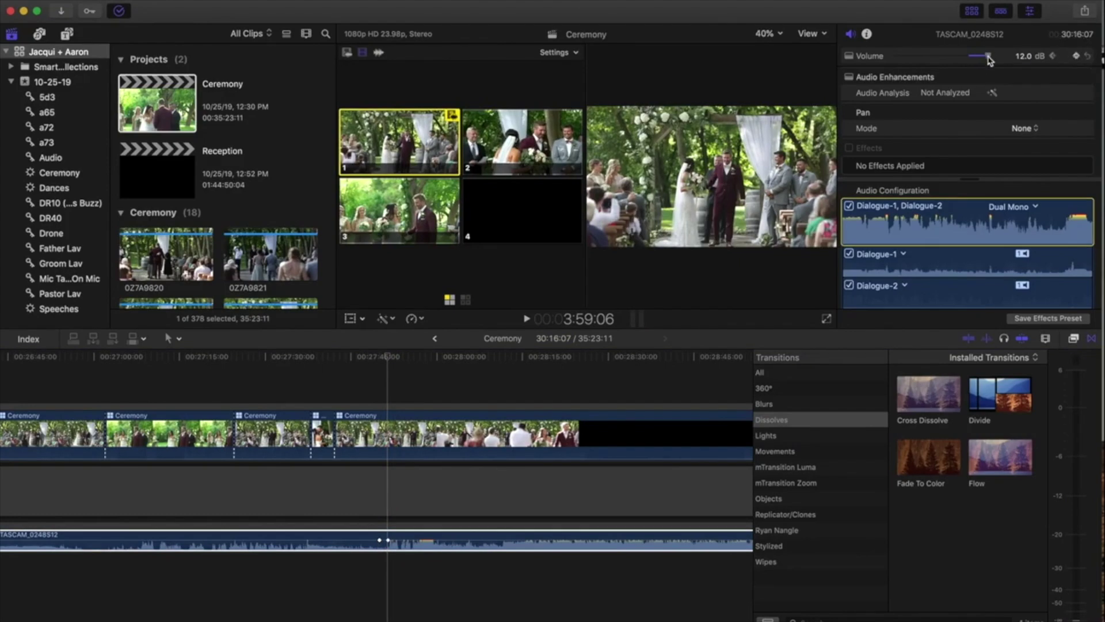
pyautogui.moveTo(989, 61); pyautogui.dragTo(984, 60)
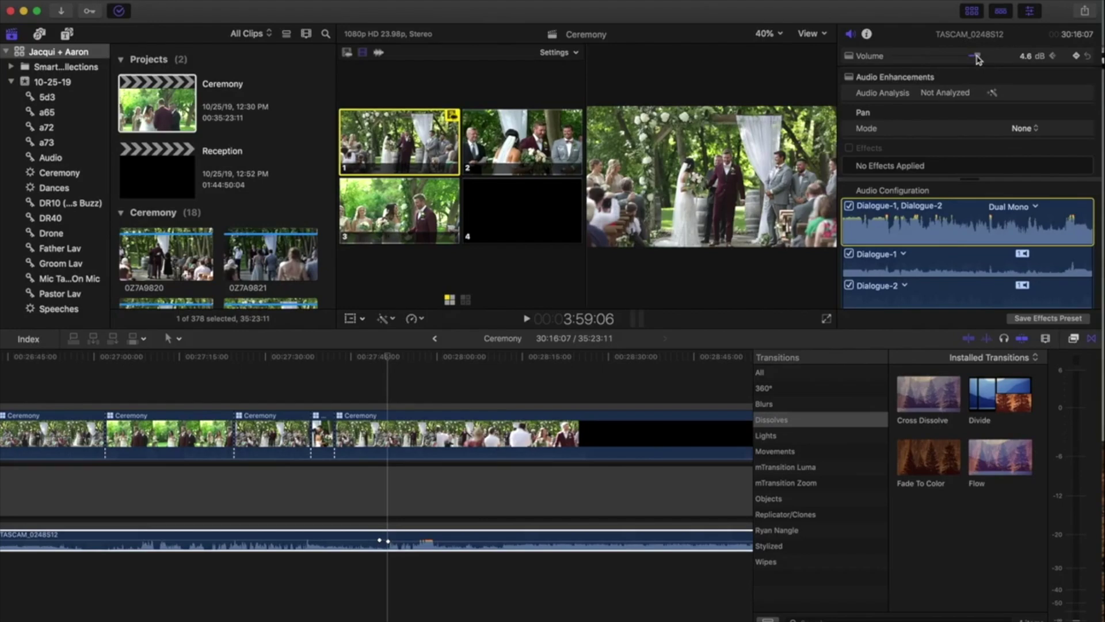
pyautogui.press('space')
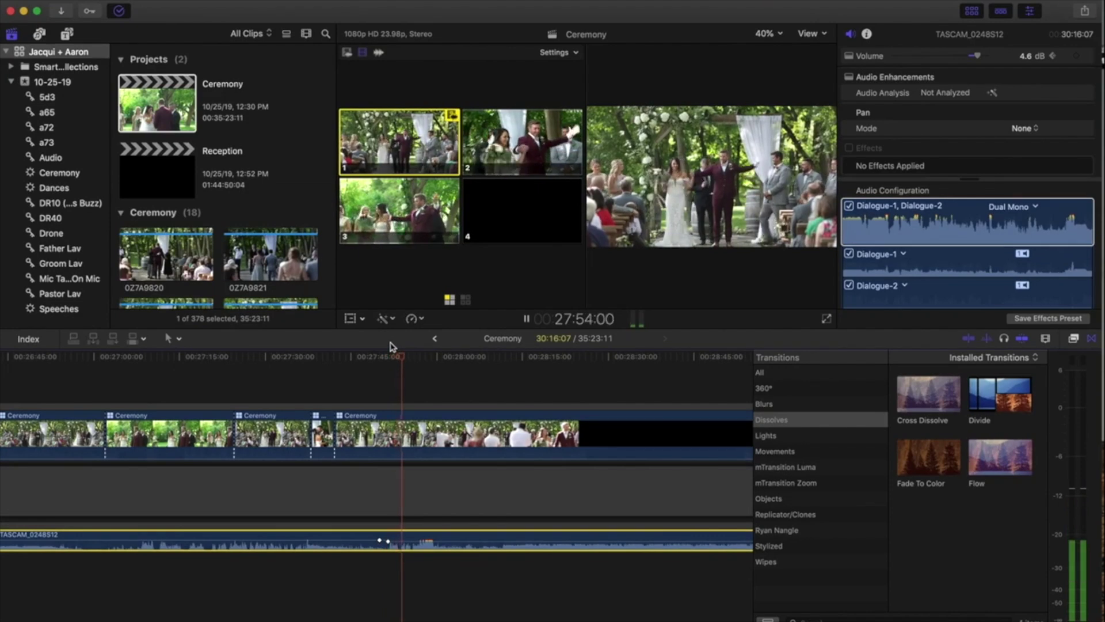
# Cut to angle 2, then angle 1, stopping at 28:06:12 and undoing the last cut
pyautogui.click(515, 147)
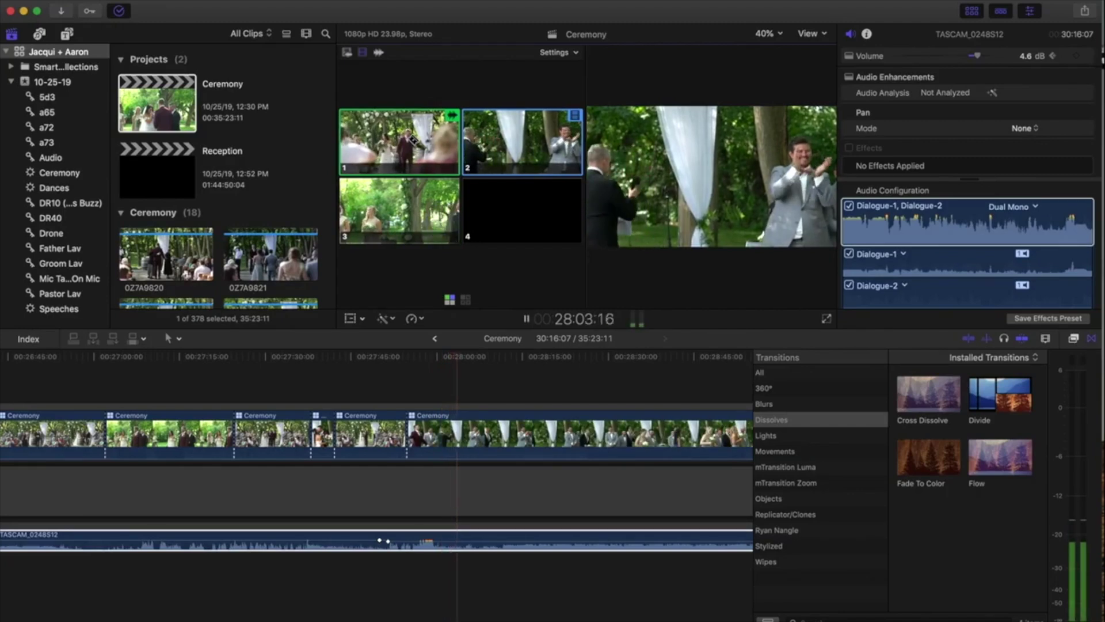
pyautogui.click(412, 139)
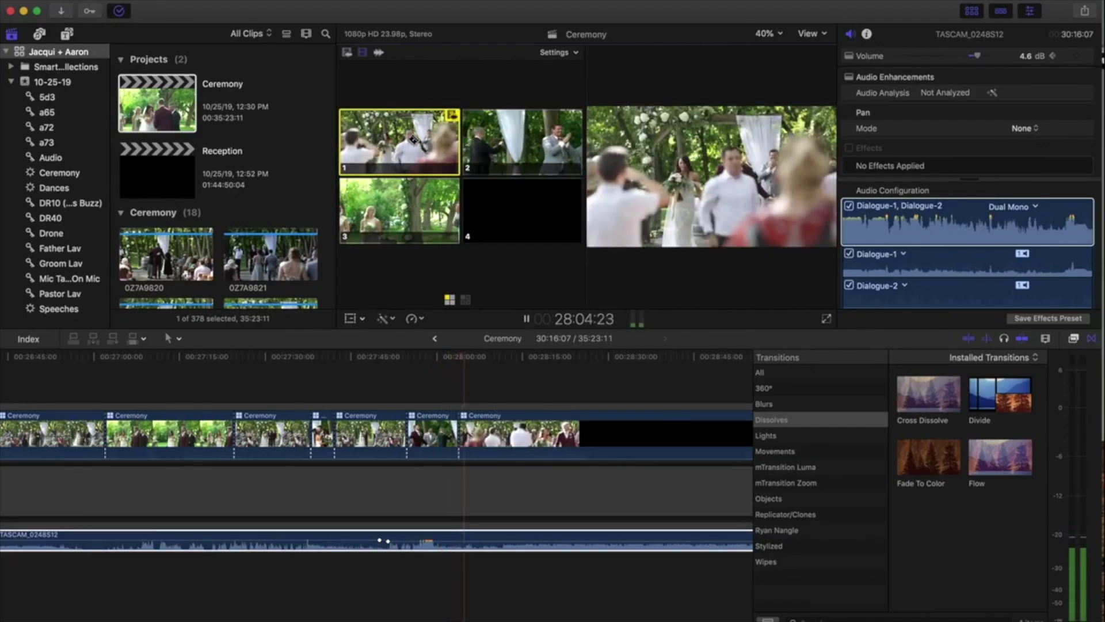
pyautogui.press('space')
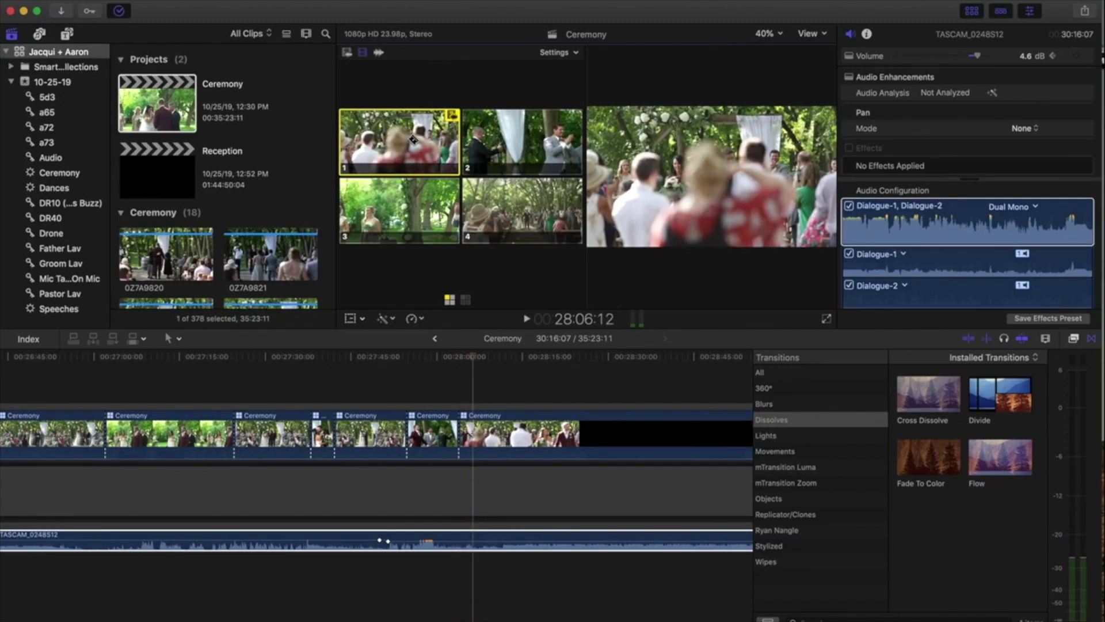
pyautogui.hotkey('alt', '2')
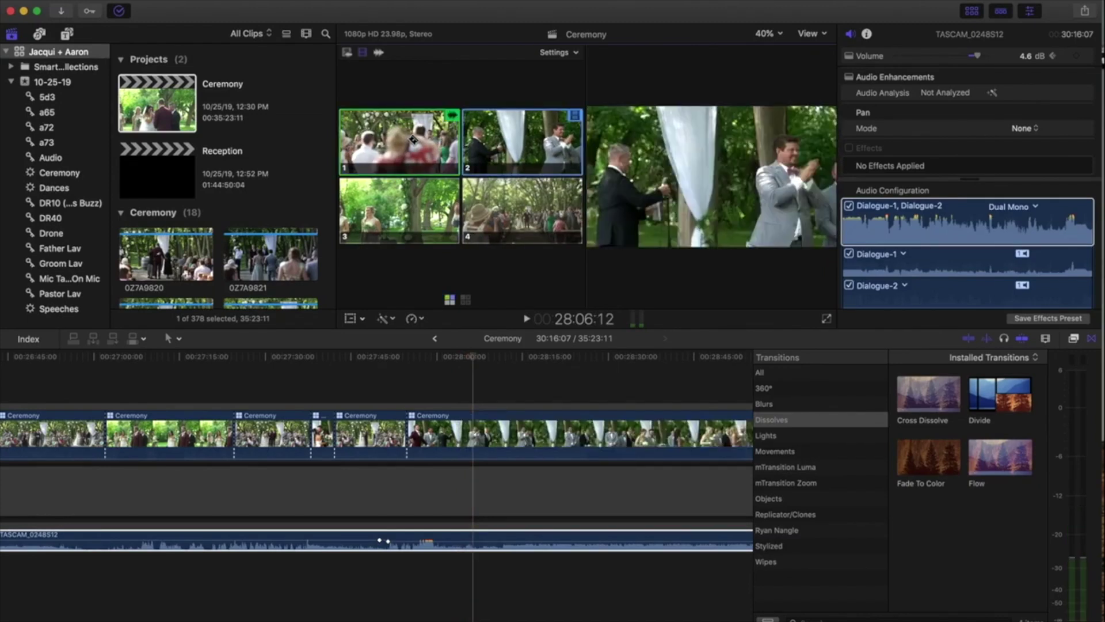
# Cut to angle 4's wide aisle shot, play on, then stop and select the Ceremony clip
pyautogui.click(514, 213)
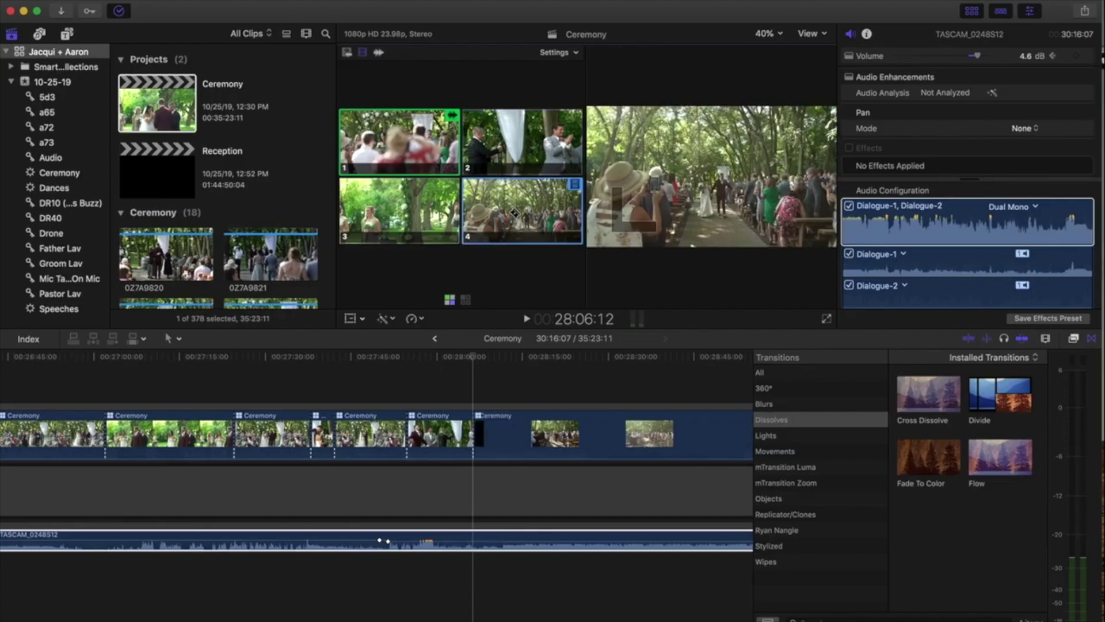
pyautogui.press('space')
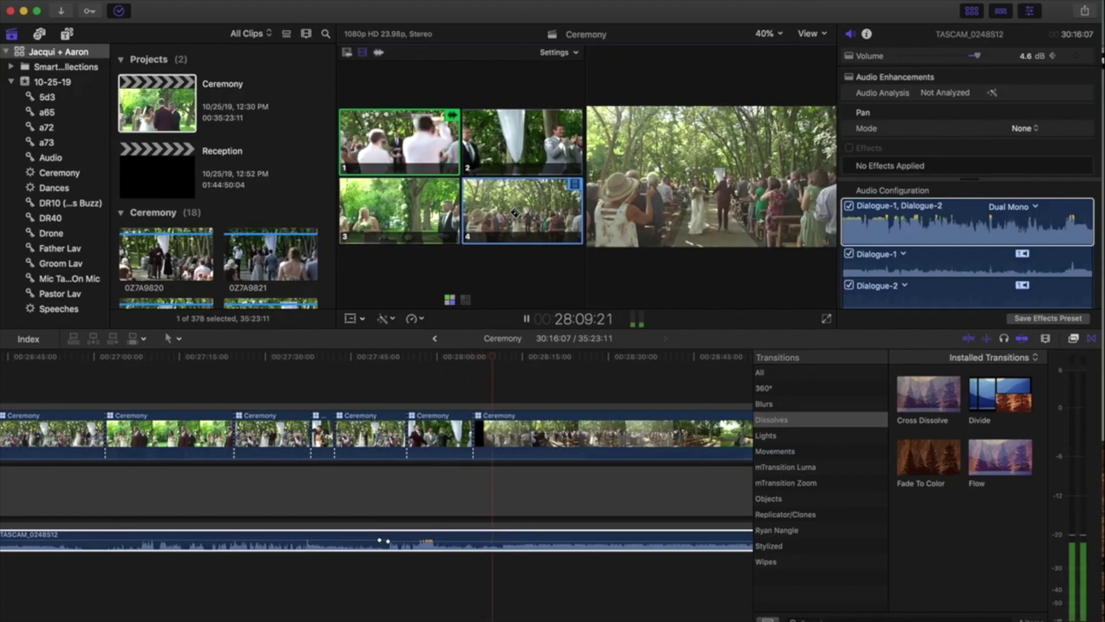
pyautogui.hscroll(3, 470, 374)
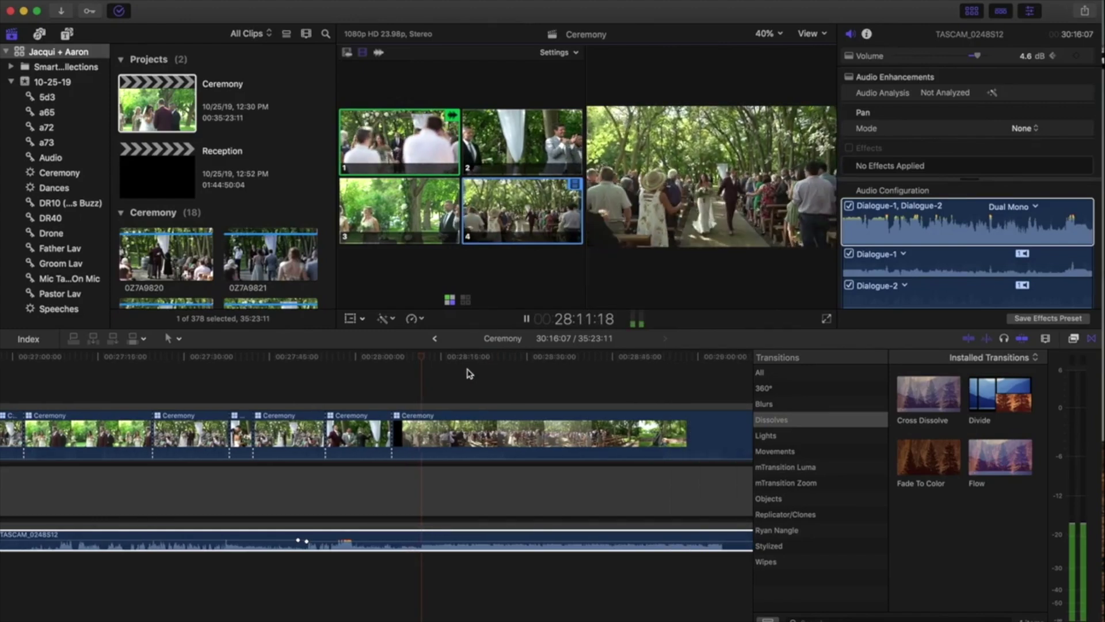
pyautogui.press('space')
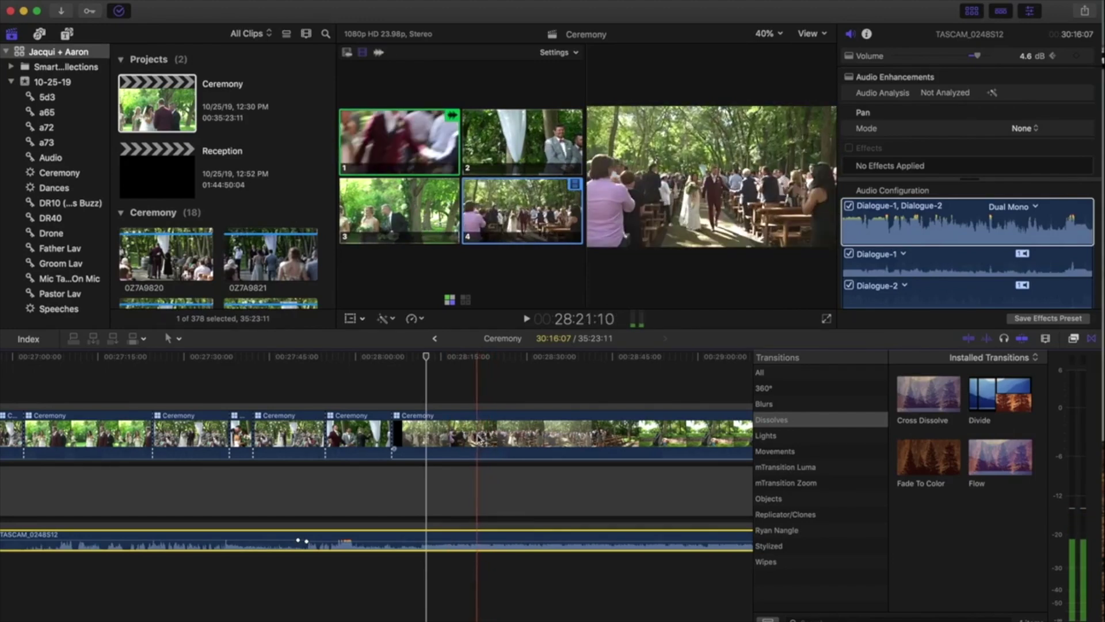
pyautogui.click(476, 439)
# Cut the recessional to angle 3, then to angle 4
pyautogui.press('space')
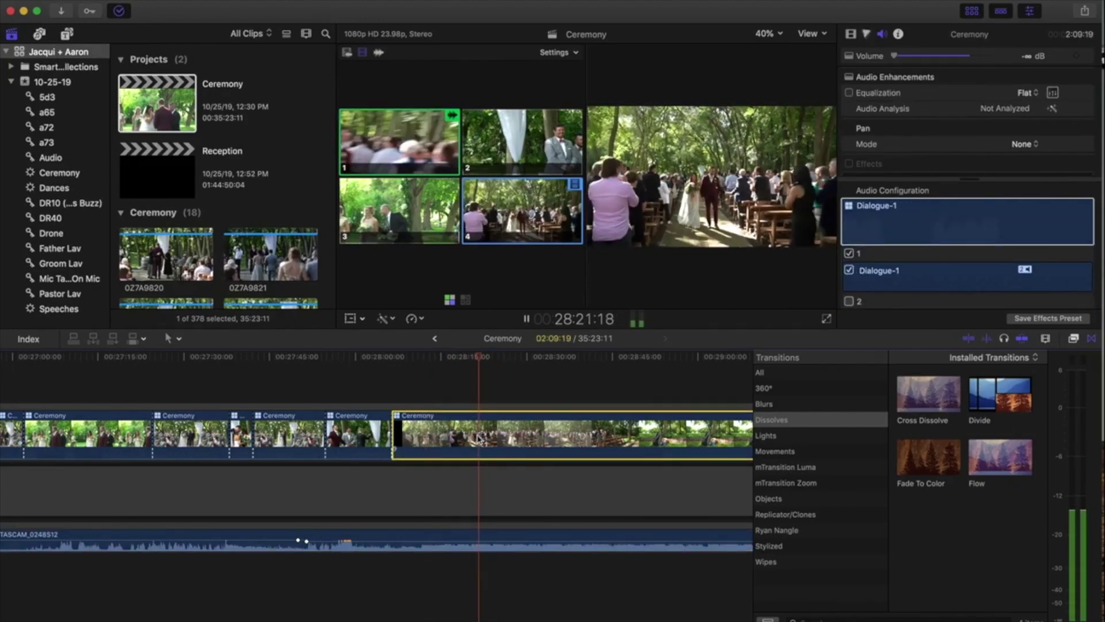
pyautogui.press('space')
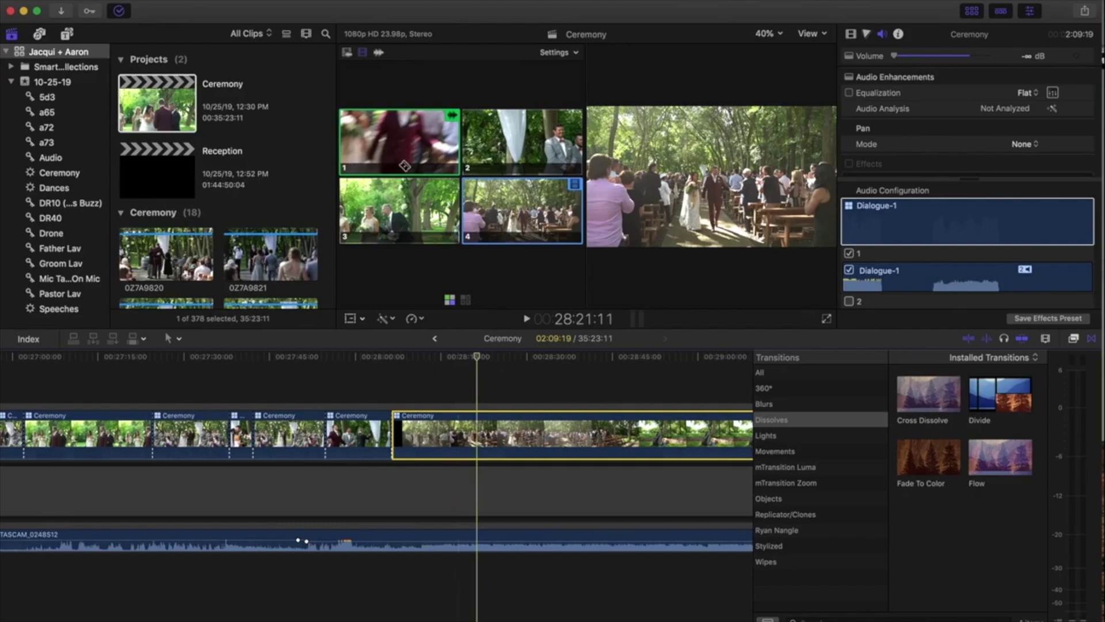
pyautogui.click(413, 211)
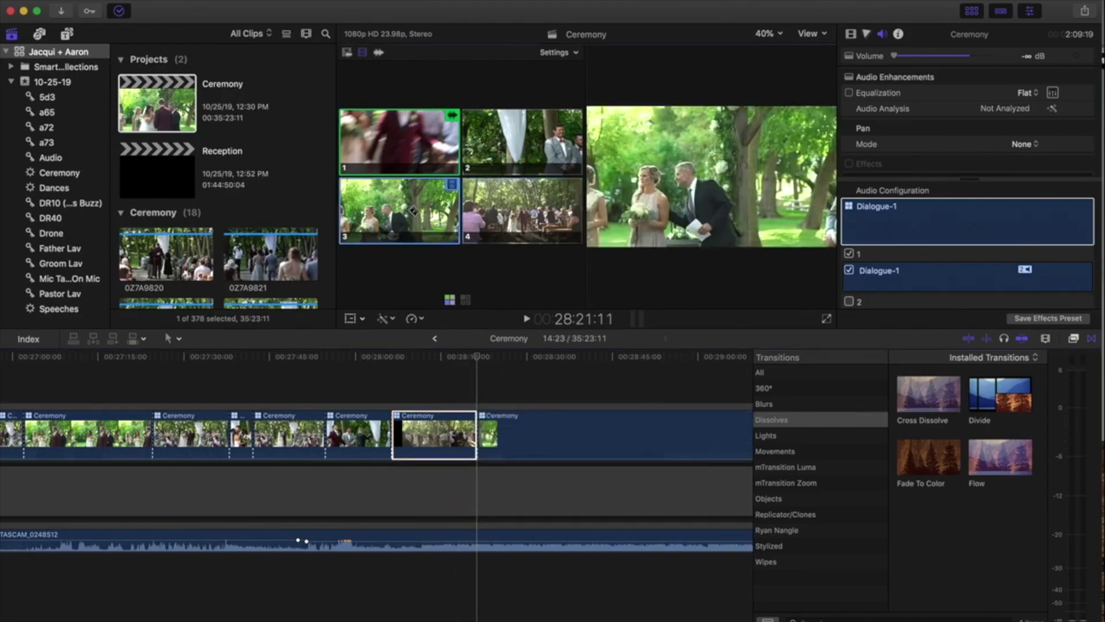
pyautogui.press('space')
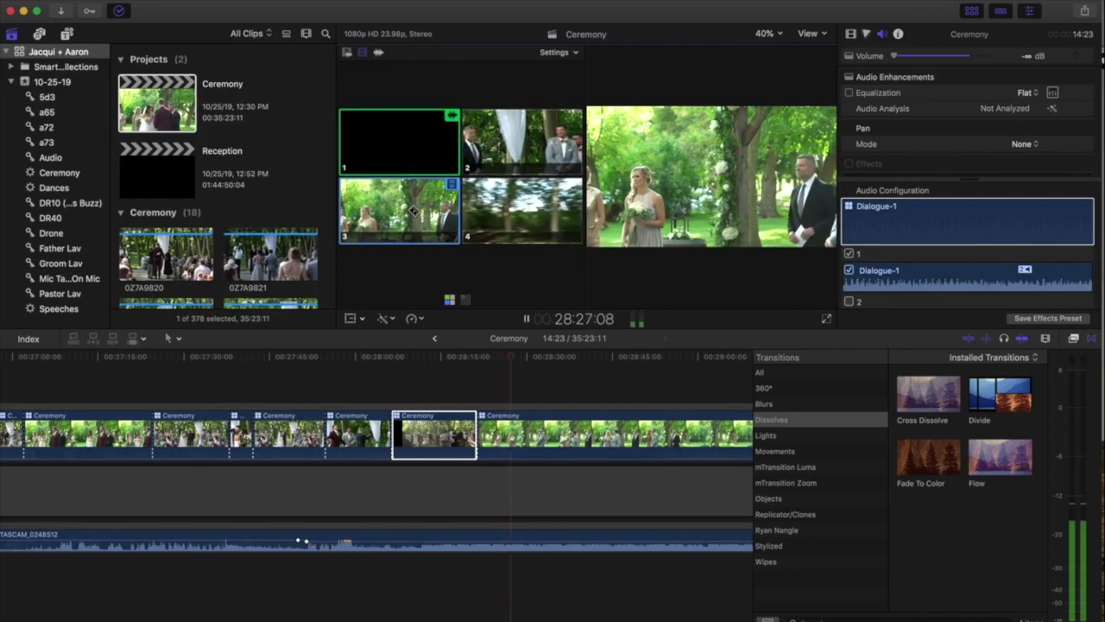
pyautogui.click(511, 204)
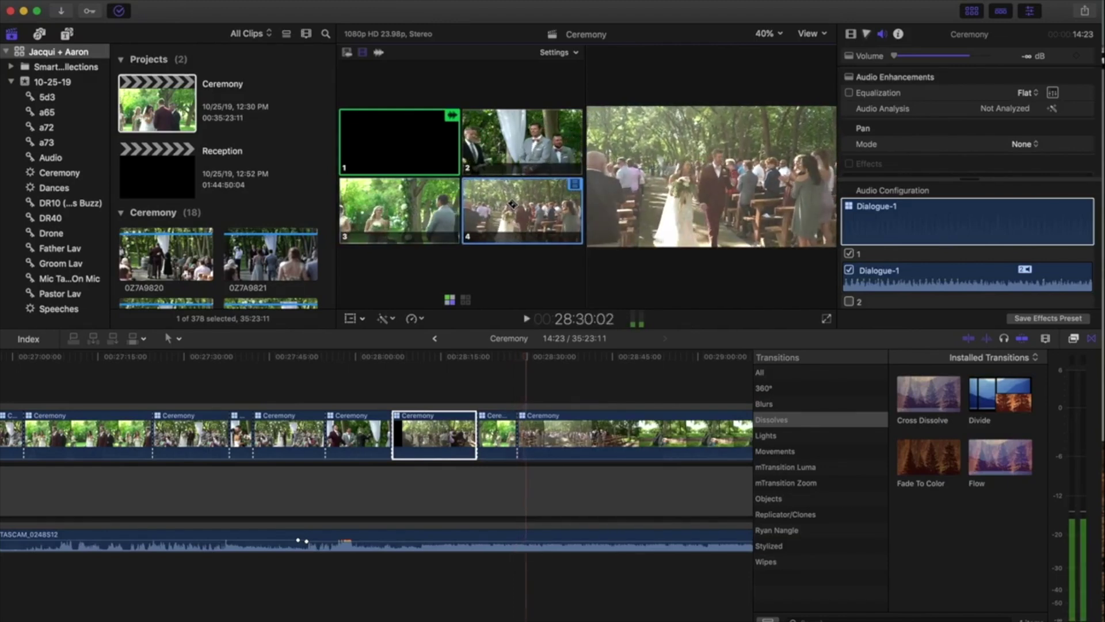
pyautogui.press('space')
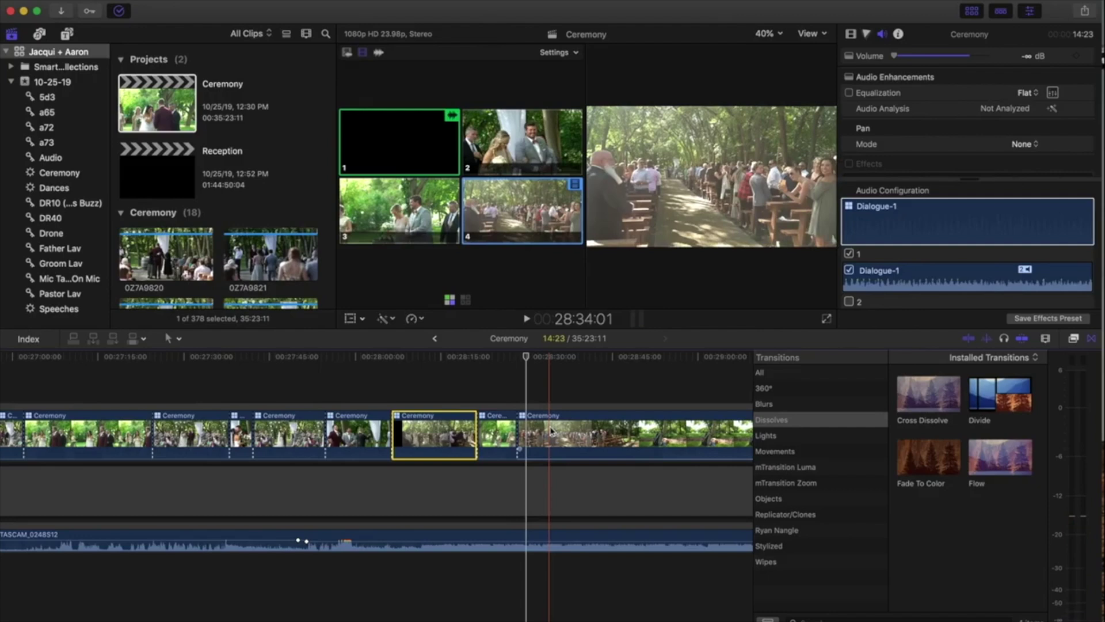
# Cut to angle 2 and angle 1's procession shot, then blade the clip where the footage ends
pyautogui.press('space')
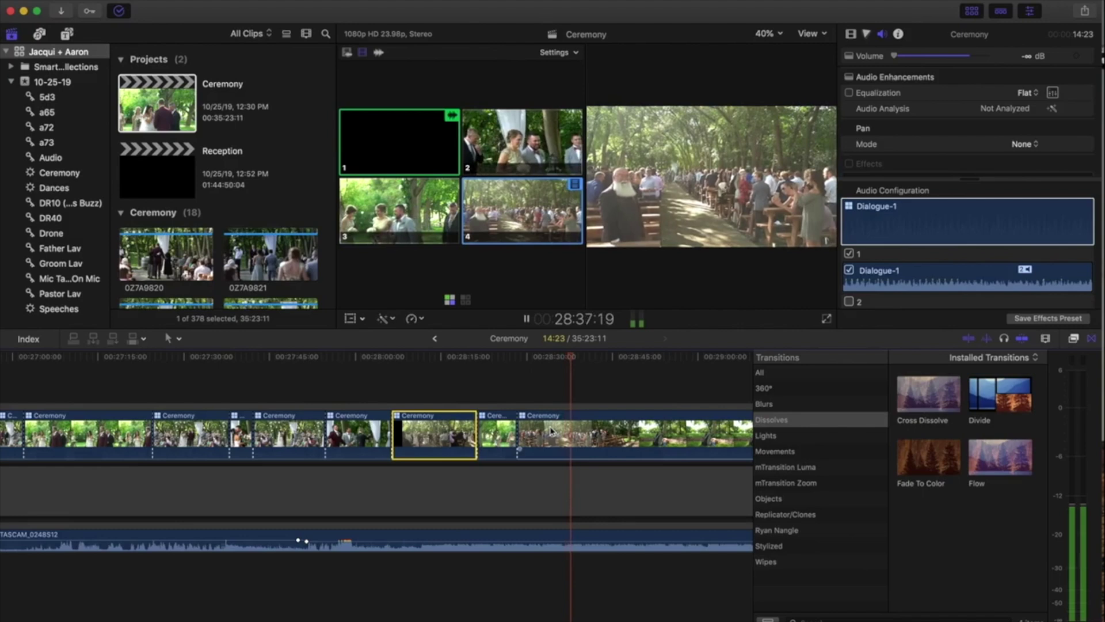
pyautogui.click(521, 151)
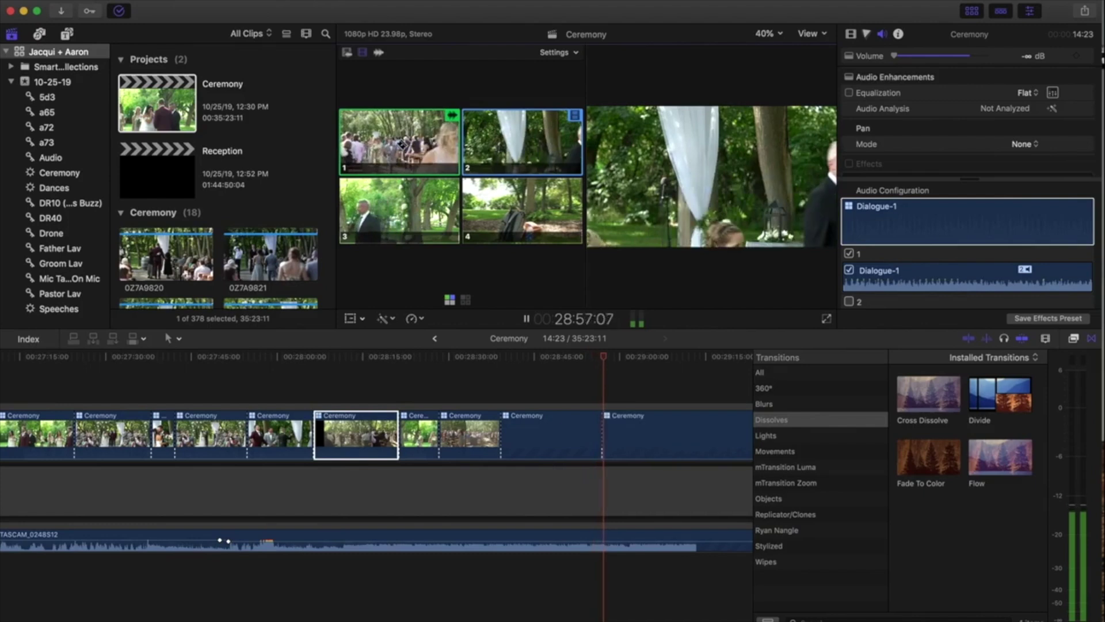
pyautogui.click(401, 143)
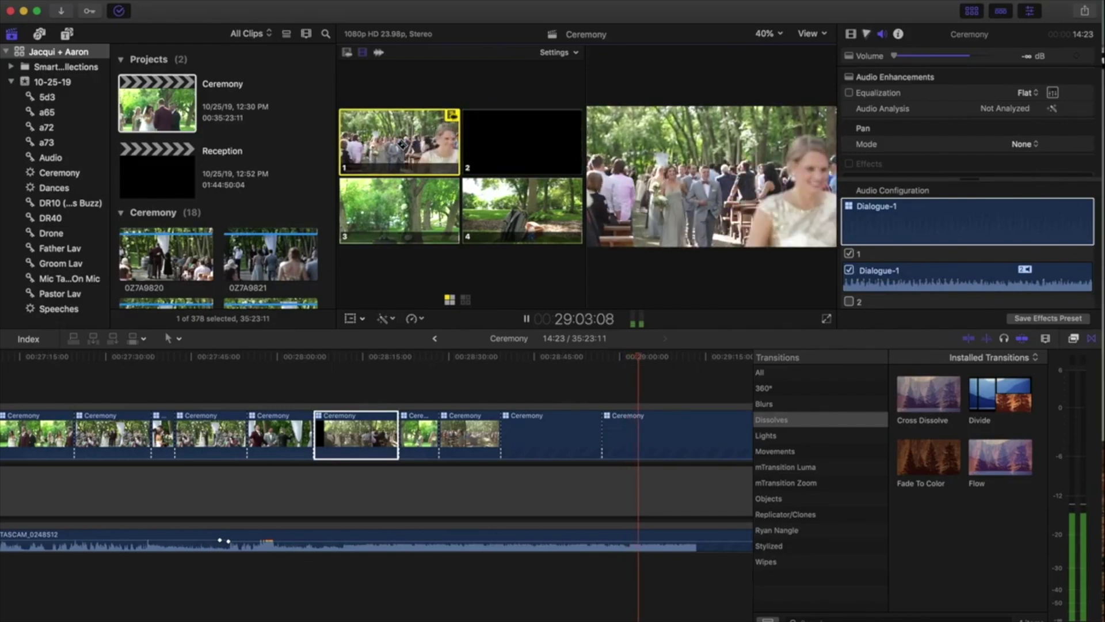
pyautogui.press('space')
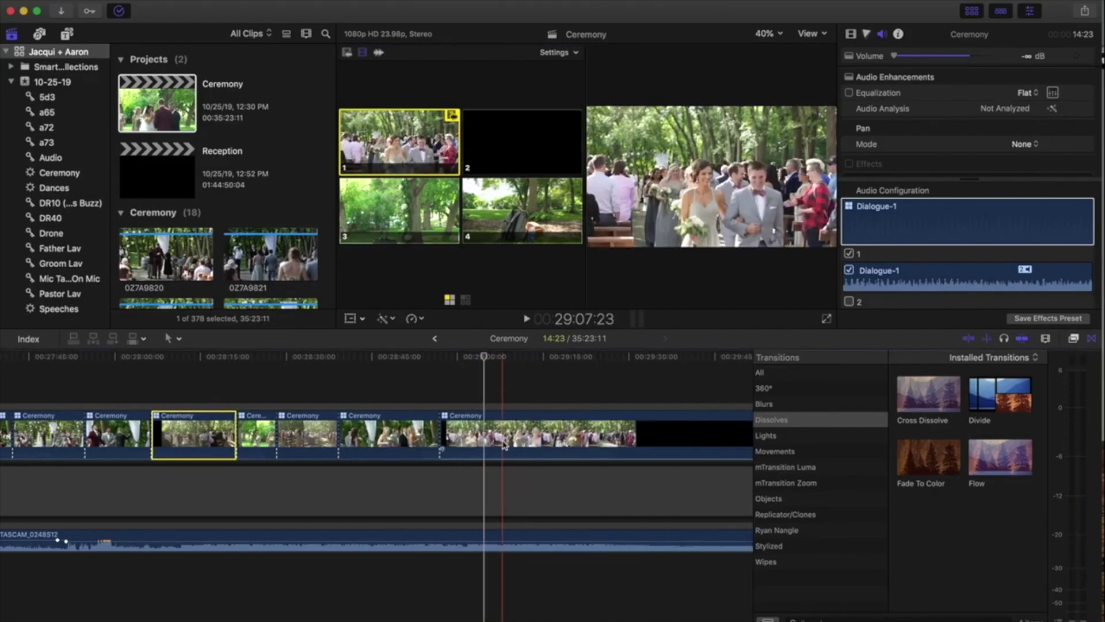
pyautogui.press('super+b')
pyautogui.click(622, 437)
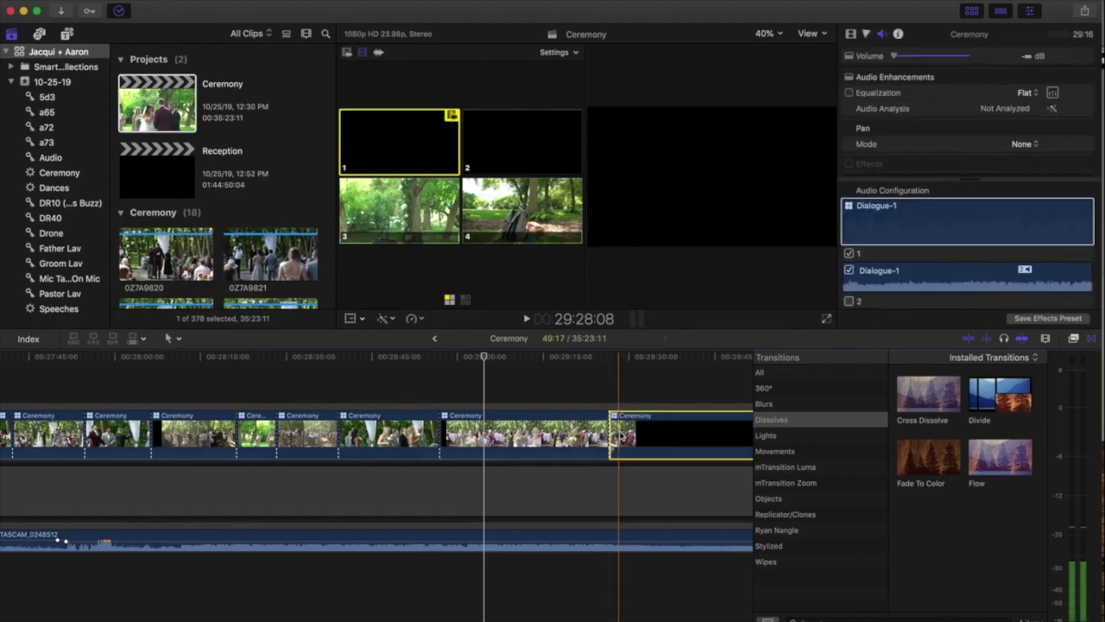
# Delete the video and TASCAM tails, add an end Cross Dissolve and audio fade-out, and remove the trailing gap
pyautogui.press('Delete')
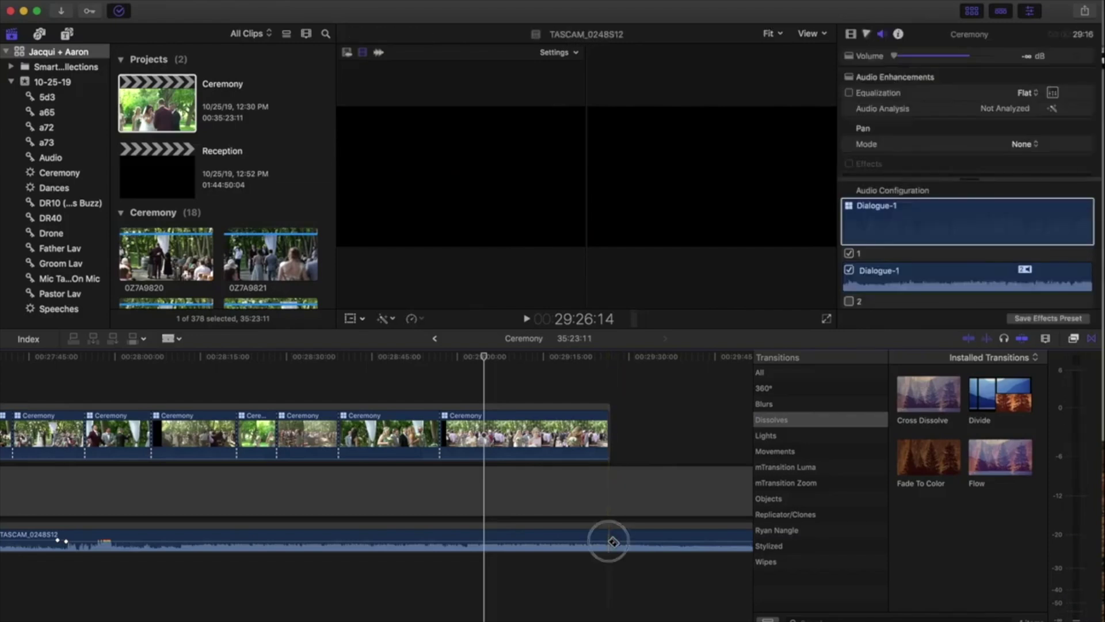
pyautogui.press('super+b')
pyautogui.click(624, 541)
pyautogui.press('Delete')
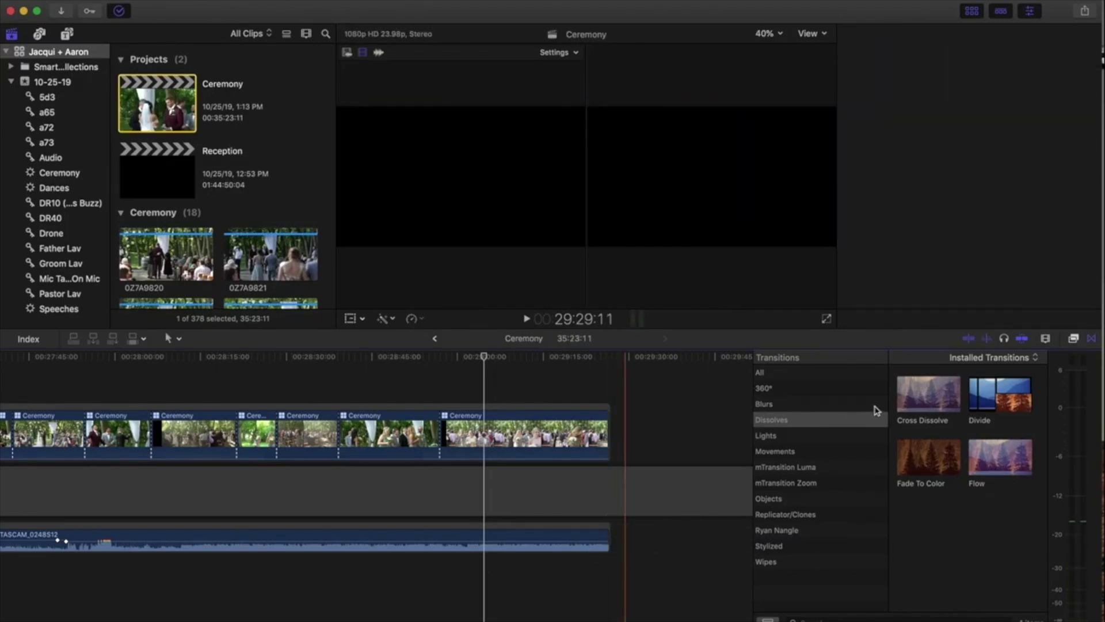
pyautogui.moveTo(923, 396); pyautogui.dragTo(605, 430)
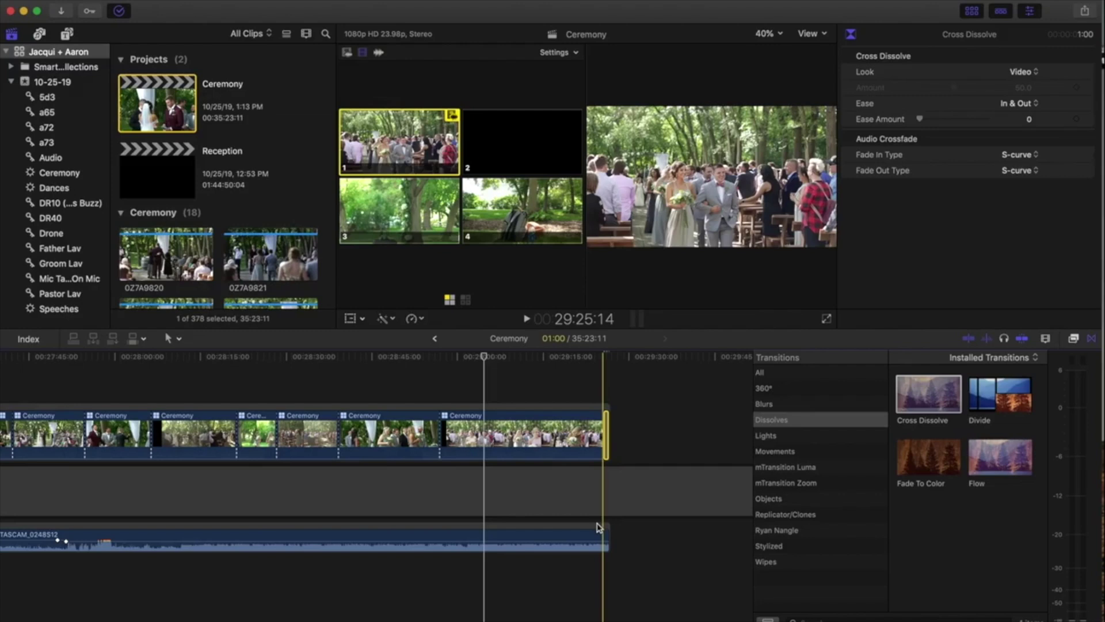
pyautogui.moveTo(603, 540); pyautogui.dragTo(605, 538)
pyautogui.click(612, 500)
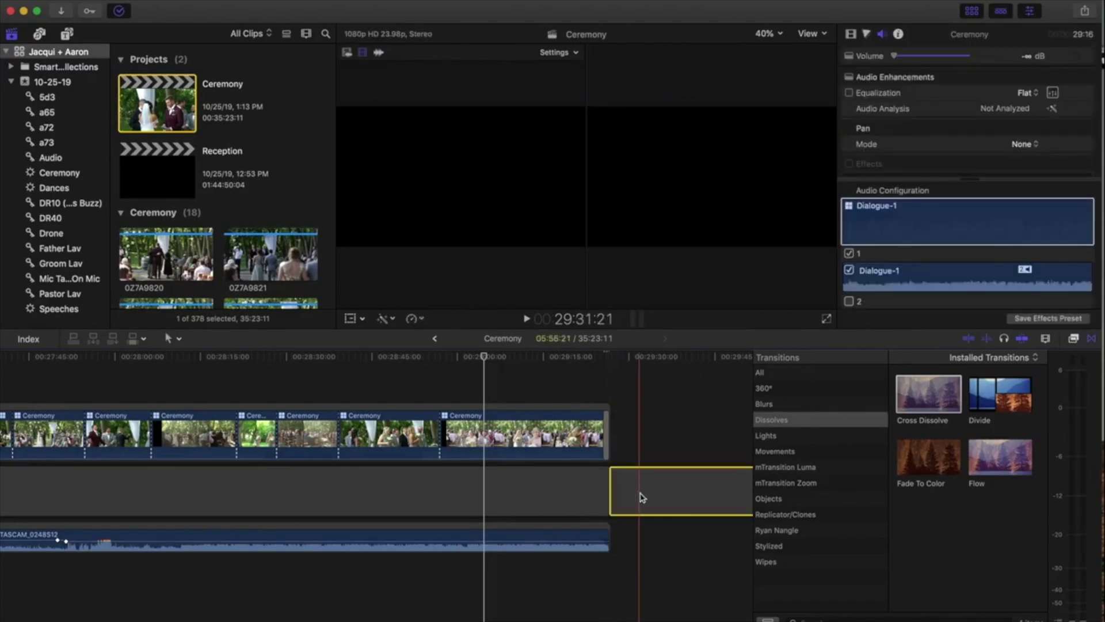
pyautogui.press('Delete')
# Add a Cross Dissolve and TASCAM audio fade-in at the project start, then zoom out
pyautogui.press('shift+super+7')
pyautogui.hotkey('shift', 'z')
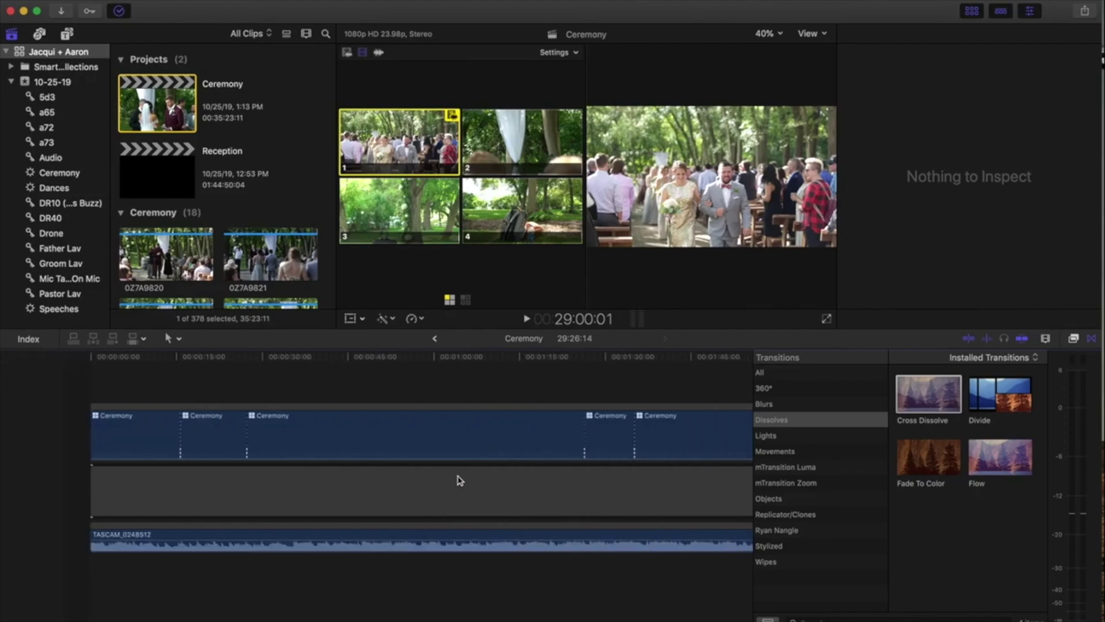
pyautogui.moveTo(929, 394); pyautogui.dragTo(54, 436)
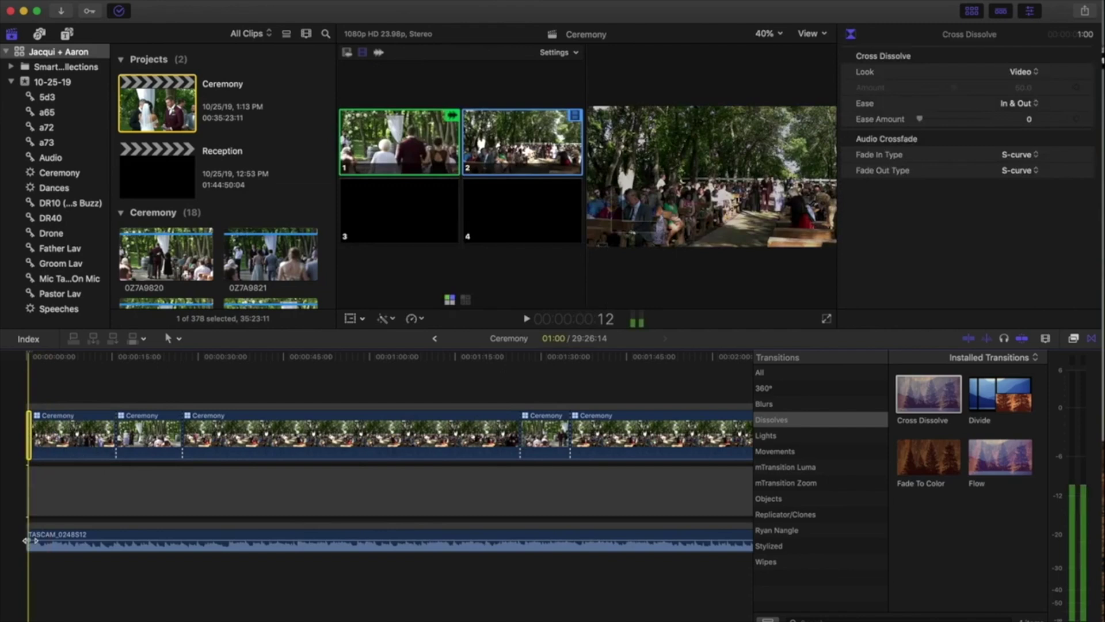
pyautogui.moveTo(29, 537); pyautogui.dragTo(35, 540)
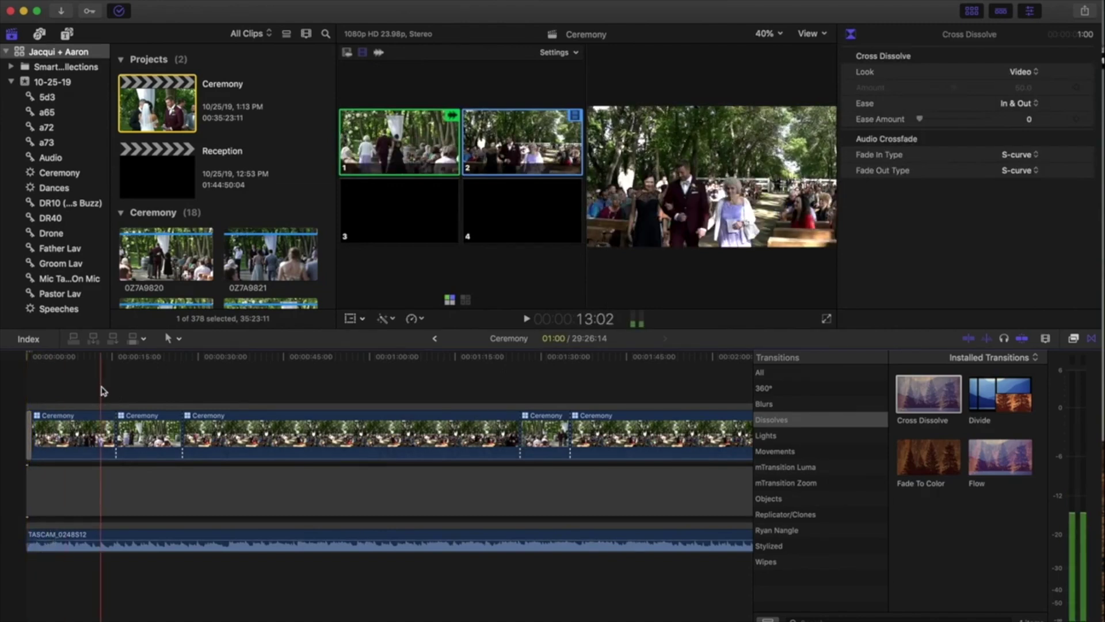
pyautogui.click(101, 391)
pyautogui.press('super+minus')
pyautogui.press('super+minus')
pyautogui.press('super+minus')
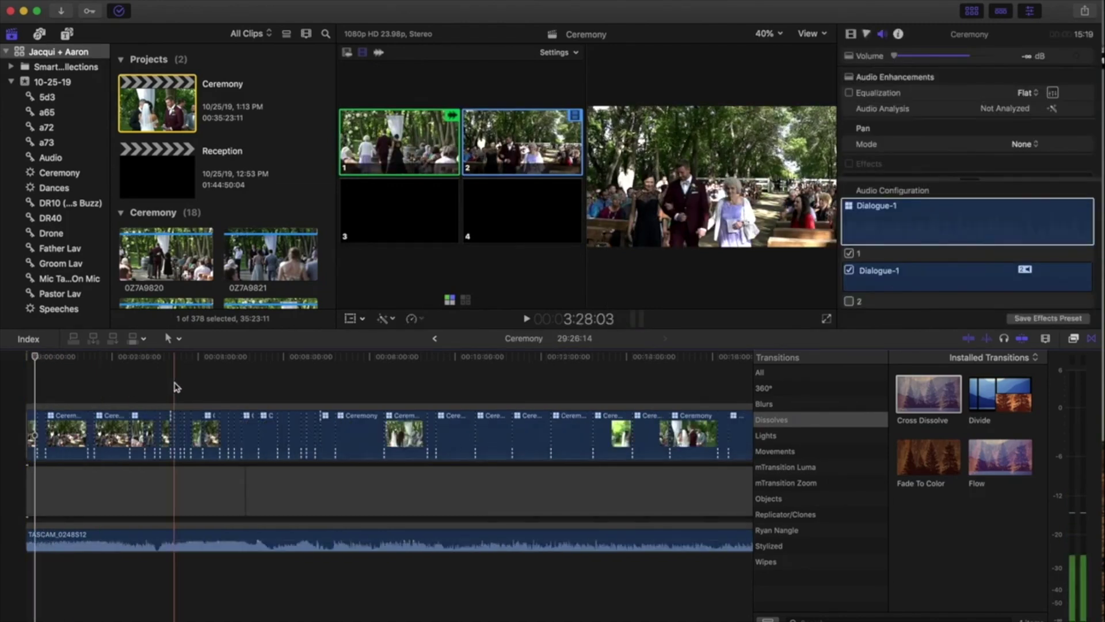
pyautogui.hscroll(10, 176, 387)
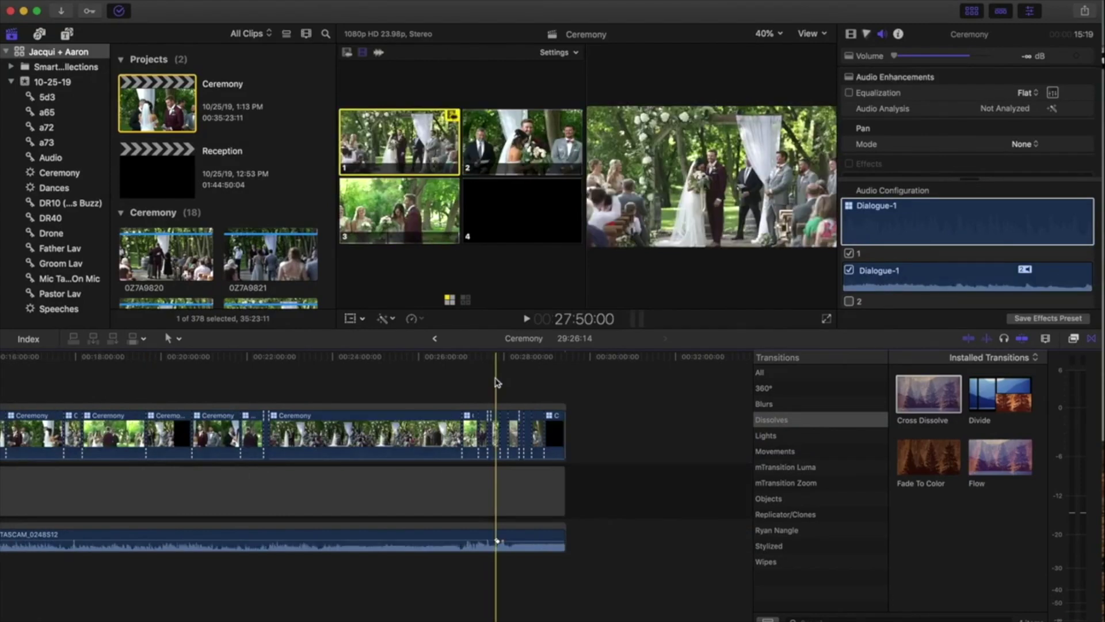